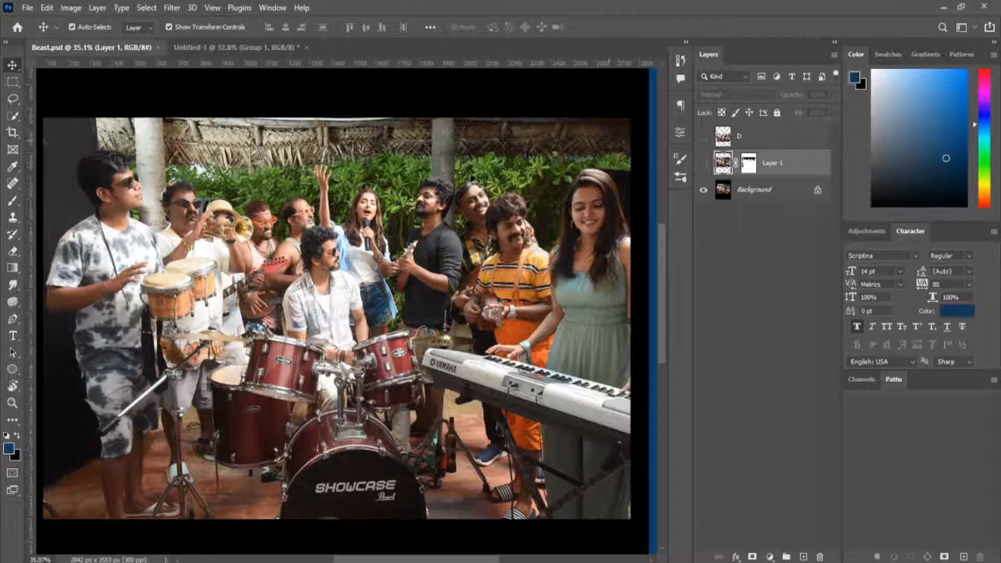
# Hide the Background layer and show the masked Layer 1 with the band photo.
pyautogui.scroll(10, 313, 255)
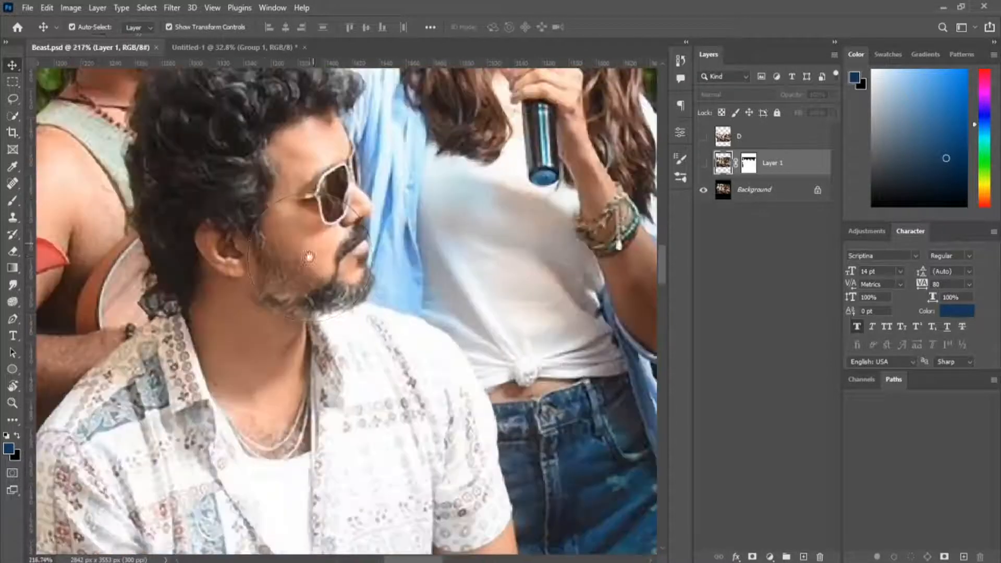
pyautogui.press('w')
pyautogui.scroll(-12, 310, 255)
pyautogui.scroll(4, 324, 261)
pyautogui.moveTo(316, 293); pyautogui.dragTo(514, 263)
pyautogui.click(703, 190)
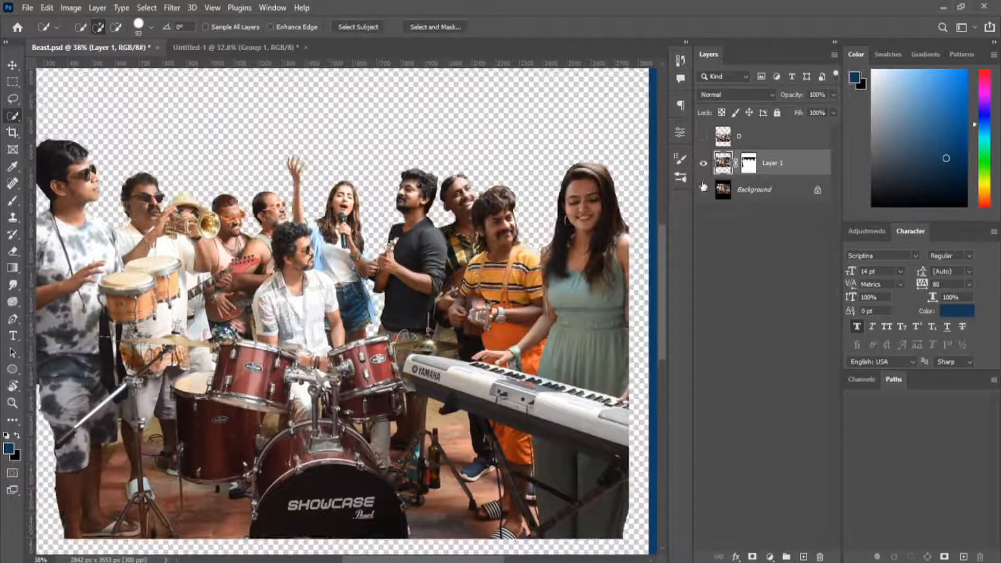
# Hide Layer 1 and show the D layer containing the cut-out band.
pyautogui.hotkey('ctrl', '0')
pyautogui.click(703, 164)
pyautogui.click(703, 137)
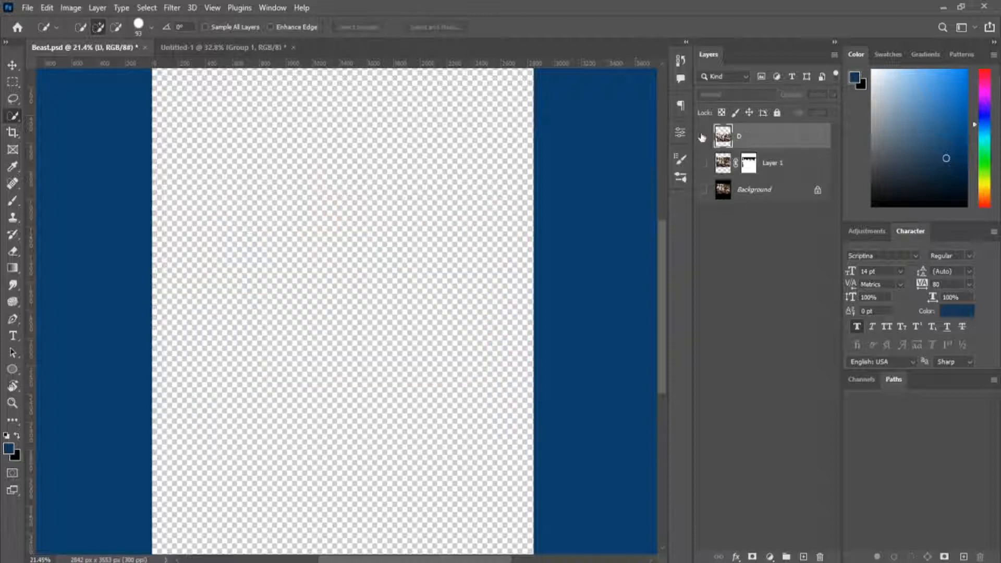
pyautogui.press('v')
pyautogui.scroll(15, 308, 239)
pyautogui.scroll(-5, 238, 257)
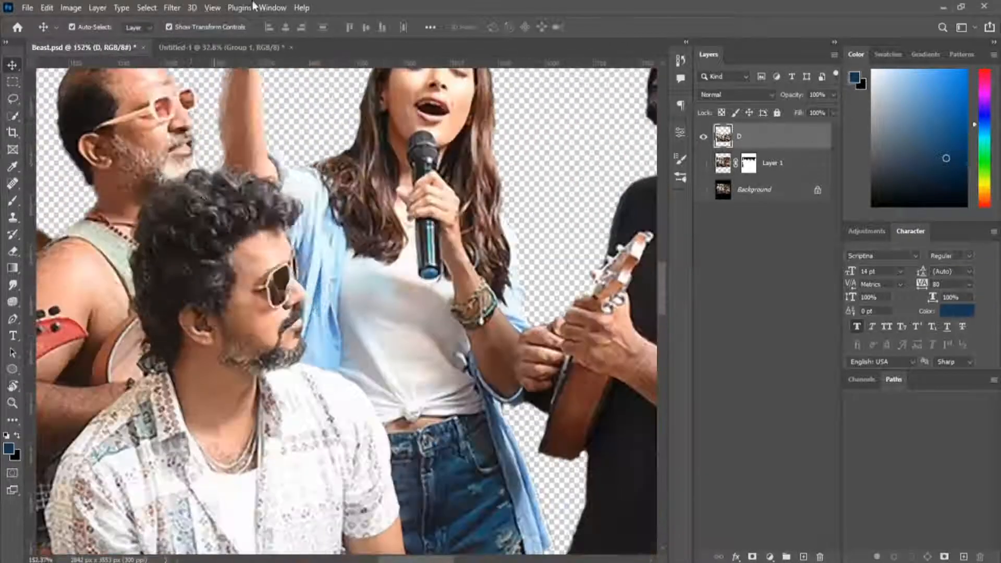
# Apply a tonal image adjustment to the band cutout on the D layer.
pyautogui.click(353, 261)
pyautogui.scroll(-5, 355, 240)
pyautogui.scroll(1, 357, 240)
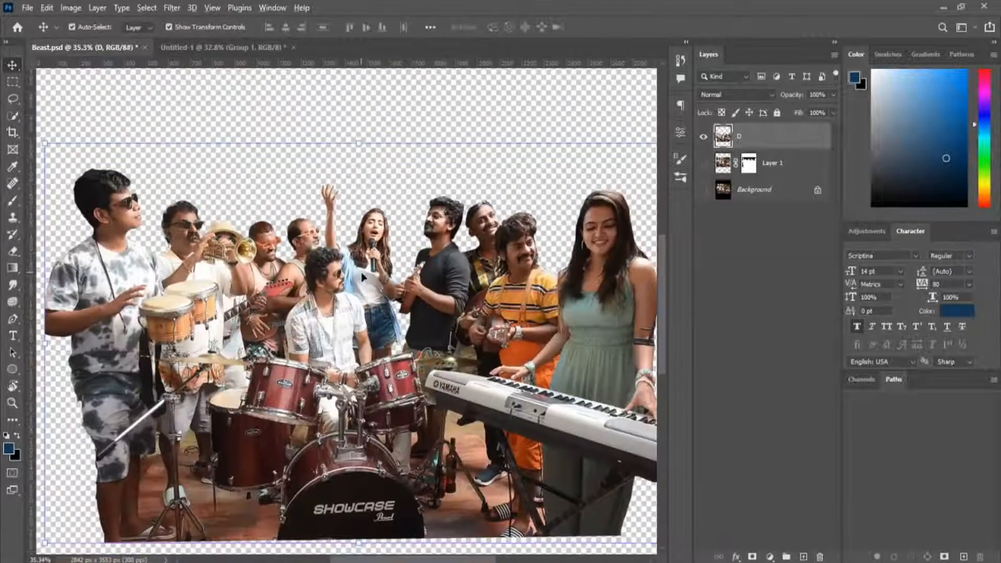
pyautogui.scroll(-1, 561, 239)
pyautogui.scroll(-1, 464, 204)
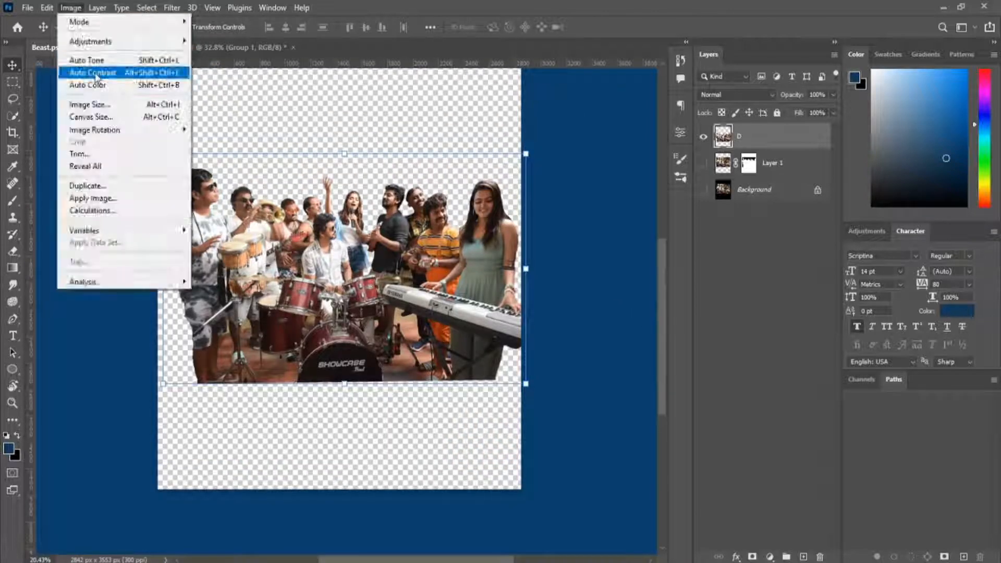
pyautogui.scroll(12, 329, 213)
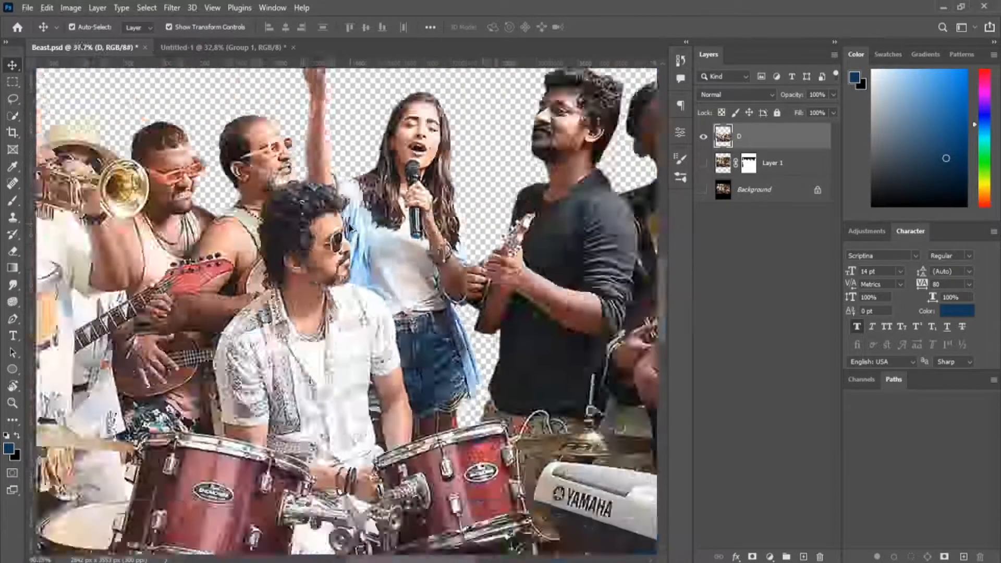
pyautogui.scroll(-8, 365, 194)
pyautogui.click(238, 259)
pyautogui.moveTo(470, 127); pyautogui.dragTo(701, 71)
pyautogui.moveTo(705, 100); pyautogui.dragTo(687, 102)
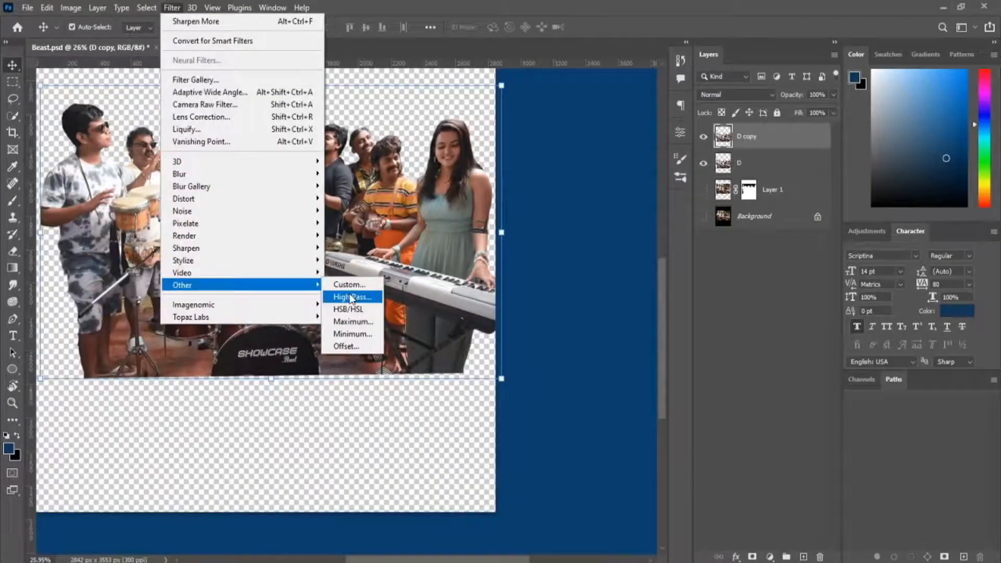
# Apply a High Pass filter to the D copy layer and blend it in Overlay mode at 50% opacity to sharpen the band.
pyautogui.click(351, 298)
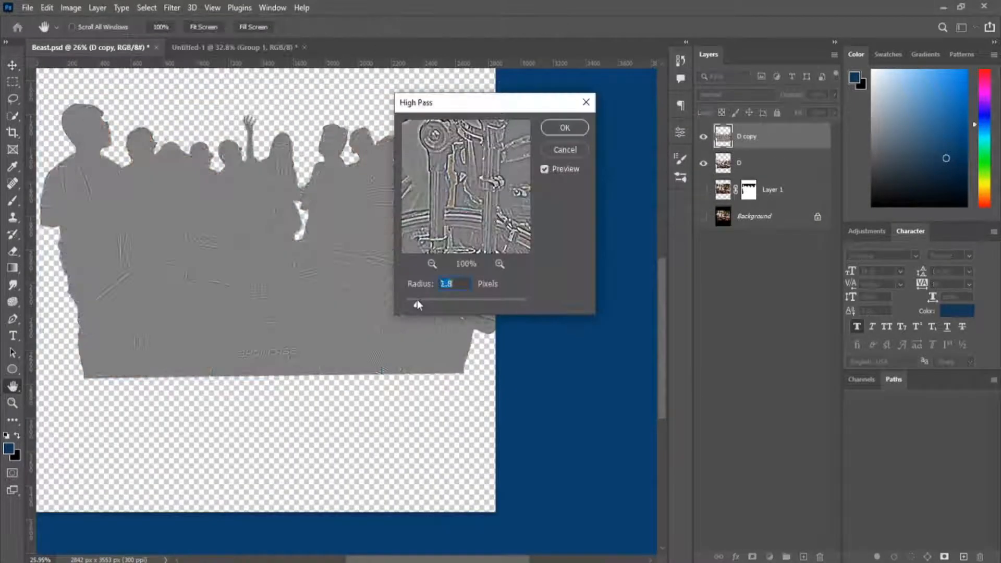
pyautogui.moveTo(418, 302); pyautogui.dragTo(425, 302)
pyautogui.click(566, 127)
pyautogui.click(730, 96)
pyautogui.click(719, 253)
pyautogui.click(631, 153)
pyautogui.scroll(9, 250, 166)
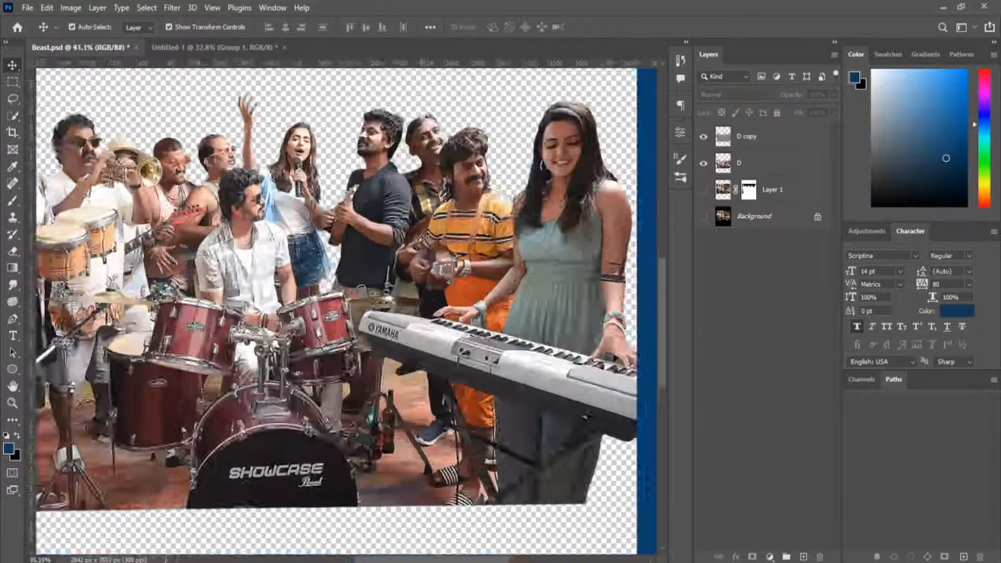
pyautogui.click(703, 163)
pyautogui.click(704, 163)
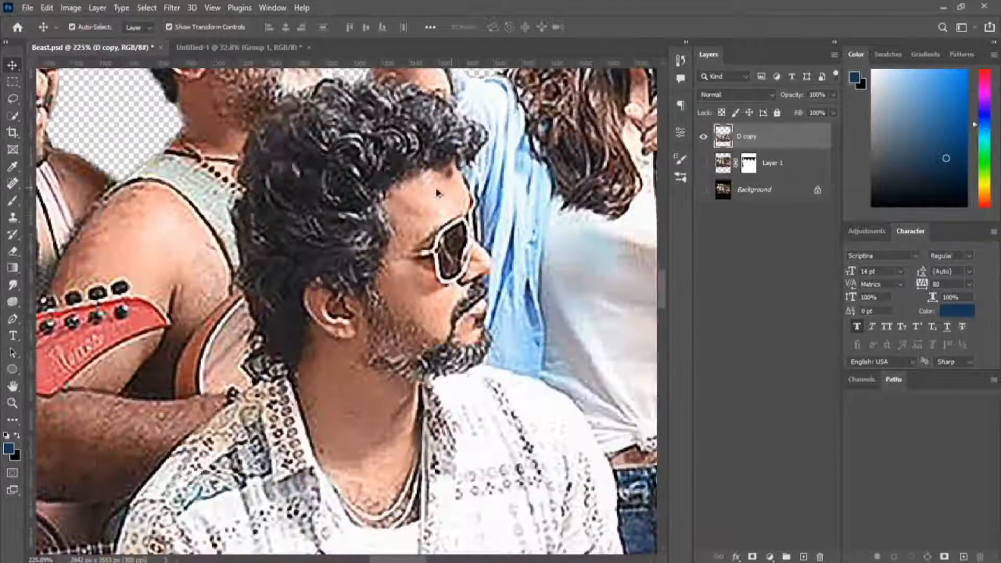
pyautogui.click(172, 7)
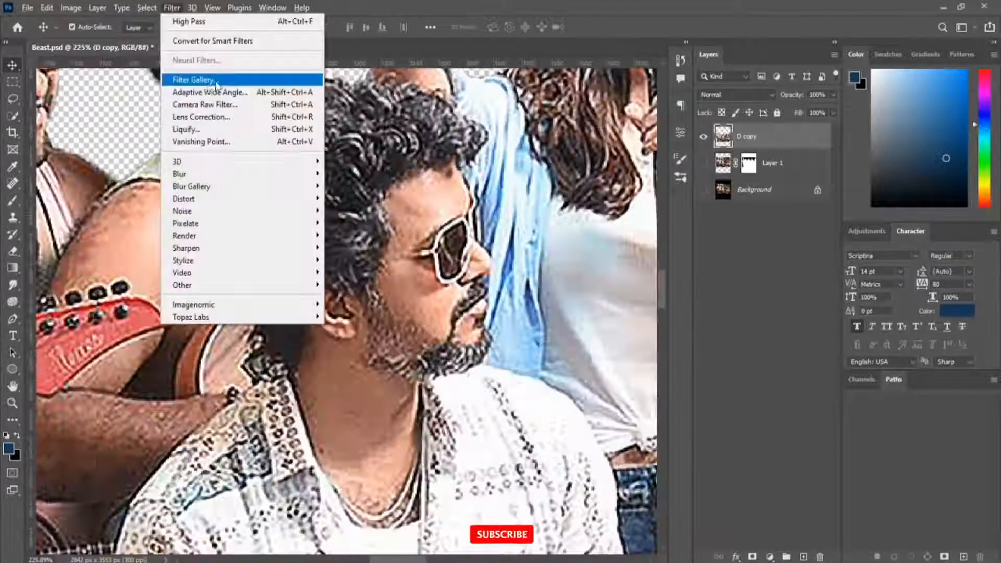
pyautogui.click(216, 83)
pyautogui.moveTo(634, 202); pyautogui.dragTo(299, 47)
pyautogui.click(663, 34)
pyautogui.click(734, 58)
pyautogui.scroll(-3, 356, 192)
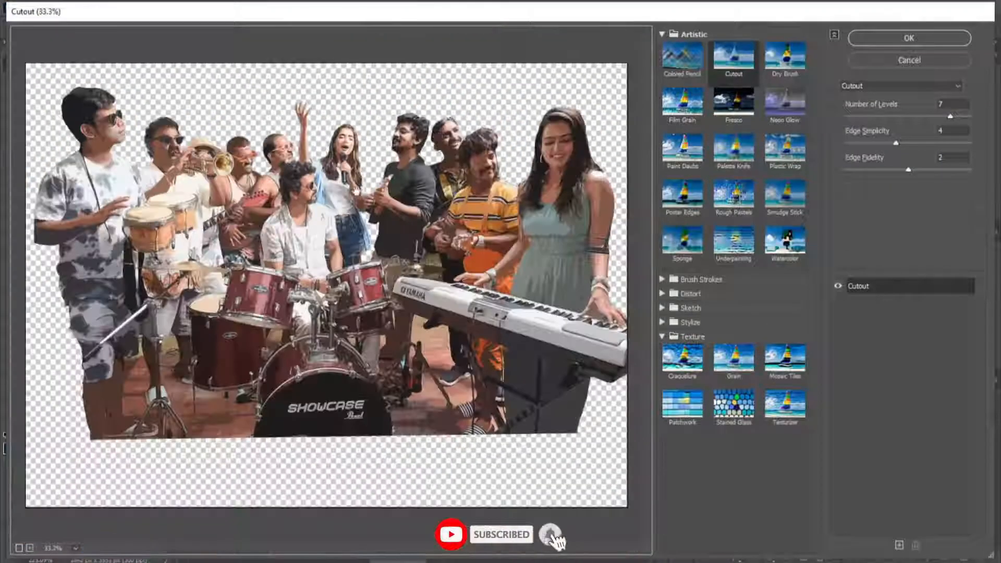
pyautogui.scroll(4, 292, 143)
pyautogui.click(785, 59)
pyautogui.click(734, 59)
pyautogui.scroll(-1, 225, 268)
pyautogui.click(683, 104)
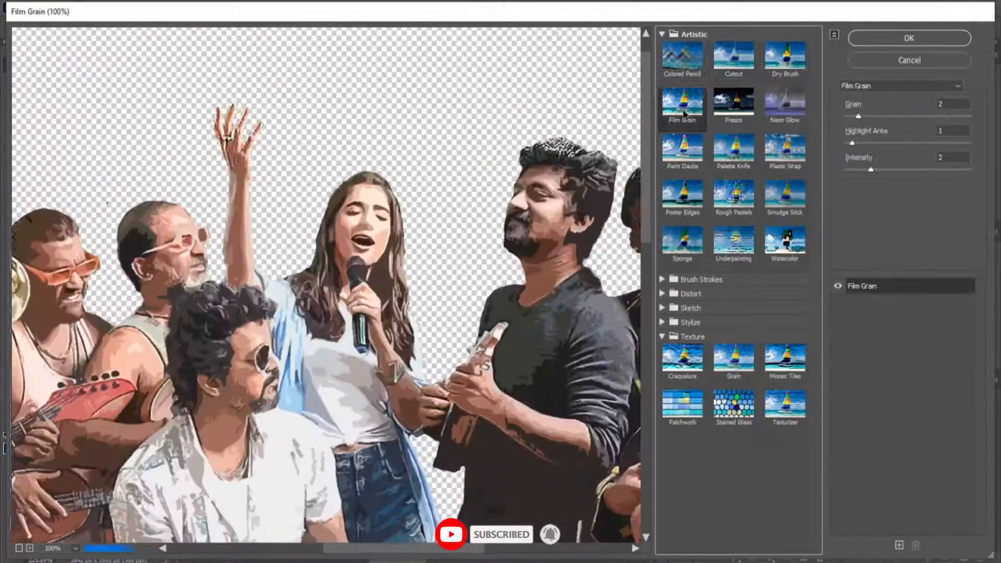
pyautogui.click(785, 106)
pyautogui.click(683, 196)
pyautogui.scroll(-3, 360, 235)
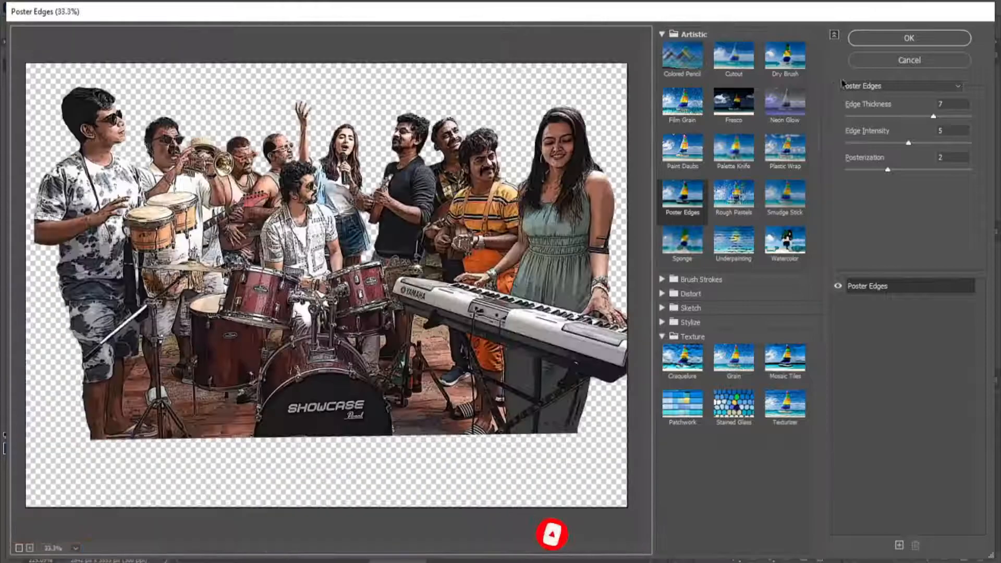
pyautogui.click(910, 60)
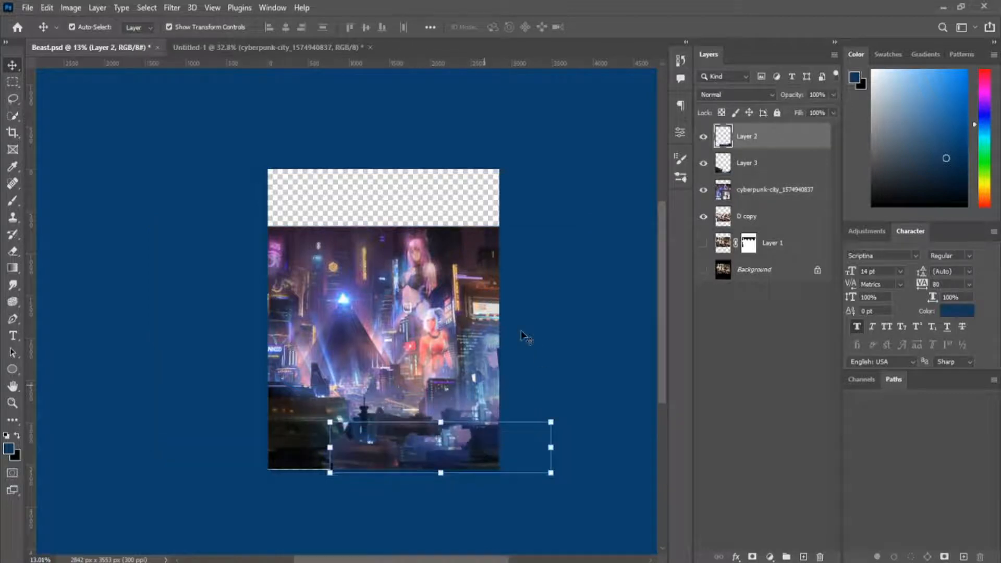
# Enlarge and position the cyberpunk city image to fill the poster canvas, and sharpen it with an Unsharp Mask smart filter.
pyautogui.moveTo(431, 329); pyautogui.dragTo(428, 301)
pyautogui.moveTo(584, 203); pyautogui.dragTo(652, 169)
pyautogui.moveTo(542, 258); pyautogui.dragTo(522, 272)
pyautogui.moveTo(125, 134); pyautogui.dragTo(198, 171)
pyautogui.moveTo(254, 213); pyautogui.dragTo(275, 228)
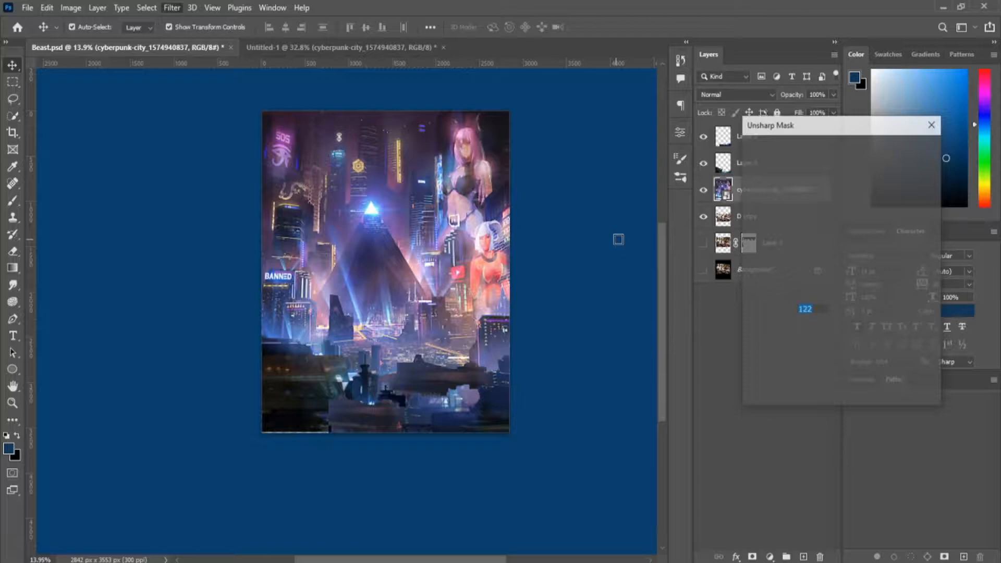
pyautogui.click(819, 361)
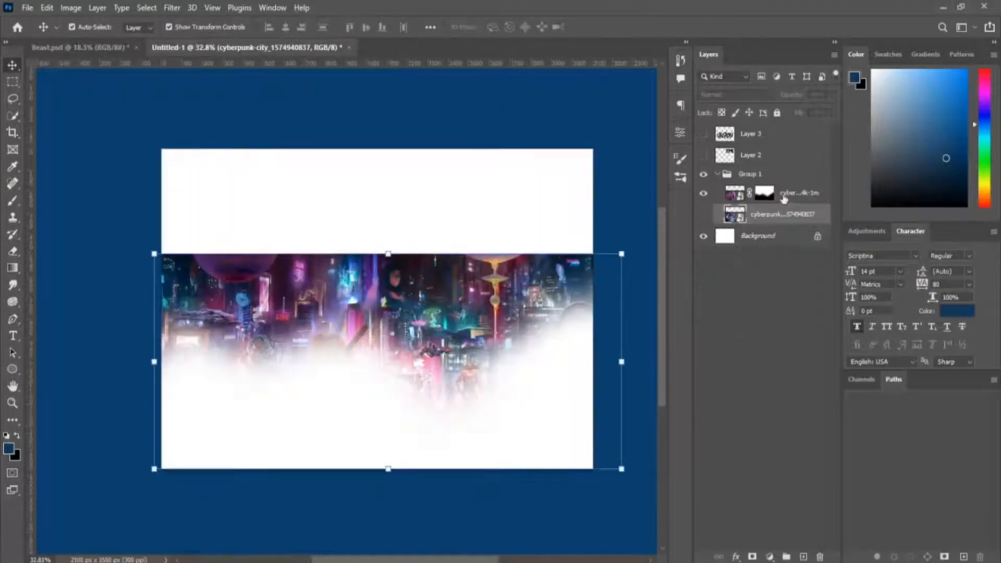
# Delete the layer mask from the cyberpunk-city-of-shadow-4k-1m layer in the Untitled-1 document.
pyautogui.keyDown('shift'); pyautogui.click(764, 194); pyautogui.keyUp('shift')
pyautogui.rightClick(764, 194)
pyautogui.click(803, 224)
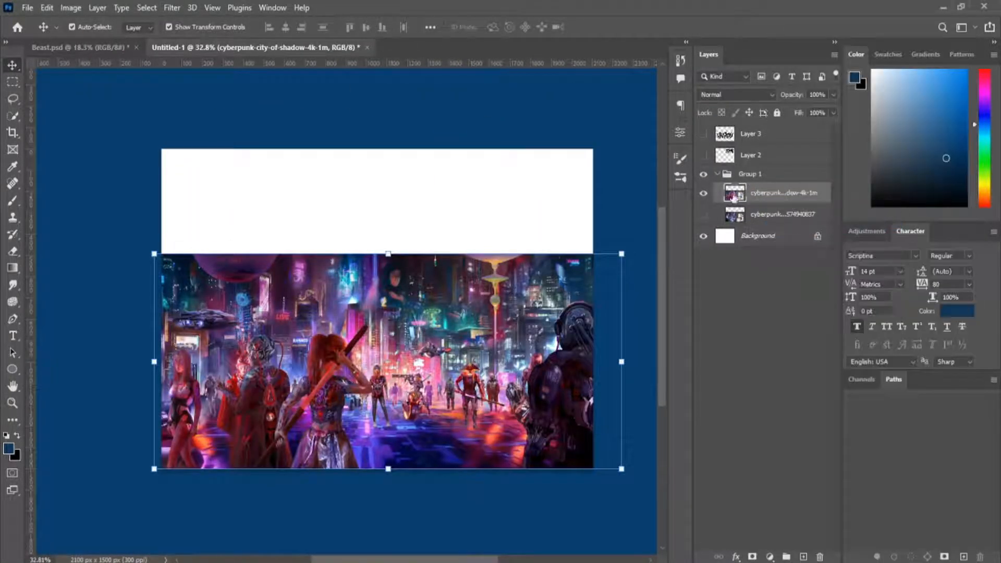
# Bring the cyberpunk-city-of-shadow-4k-1m image into Beast.psd and scale it to 43.20% over the upper part of the canvas.
pyautogui.moveTo(90, 42); pyautogui.dragTo(352, 240)
pyautogui.scroll(-4, 354, 239)
pyautogui.moveTo(426, 202); pyautogui.dragTo(556, 142)
pyautogui.moveTo(434, 189); pyautogui.dragTo(446, 208)
pyautogui.moveTo(568, 161); pyautogui.dragTo(609, 141)
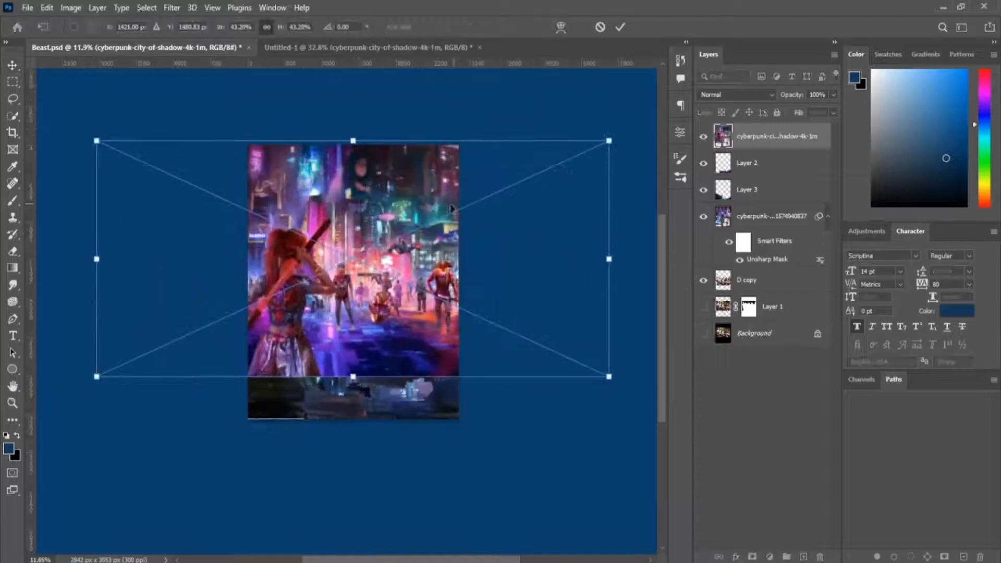
pyautogui.click(621, 27)
# Add a mask to the shadow city layer and paint out its foreground figures with a large soft black brush.
pyautogui.click(752, 557)
pyautogui.press('b')
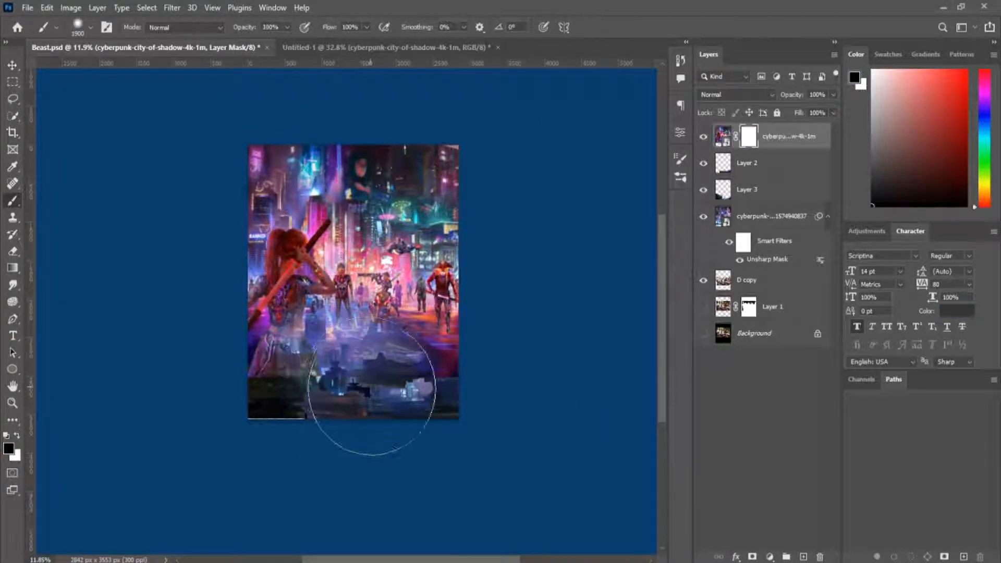
pyautogui.moveTo(372, 387)
pyautogui.mouseDown()
pyautogui.moveTo(318, 412)
pyautogui.moveTo(342, 440)
pyautogui.moveTo(382, 383)
pyautogui.moveTo(326, 310)
pyautogui.mouseUp()
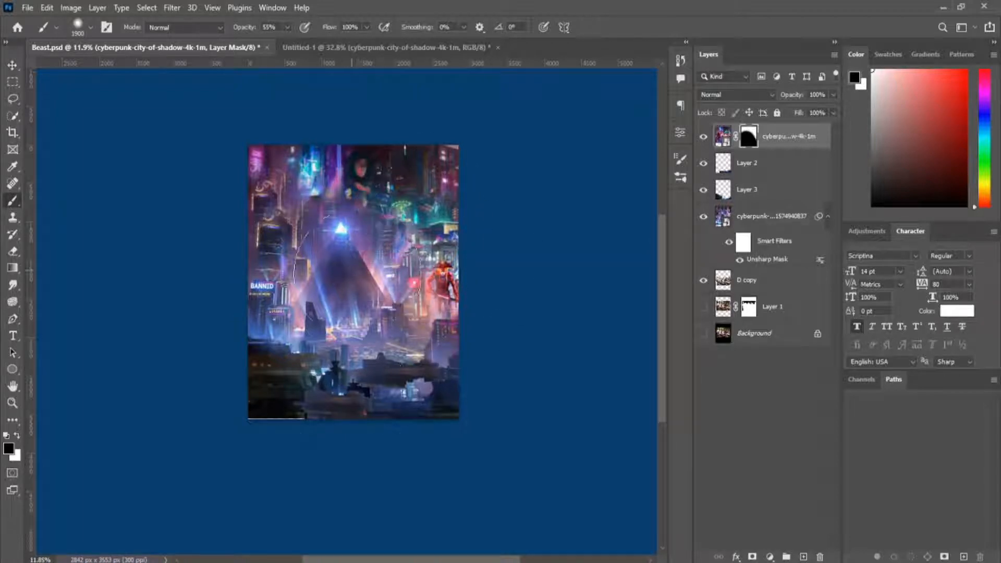
pyautogui.moveTo(369, 171); pyautogui.dragTo(500, 133)
# Blend the shadow city mask around the pyramid and the nearby buildings using a 600 px brush at 55% opacity.
pyautogui.scroll(5, 347, 261)
pyautogui.press('[')
pyautogui.press('[')
pyautogui.press('[')
pyautogui.press('[')
pyautogui.press('[')
pyautogui.press('[')
pyautogui.press('[')
pyautogui.press('[')
pyautogui.press('[')
pyautogui.press('[')
pyautogui.press('[')
pyautogui.press('[')
pyautogui.press('[')
pyautogui.press('x')
pyautogui.moveTo(384, 189); pyautogui.dragTo(337, 214)
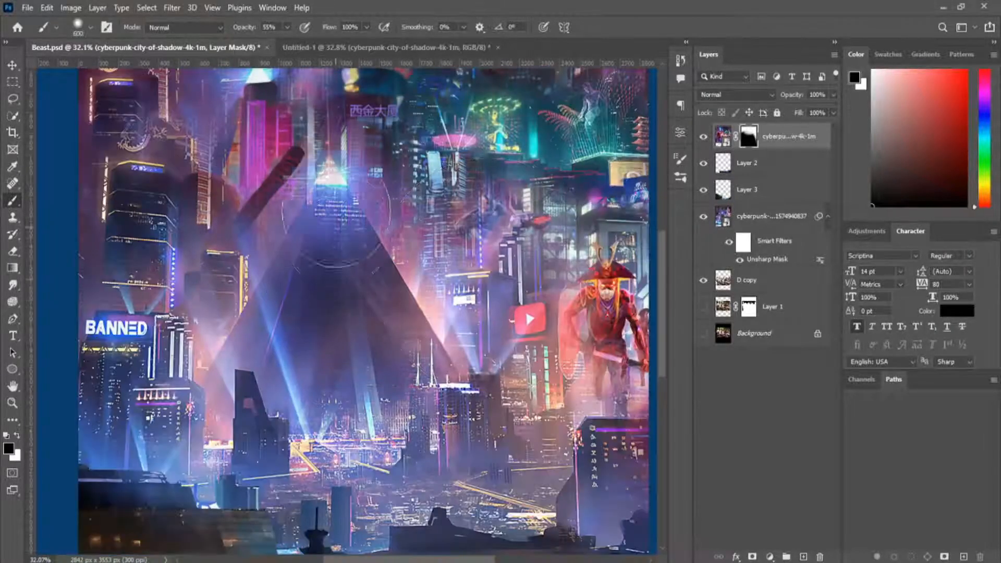
pyautogui.scroll(-5, 389, 443)
pyautogui.scroll(5, 486, 411)
pyautogui.moveTo(478, 266); pyautogui.dragTo(454, 339)
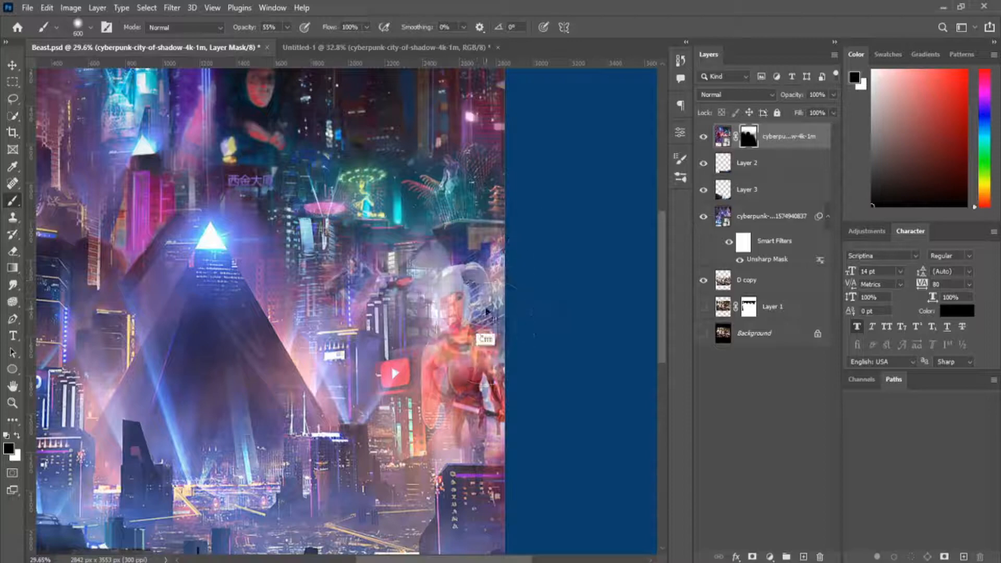
# Paint white on the shadow city mask to bring back the red armoured figure at the canvas's right edge.
pyautogui.press('x')
pyautogui.moveTo(464, 303)
pyautogui.mouseDown()
pyautogui.moveTo(510, 352)
pyautogui.moveTo(518, 329)
pyautogui.mouseUp()
pyautogui.scroll(-6, 543, 264)
pyautogui.scroll(5, 287, 223)
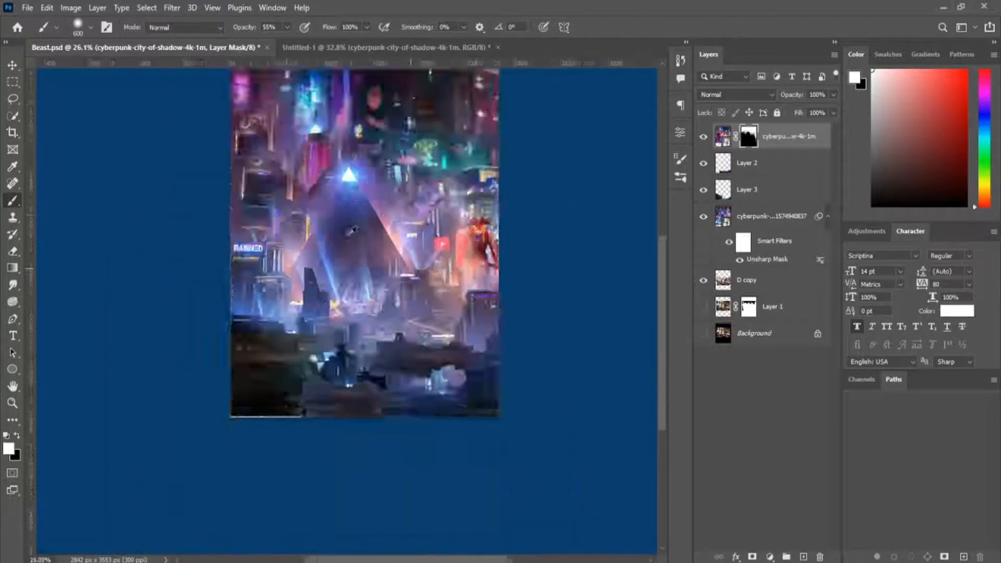
# Refine the shadow city mask along the canvas's left edge, painting with white and black over the buildings.
pyautogui.moveTo(284, 206)
pyautogui.mouseDown()
pyautogui.moveTo(249, 229)
pyautogui.moveTo(224, 178)
pyautogui.mouseUp()
pyautogui.moveTo(217, 201)
pyautogui.mouseDown()
pyautogui.moveTo(239, 276)
pyautogui.moveTo(237, 391)
pyautogui.mouseUp()
pyautogui.press('x')
pyautogui.moveTo(208, 334); pyautogui.dragTo(212, 449)
pyautogui.scroll(-6, 404, 521)
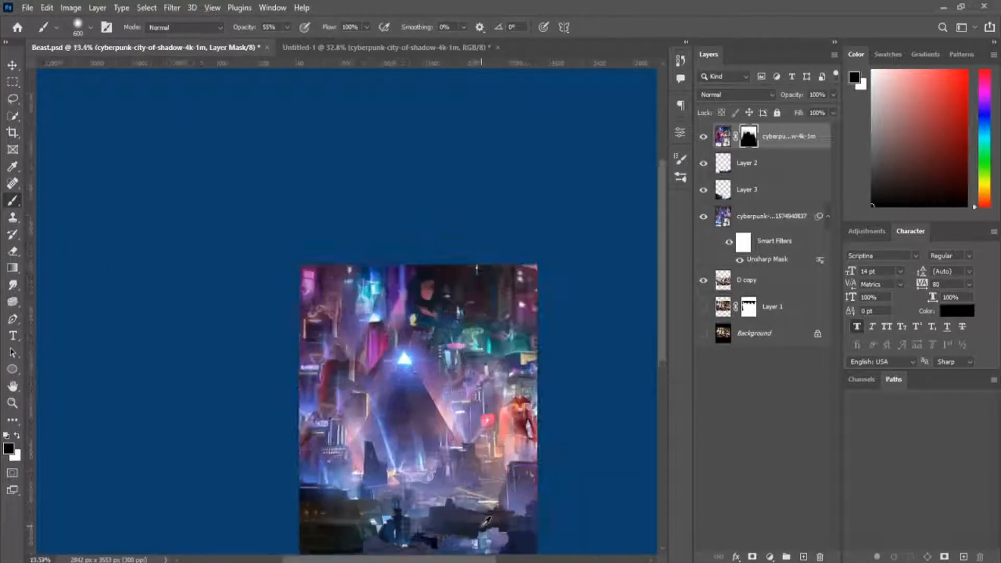
pyautogui.scroll(5, 356, 304)
pyautogui.scroll(-1, 169, 232)
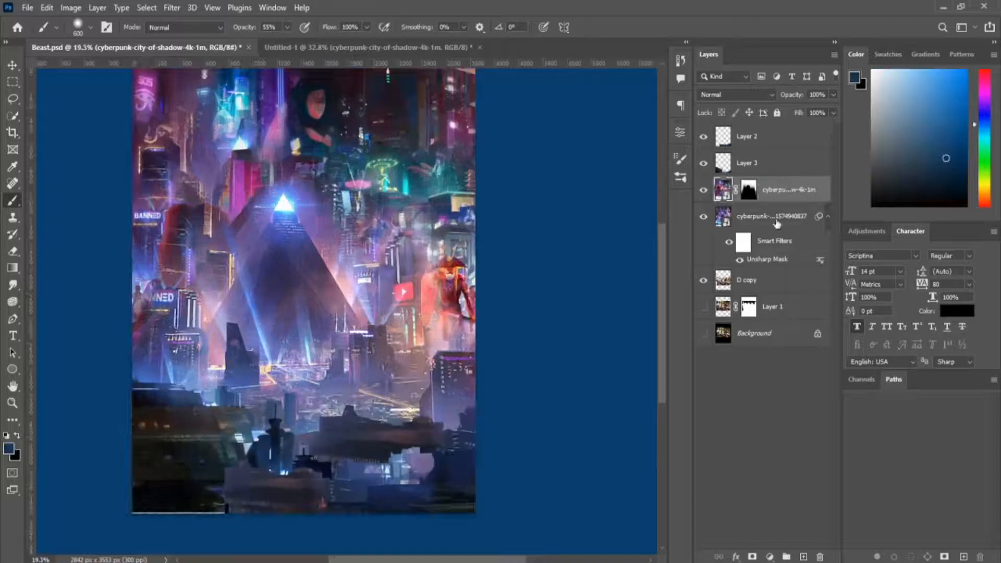
# Group both city layers with Layer 2 and Layer 3, and name the group Backgound.
pyautogui.keyDown('shift'); pyautogui.click(778, 220); pyautogui.keyUp('shift')
pyautogui.keyDown('shift'); pyautogui.click(782, 140); pyautogui.keyUp('shift')
pyautogui.click(777, 218)
pyautogui.keyDown('shift'); pyautogui.click(775, 140); pyautogui.keyUp('shift')
pyautogui.hotkey('ctrl', 'g')
pyautogui.doubleClick(756, 132)
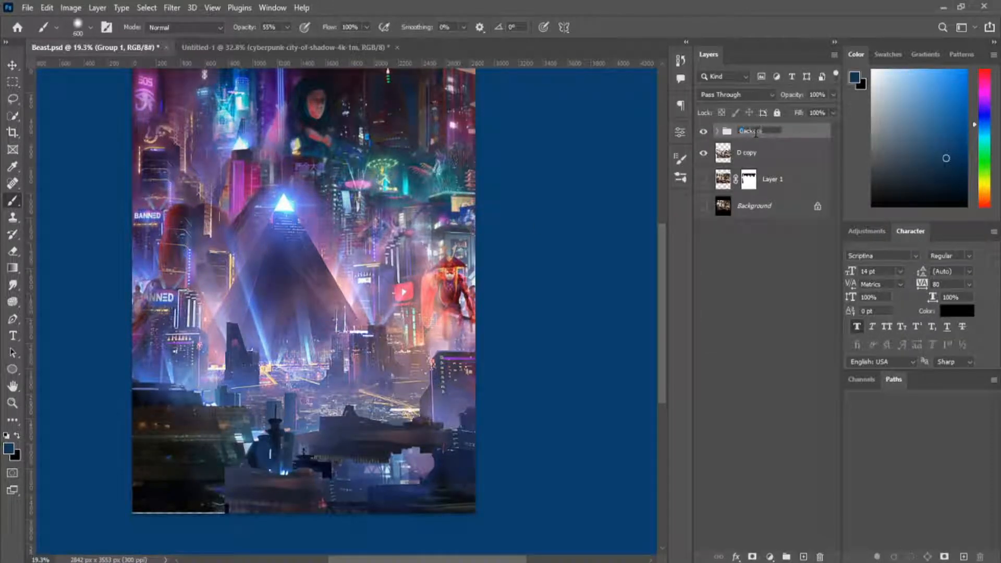
# Move the D copy layer above the Backgound group so the band is in front of the city.
pyautogui.moveTo(787, 169); pyautogui.dragTo(777, 128)
pyautogui.scroll(1, 229, 313)
pyautogui.press('v')
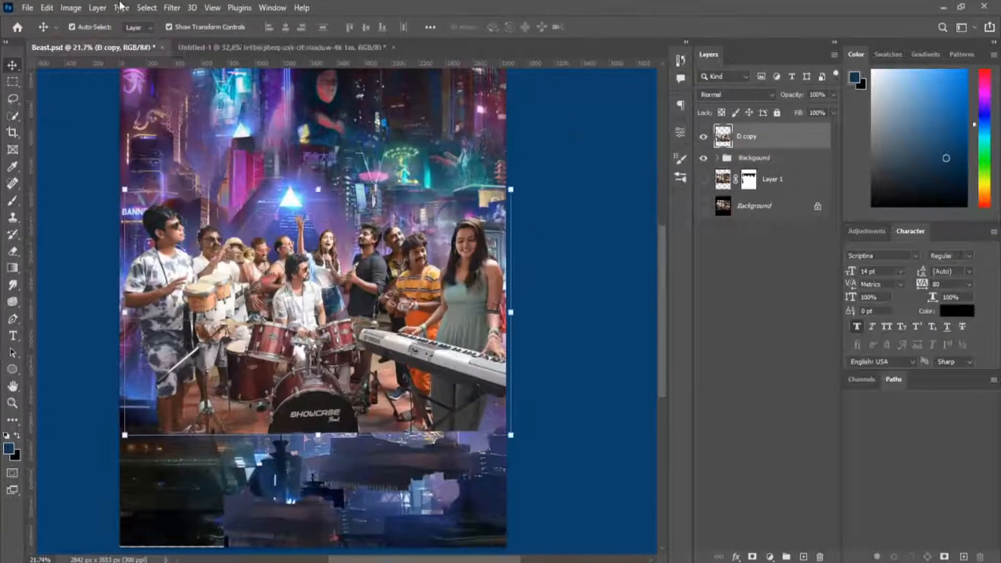
# Use Liquify on the D copy layer to reshape the outline of the man at the far left, reducing the brush size to 198.
pyautogui.hotkey('ctrl', 'shift', 'x')
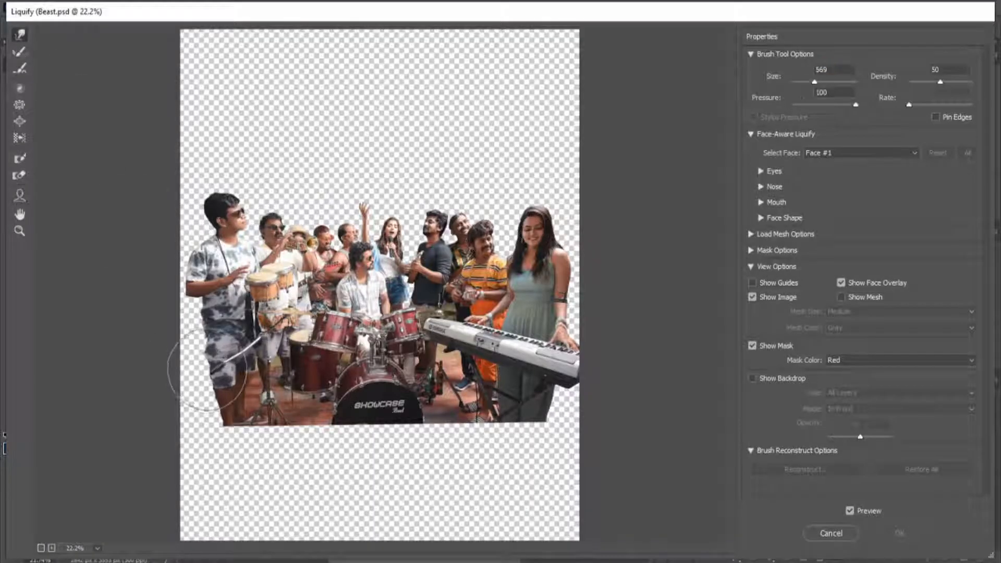
pyautogui.scroll(1, 183, 341)
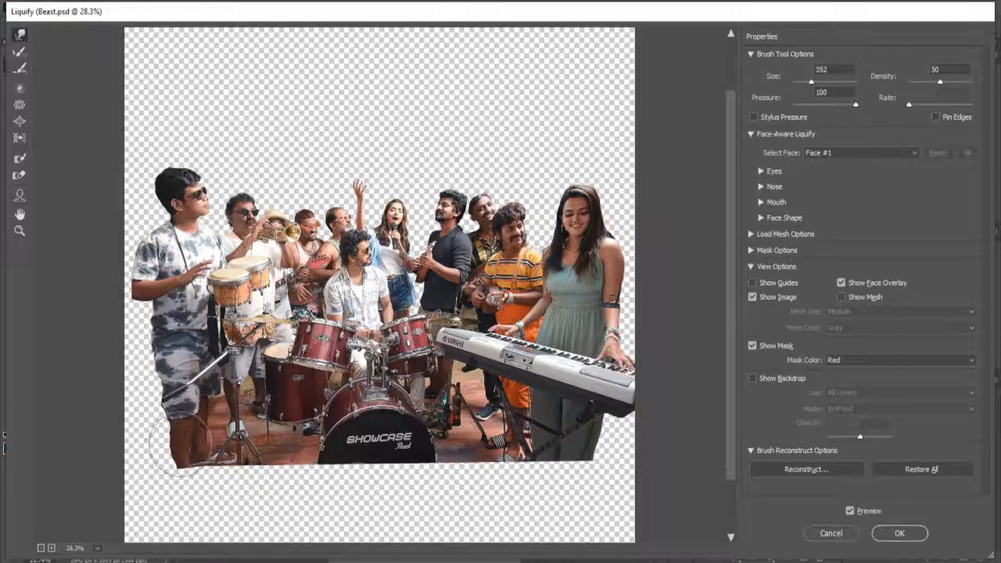
pyautogui.scroll(3, 170, 414)
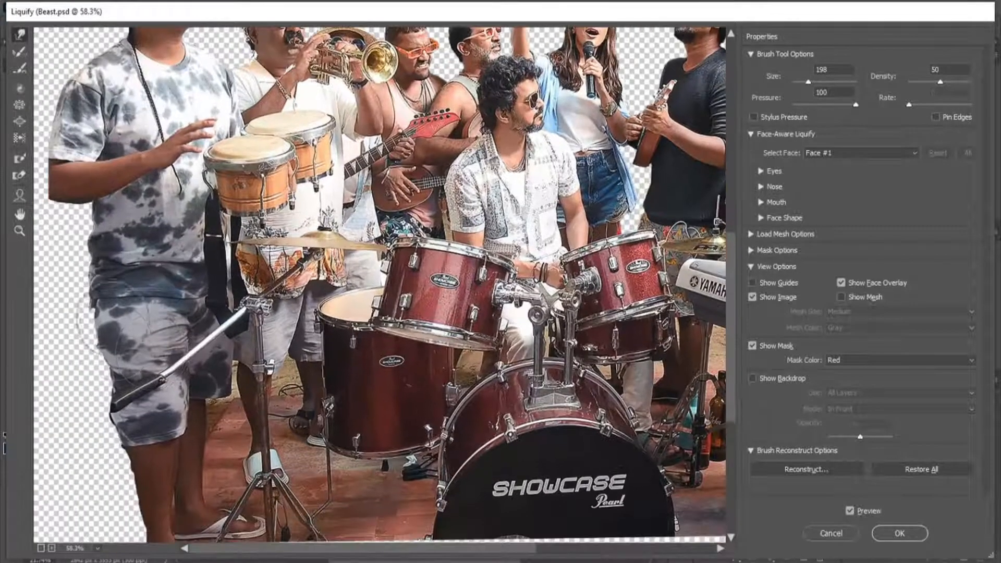
pyautogui.scroll(-3, 104, 391)
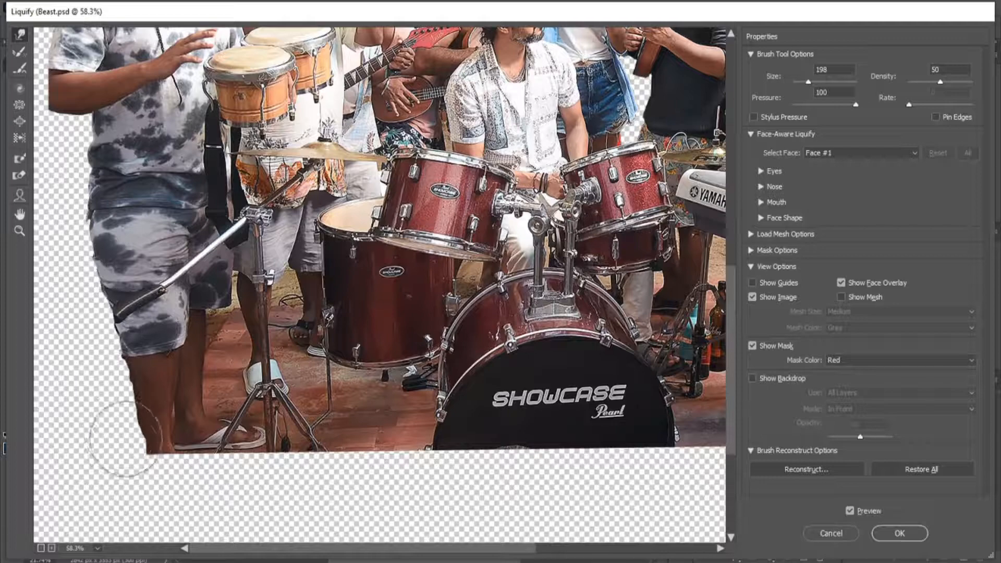
pyautogui.scroll(-3, 131, 441)
pyautogui.click(900, 533)
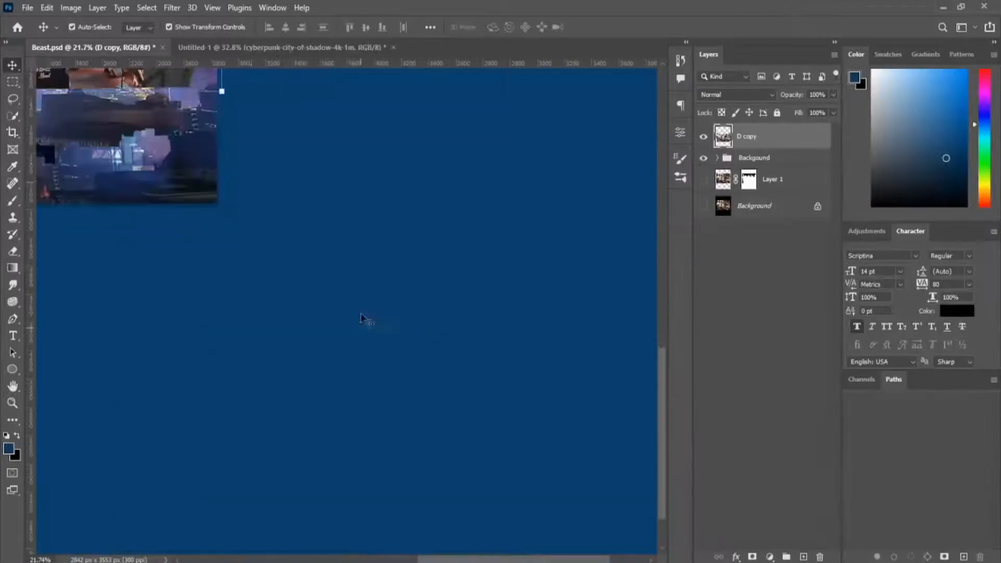
# Set the area around the canvas to Medium Gray.
pyautogui.moveTo(365, 261); pyautogui.dragTo(343, 350)
pyautogui.rightClick(92, 212)
pyautogui.click(118, 267)
pyautogui.moveTo(128, 224); pyautogui.dragTo(118, 267)
pyautogui.rightClick(111, 246)
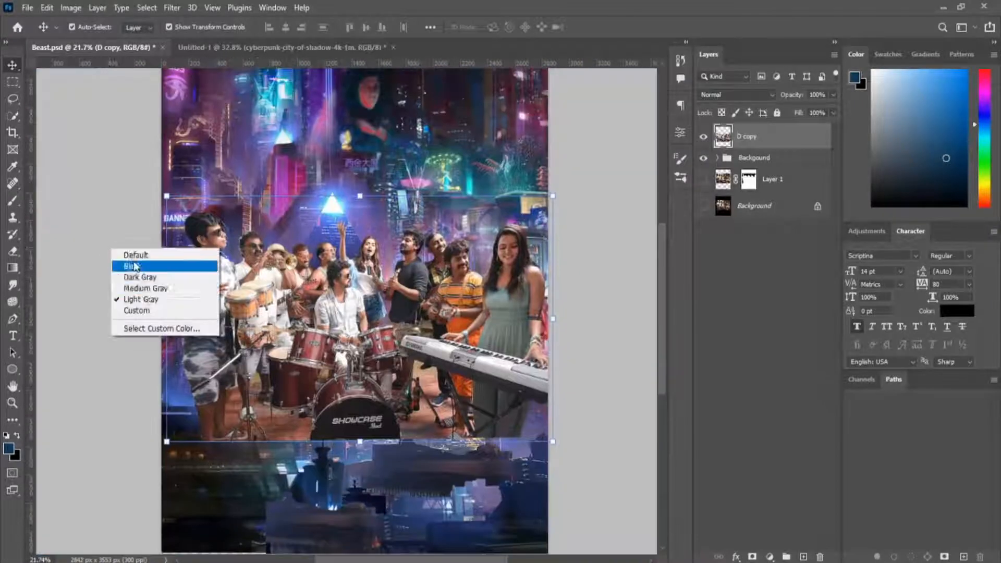
pyautogui.click(137, 289)
pyautogui.press('x')
pyautogui.click(600, 300)
# Enlarge the D copy layer to 106% and reposition it so the band spans the canvas width.
pyautogui.press('z')
pyautogui.moveTo(383, 303)
pyautogui.mouseDown()
pyautogui.moveTo(283, 304)
pyautogui.moveTo(404, 304)
pyautogui.moveTo(369, 302)
pyautogui.mouseUp()
pyautogui.click(772, 137)
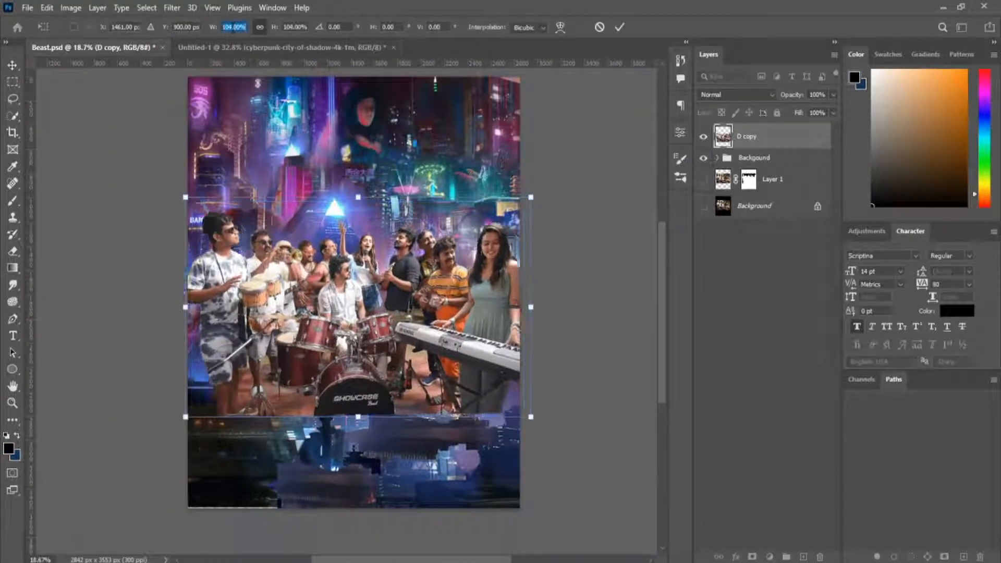
pyautogui.scroll(2, 233, 30)
pyautogui.scroll(-6, 235, 44)
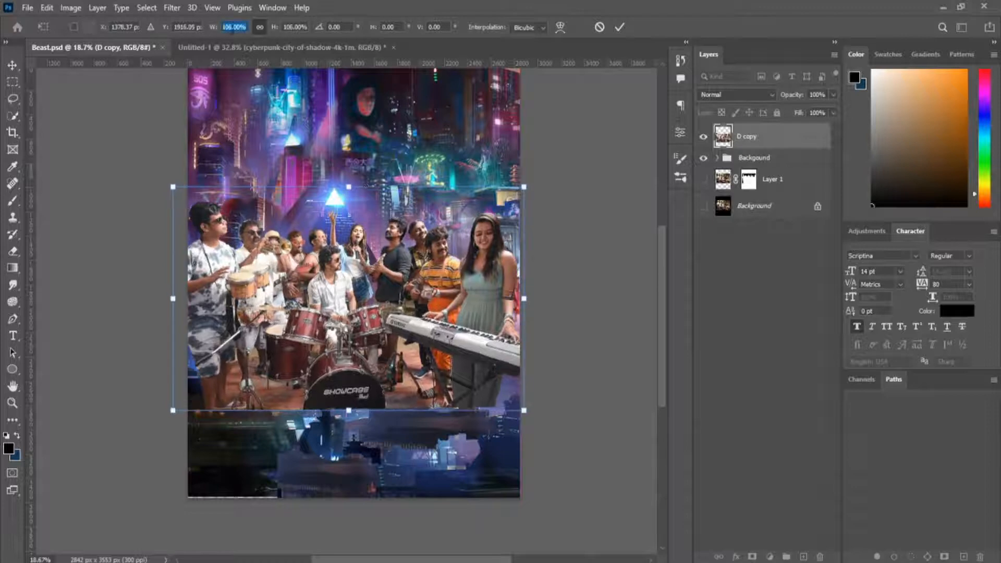
pyautogui.press('Return')
pyautogui.moveTo(417, 317); pyautogui.dragTo(411, 318)
pyautogui.moveTo(530, 184); pyautogui.dragTo(533, 182)
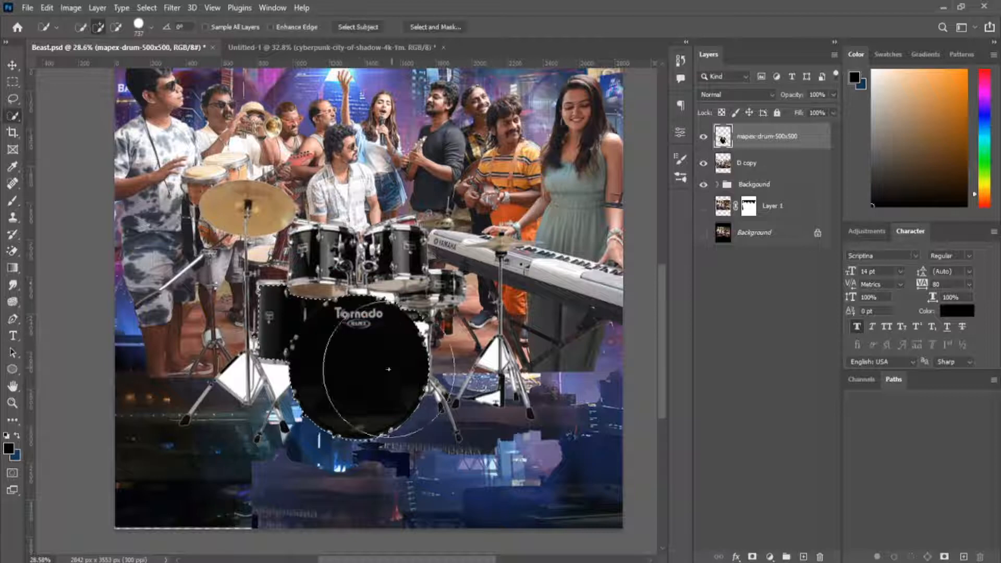
# Copy the selected bass drum onto a new layer, hiding mapex-drum-500x500, and scale the copy to about 66% over the band's drum.
pyautogui.hotkey('ctrl', 'j')
pyautogui.click(703, 163)
pyautogui.press('v')
pyautogui.moveTo(345, 344); pyautogui.dragTo(353, 395)
pyautogui.moveTo(440, 492); pyautogui.dragTo(425, 457)
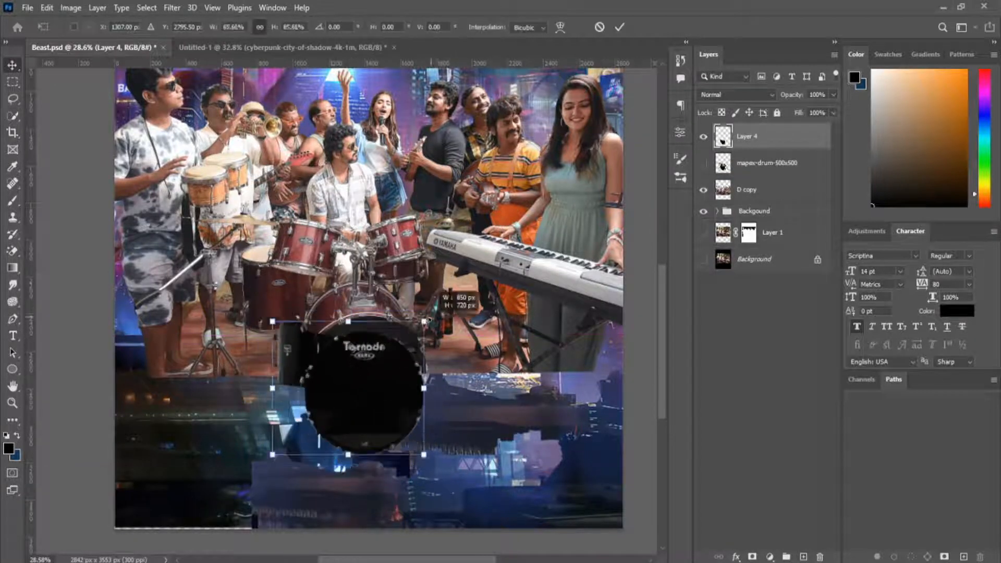
# Rotate and warp the copied bass drum to match the angle of the band's own bass drum.
pyautogui.scroll(5, 360, 344)
pyautogui.moveTo(359, 336); pyautogui.dragTo(377, 323)
pyautogui.moveTo(473, 235); pyautogui.dragTo(464, 223)
pyautogui.moveTo(442, 222); pyautogui.dragTo(452, 216)
pyautogui.rightClick(418, 293)
pyautogui.click(437, 107)
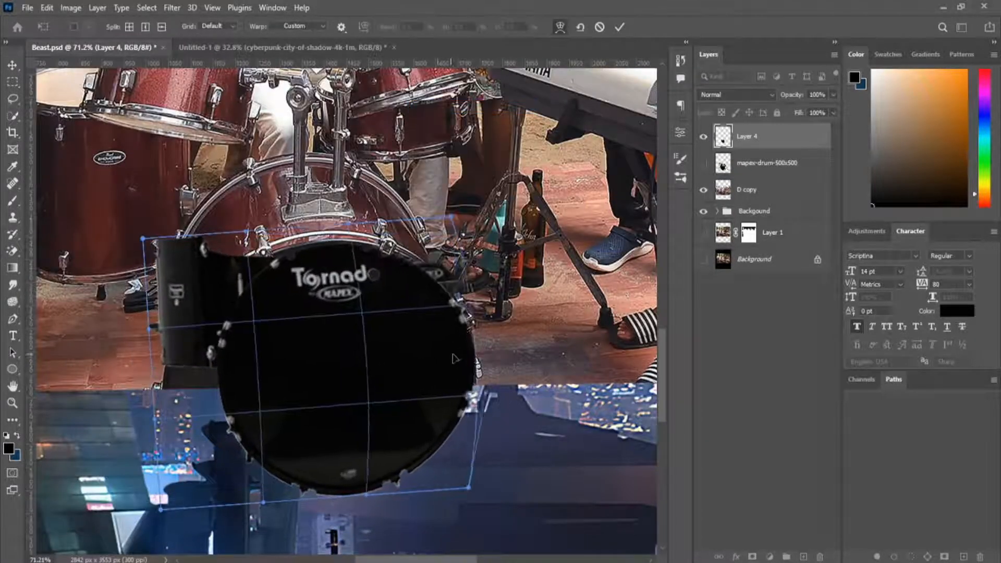
pyautogui.press('Return')
# Erase the leftover side drum fragment beside the copied bass drum, using an eraser reduced to size 92.
pyautogui.press('e')
pyautogui.press('[')
pyautogui.press('[')
pyautogui.press('[')
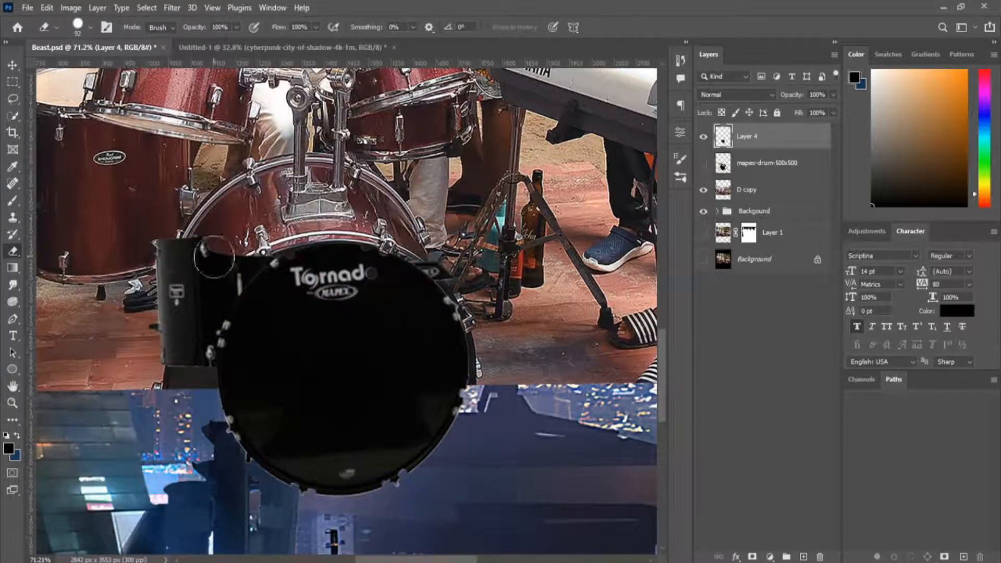
# Move the copied drum head and warp it outward until it fits the rim of the band's bass drum.
pyautogui.press('v')
pyautogui.moveTo(338, 361); pyautogui.dragTo(320, 390)
pyautogui.hotkey('ctrl', 't')
pyautogui.rightClick(319, 390)
pyautogui.click(338, 205)
pyautogui.moveTo(193, 357); pyautogui.dragTo(133, 362)
pyautogui.moveTo(194, 530); pyautogui.dragTo(161, 535)
pyautogui.click(620, 26)
# Erase the Tornado lettering to uncover the SHOWCASE logo, and fill the drum head with the dark color sampled beside the logo.
pyautogui.press('w')
pyautogui.moveTo(327, 380); pyautogui.dragTo(299, 258)
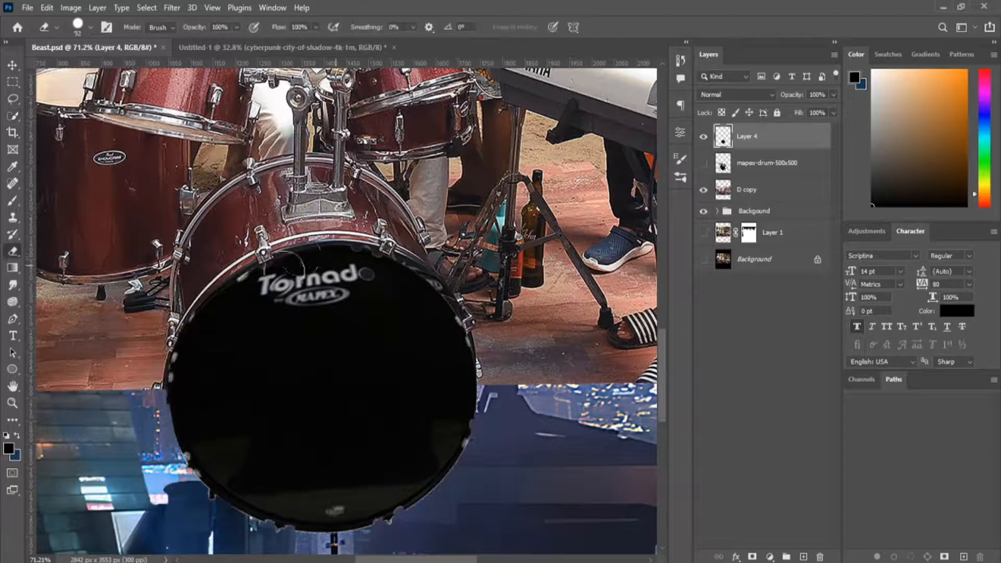
pyautogui.press('i')
pyautogui.click(344, 282)
pyautogui.press('x')
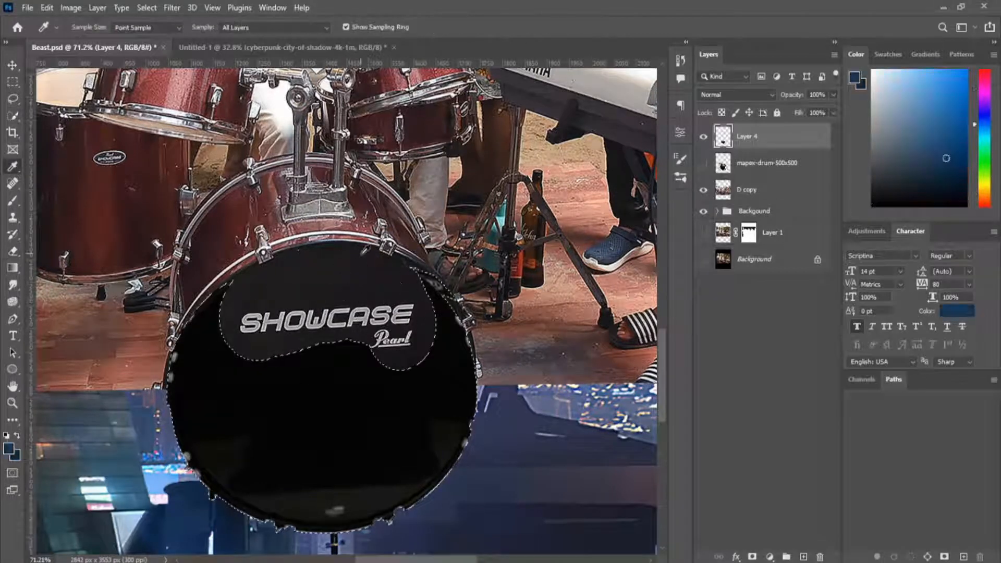
pyautogui.hotkey('ctrl', 'BackSpace')
pyautogui.hotkey('ctrl', 'd')
# Add a new layer beneath Layer 4 and paint a soft black shadow around the drum head at 55% brush opacity.
pyautogui.scroll(-6, 386, 245)
pyautogui.scroll(3, 481, 235)
pyautogui.click(782, 164)
pyautogui.click(803, 557)
pyautogui.scroll(3, 250, 342)
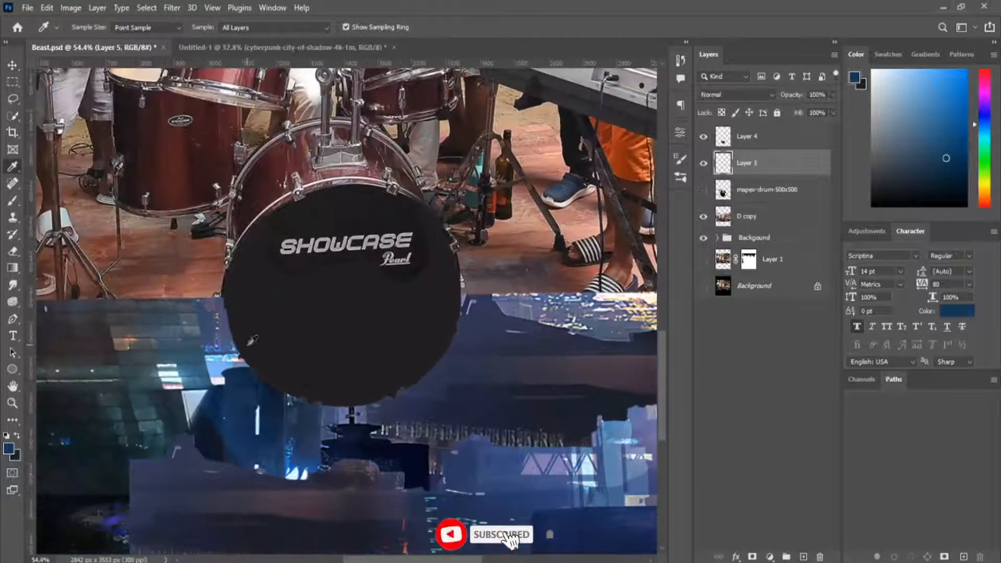
pyautogui.press('b')
pyautogui.click(873, 206)
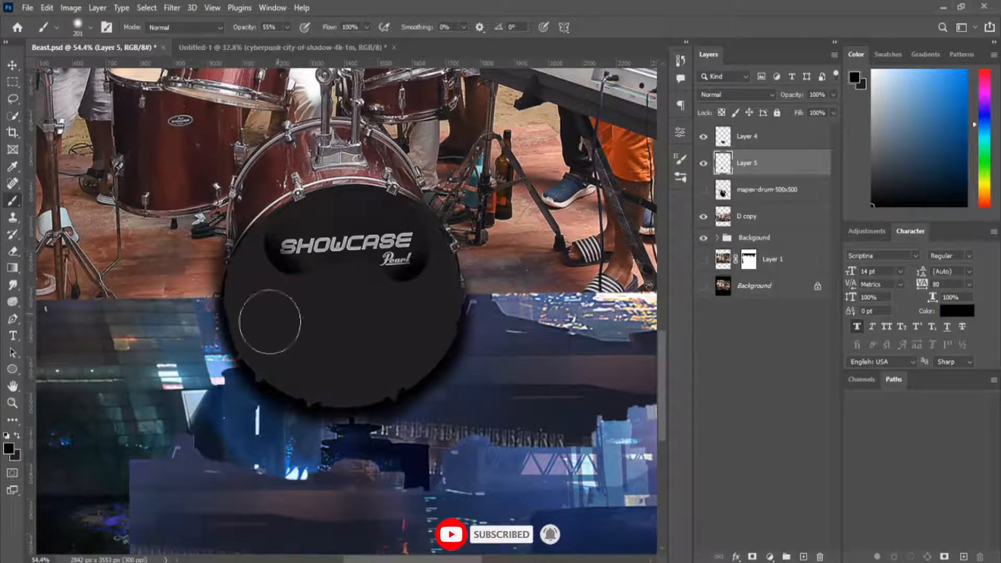
pyautogui.scroll(-5, 270, 322)
# Compare the drum with and without its shadow, and adjust the opacity of the shadow on Layer 5.
pyautogui.click(735, 144)
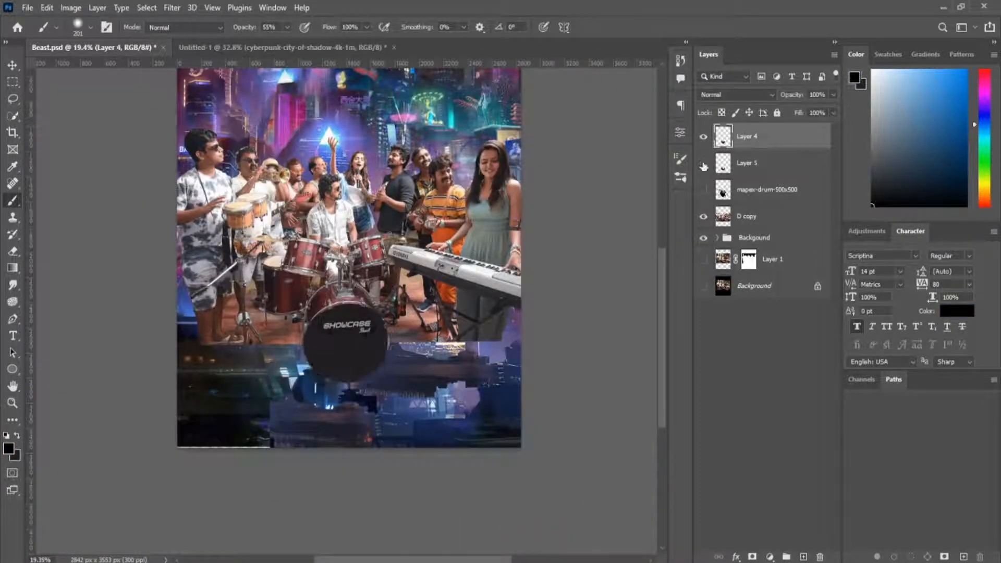
pyautogui.click(704, 166)
pyautogui.click(743, 165)
pyautogui.moveTo(791, 95); pyautogui.dragTo(763, 95)
# Merge the shadow with the drum head on Layer 4 and delete the unused mapex-drum-500x500 layer.
pyautogui.keyDown('ctrl'); pyautogui.click(758, 144); pyautogui.keyUp('ctrl')
pyautogui.rightClick(758, 144)
pyautogui.click(787, 389)
pyautogui.doubleClick(704, 164)
pyautogui.click(737, 171)
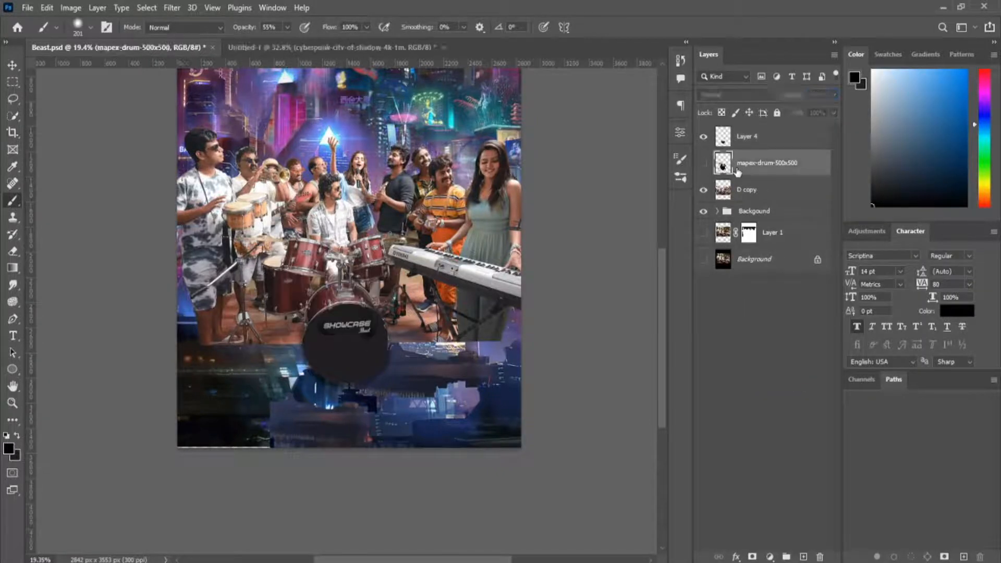
pyautogui.press('Delete')
# Lower the saturation and lightness of Layer 4 with Hue/Saturation to darken the drum head.
pyautogui.scroll(5, 372, 357)
pyautogui.scroll(-4, 369, 352)
pyautogui.scroll(2, 366, 351)
pyautogui.click(733, 142)
pyautogui.hotkey('ctrl', 'u')
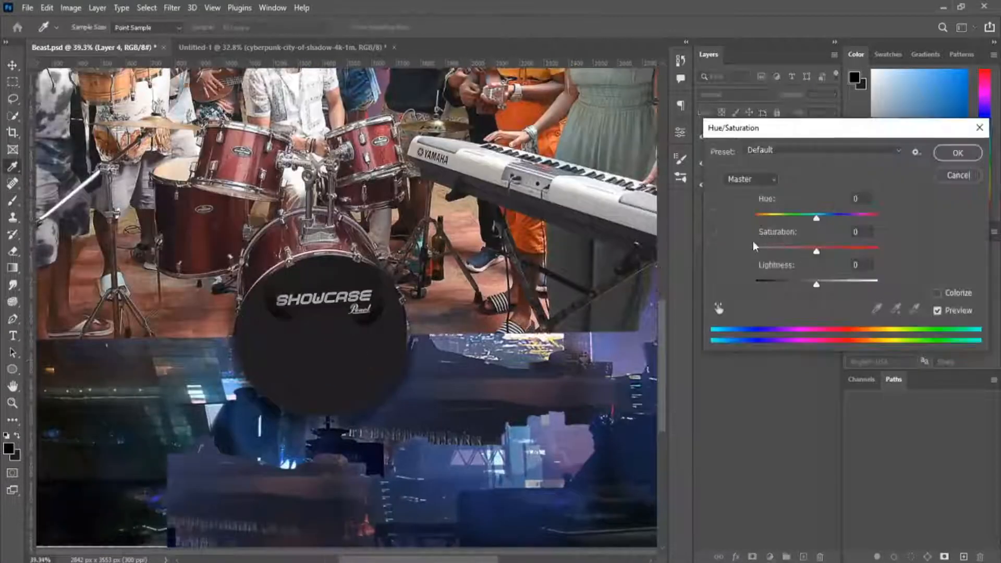
pyautogui.moveTo(788, 253); pyautogui.dragTo(784, 251)
pyautogui.moveTo(817, 284); pyautogui.dragTo(787, 283)
pyautogui.click(958, 153)
pyautogui.scroll(5, 347, 334)
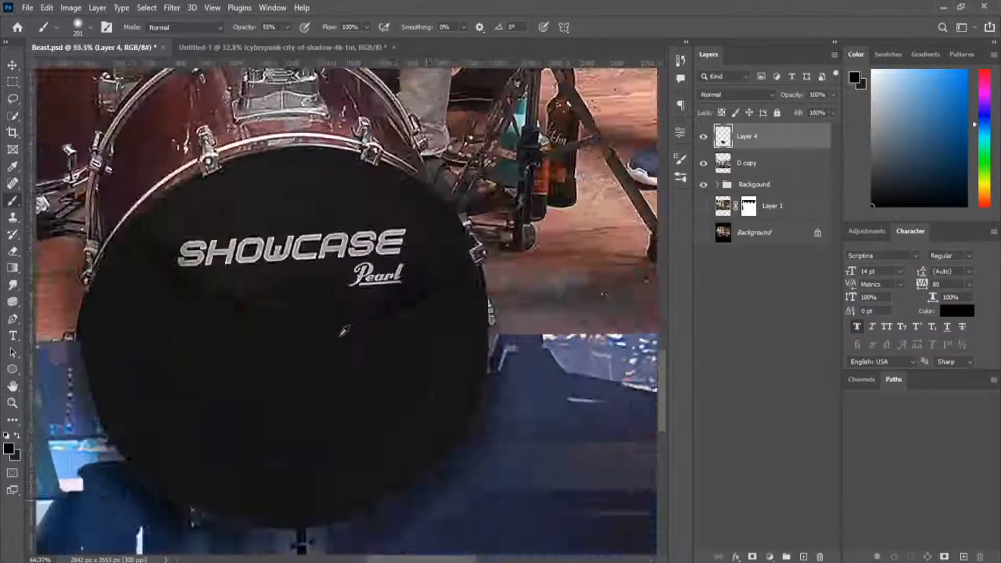
pyautogui.scroll(-9, 365, 289)
# Paint light blue over the lower canvas on a new layer above Layer 4 with a 2130 px soft brush, and set it to Overlay.
pyautogui.click(718, 185)
pyautogui.click(756, 238)
pyautogui.click(781, 212)
pyautogui.click(751, 136)
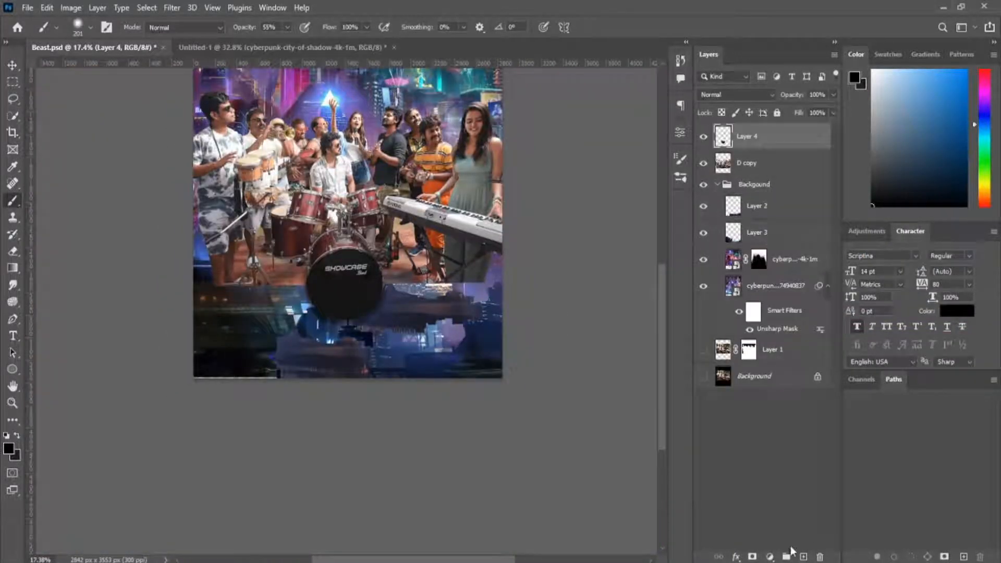
pyautogui.click(804, 557)
pyautogui.scroll(-2, 348, 323)
pyautogui.keyDown('alt'); pyautogui.click(404, 328); pyautogui.keyUp('alt')
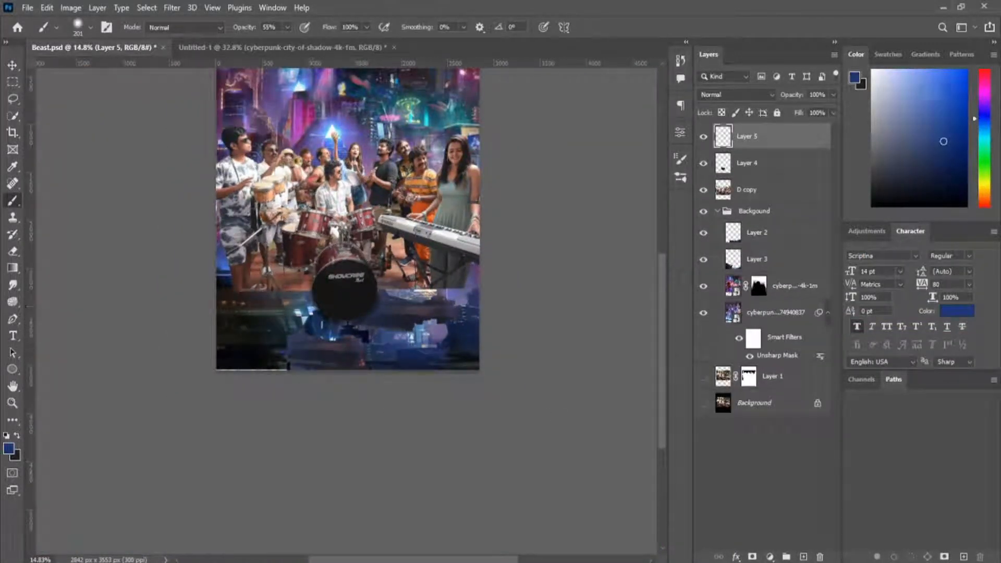
pyautogui.click(927, 108)
pyautogui.click(980, 135)
pyautogui.moveTo(386, 339)
pyautogui.mouseDown()
pyautogui.moveTo(534, 343)
pyautogui.moveTo(376, 391)
pyautogui.mouseUp()
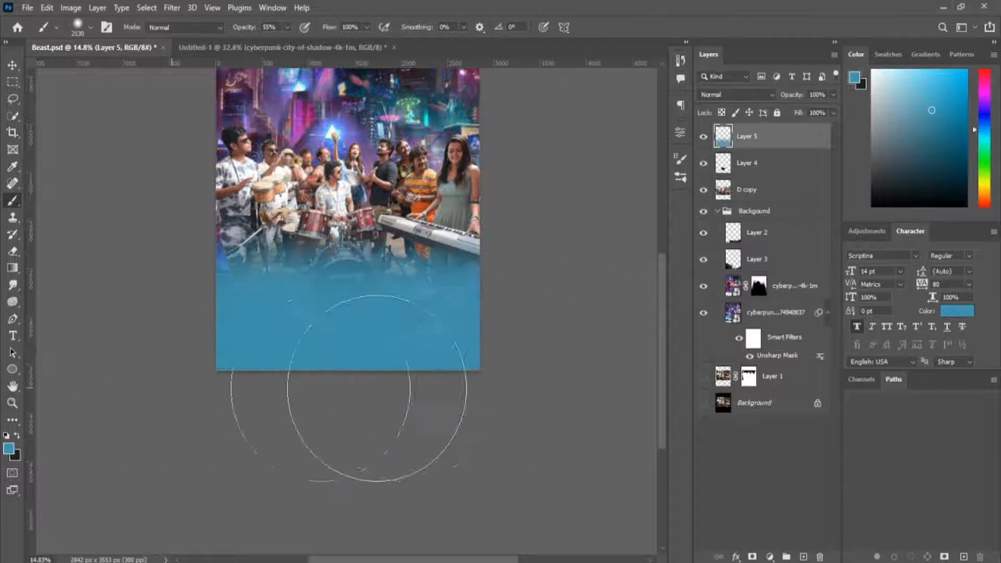
pyautogui.click(736, 95)
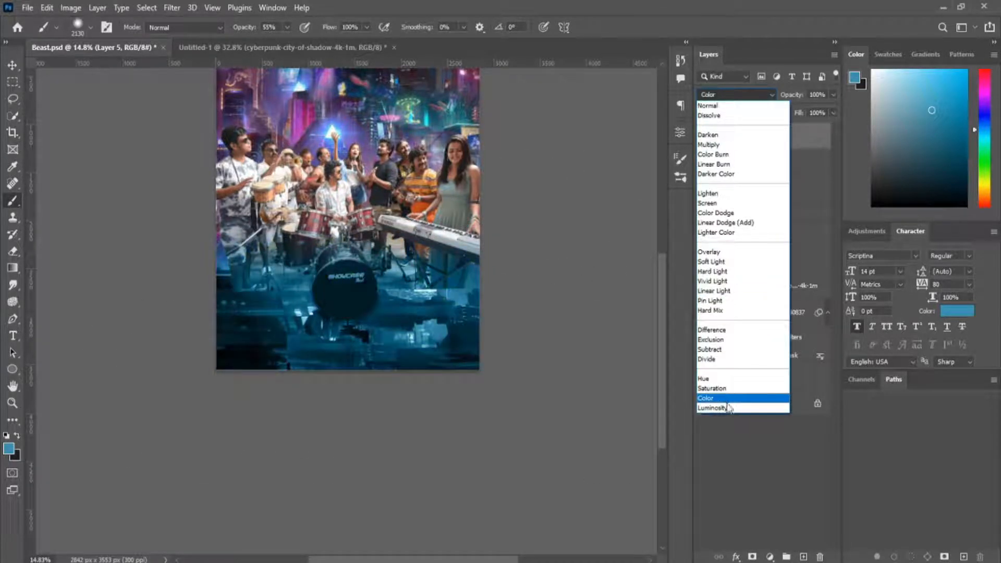
pyautogui.click(732, 253)
pyautogui.press('v')
# Add a mask to Layer 5 and paint out the blue tint over the band and instruments.
pyautogui.scroll(8, 332, 232)
pyautogui.click(773, 137)
pyautogui.click(753, 557)
pyautogui.scroll(4, 309, 274)
pyautogui.press('b')
pyautogui.moveTo(387, 271); pyautogui.dragTo(256, 286)
pyautogui.moveTo(233, 247)
pyautogui.mouseDown()
pyautogui.moveTo(407, 292)
pyautogui.moveTo(615, 282)
pyautogui.mouseUp()
pyautogui.moveTo(654, 245); pyautogui.dragTo(555, 216)
# Mask the D copy layer and paint away the floor's lower edge with a smaller black brush to blend it into the city.
pyautogui.click(747, 190)
pyautogui.click(752, 557)
pyautogui.moveTo(579, 433); pyautogui.dragTo(631, 354)
pyautogui.press('[')
pyautogui.press('[')
pyautogui.press('[')
pyautogui.press('[')
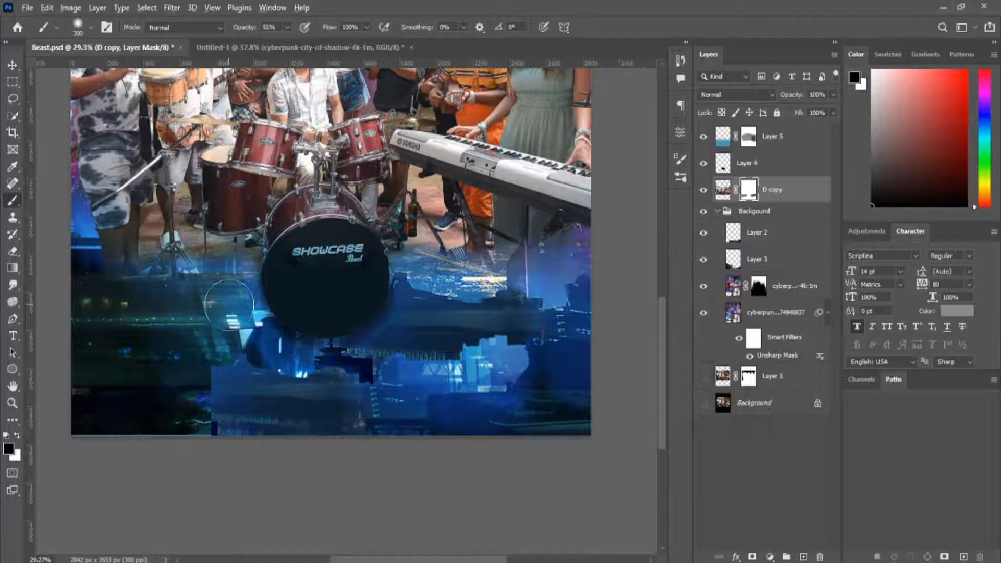
pyautogui.scroll(-5, 175, 334)
# Duplicate Layer 2 and Layer 3 from the Backgound group to the top of the layer stack, and hide Layer 3 copy.
pyautogui.click(782, 239)
pyautogui.keyDown('shift'); pyautogui.click(768, 266); pyautogui.keyUp('shift')
pyautogui.moveTo(769, 251); pyautogui.dragTo(761, 127)
pyautogui.hotkey('ctrl', 'j')
pyautogui.press('v')
pyautogui.click(754, 166)
pyautogui.click(755, 137)
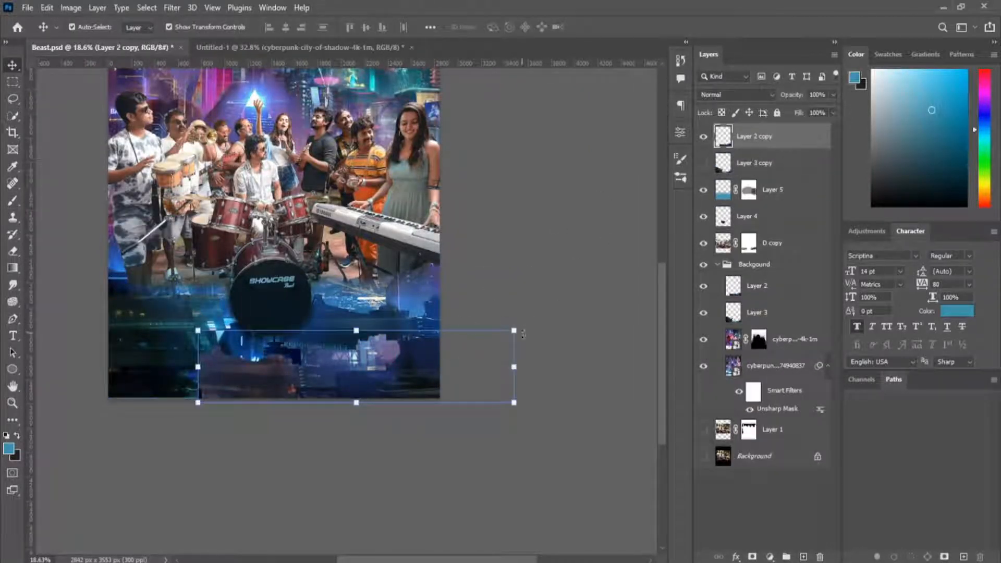
# Scale Layer 2 copy to 127.71%, rotate it -7.50°, and position it across the foreground below the band.
pyautogui.moveTo(526, 323); pyautogui.dragTo(519, 301)
pyautogui.moveTo(425, 359); pyautogui.dragTo(389, 305)
pyautogui.moveTo(472, 256); pyautogui.dragTo(513, 241)
pyautogui.moveTo(409, 287); pyautogui.dragTo(419, 292)
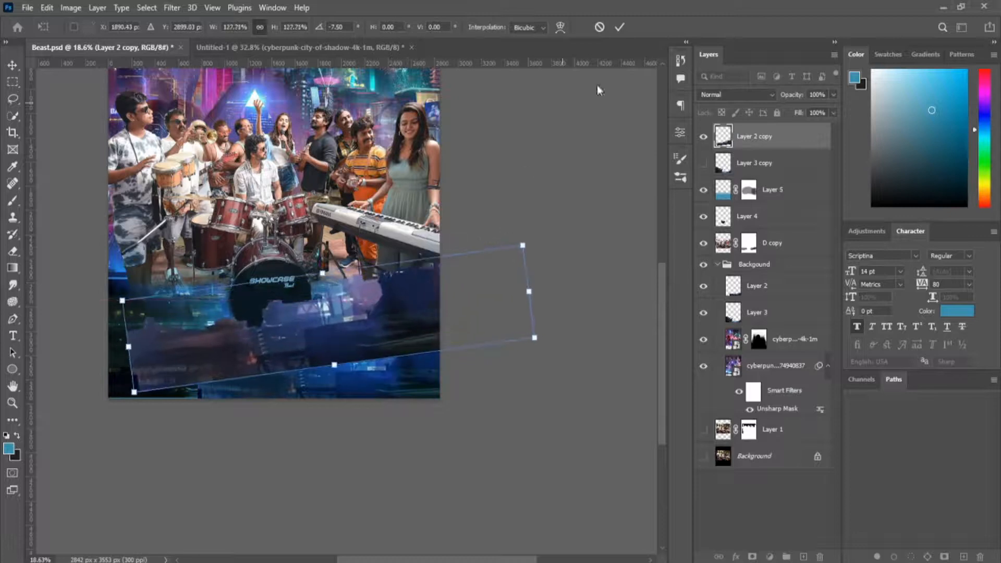
pyautogui.click(620, 27)
# Add a mask to Layer 2 copy and paint out the parts covering the drum and the middle of the foreground.
pyautogui.click(752, 557)
pyautogui.press('b')
pyautogui.moveTo(367, 350); pyautogui.dragTo(358, 259)
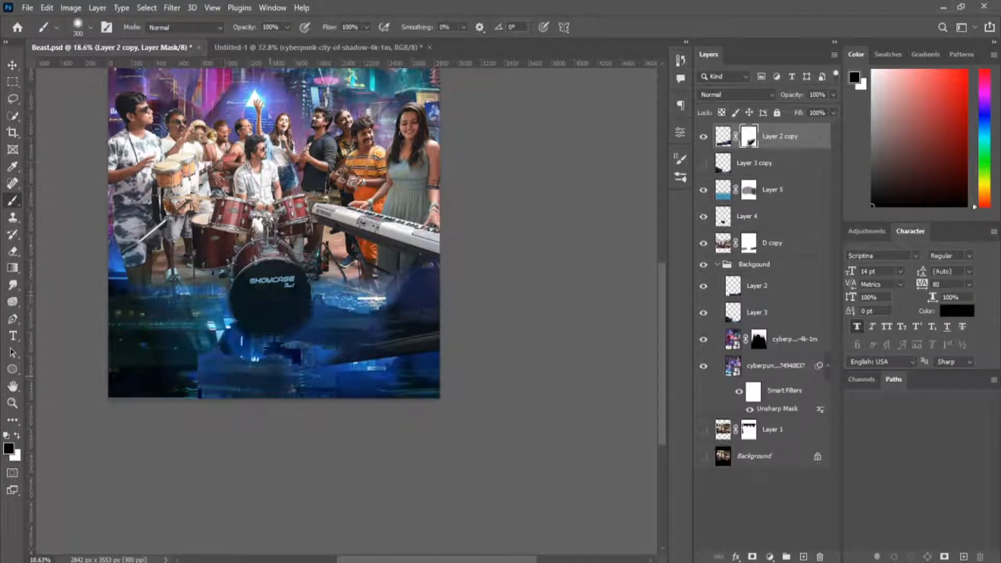
# Duplicate Layer 2 copy and delete the duplicate's layer mask.
pyautogui.click(723, 136)
pyautogui.hotkey('ctrl', 'j')
pyautogui.click(751, 137)
pyautogui.press('Delete')
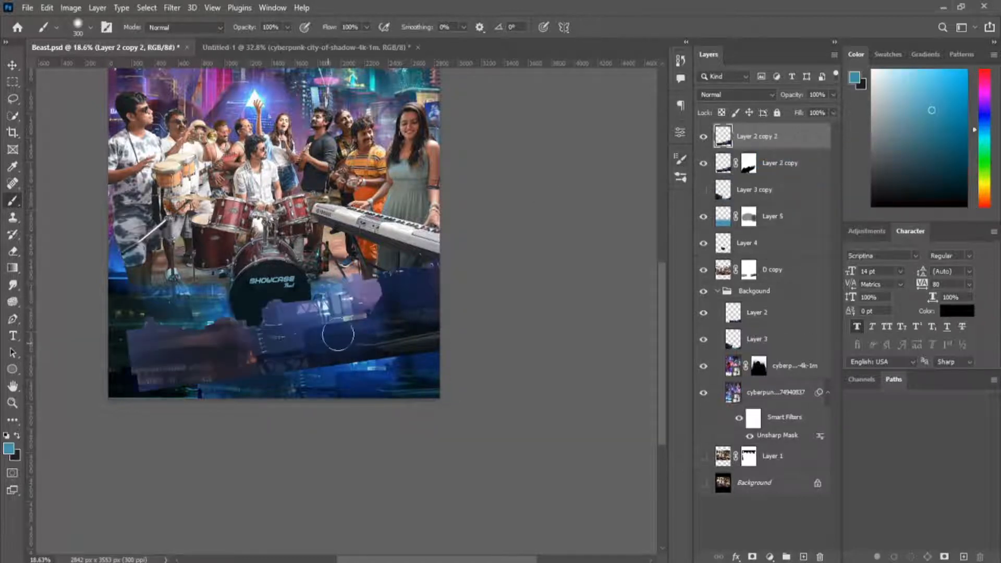
# Stretch Layer 2 copy 2 to 190.94% height and move it down over the lower canvas.
pyautogui.press('v')
pyautogui.moveTo(396, 322); pyautogui.dragTo(397, 378)
pyautogui.moveTo(331, 311); pyautogui.dragTo(331, 194)
pyautogui.moveTo(414, 352); pyautogui.dragTo(415, 376)
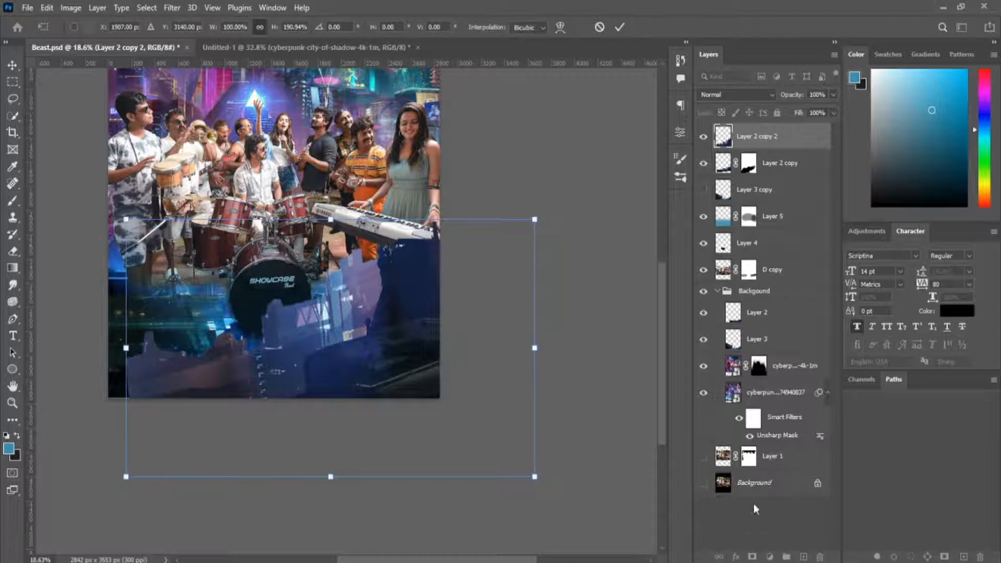
pyautogui.press('Return')
# Hide Layer 2 copy 2 with a black mask and paint it back in white near the canvas's lower-right corner.
pyautogui.keyDown('alt'); pyautogui.click(753, 558); pyautogui.keyUp('alt')
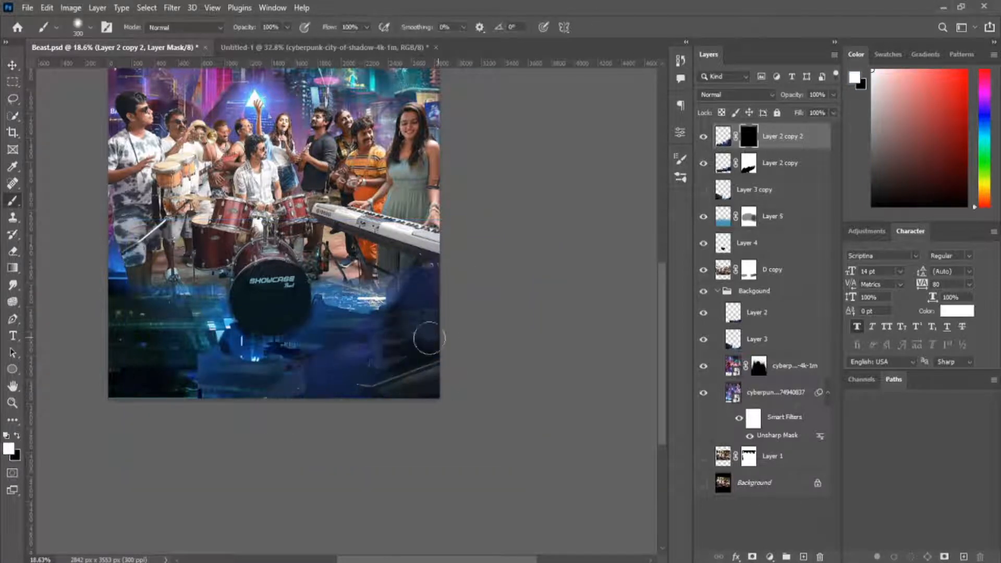
pyautogui.scroll(-1, 417, 261)
pyautogui.scroll(8, 328, 310)
pyautogui.scroll(-13, 386, 318)
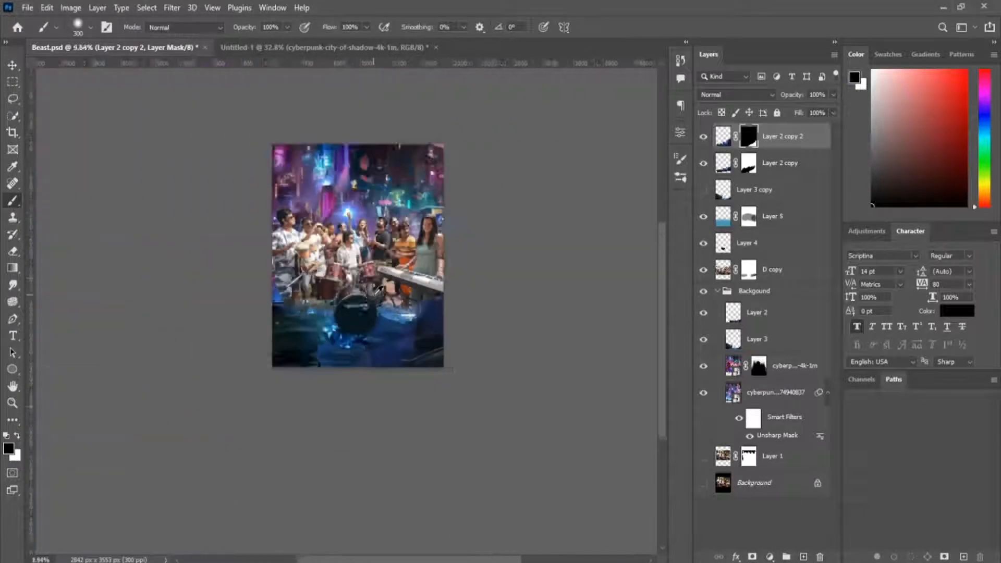
# Widen the unhidden Layer 3 copy to about 136% across the foreground and mask it off the bass drum and band.
pyautogui.scroll(7, 373, 298)
pyautogui.click(770, 192)
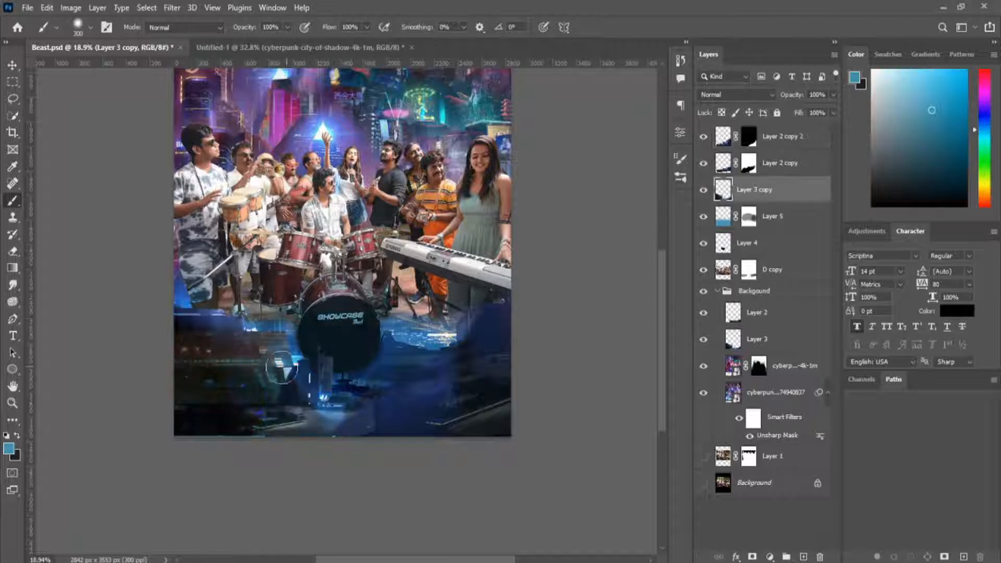
pyautogui.click(704, 191)
pyautogui.press('v')
pyautogui.moveTo(225, 377)
pyautogui.mouseDown()
pyautogui.moveTo(214, 359)
pyautogui.moveTo(237, 393)
pyautogui.moveTo(224, 391)
pyautogui.mouseUp()
pyautogui.moveTo(511, 377); pyautogui.dragTo(636, 363)
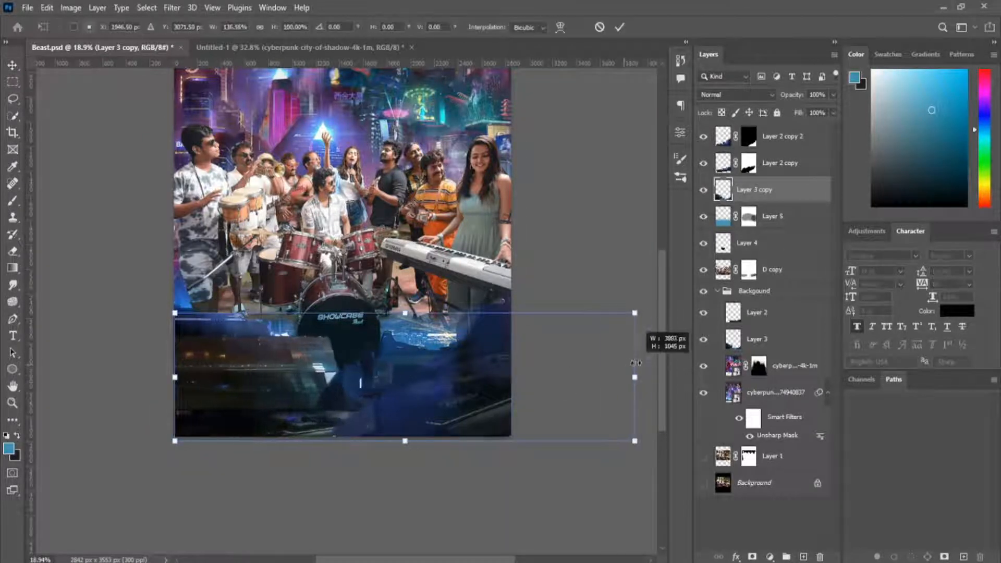
pyautogui.moveTo(376, 313); pyautogui.dragTo(376, 308)
pyautogui.click(619, 27)
pyautogui.click(752, 557)
pyautogui.press('b')
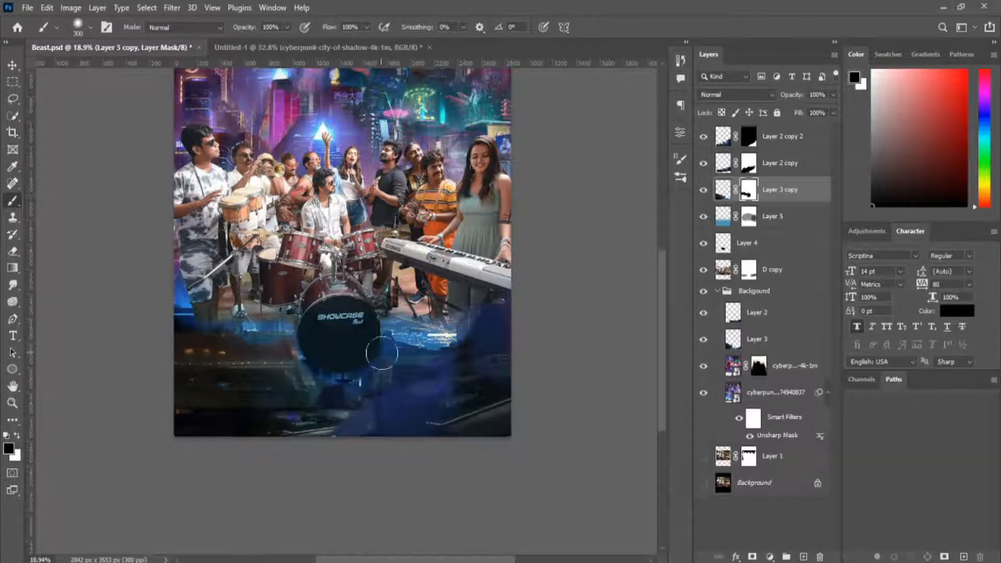
# Group the three copied city layers and clip a Hue/Saturation adjustment to the group, with negative hue, raised saturation and lowered lightness.
pyautogui.keyDown('shift'); pyautogui.click(772, 140); pyautogui.keyUp('shift')
pyautogui.hotkey('ctrl', 'g')
pyautogui.click(770, 557)
pyautogui.click(782, 431)
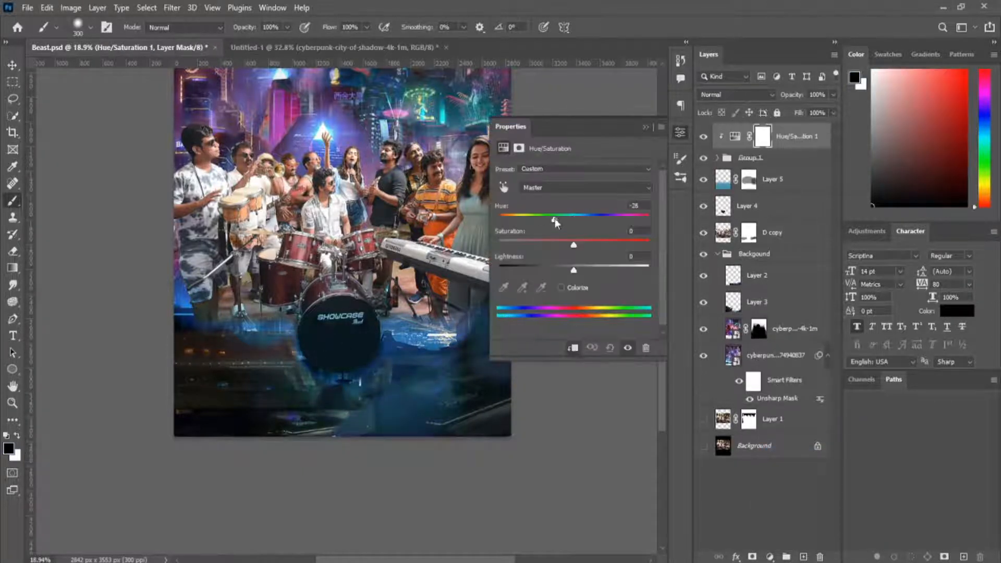
pyautogui.moveTo(555, 219); pyautogui.dragTo(562, 219)
pyautogui.moveTo(573, 269)
pyautogui.mouseDown()
pyautogui.moveTo(582, 269)
pyautogui.moveTo(564, 270)
pyautogui.mouseUp()
pyautogui.moveTo(574, 244); pyautogui.dragTo(590, 244)
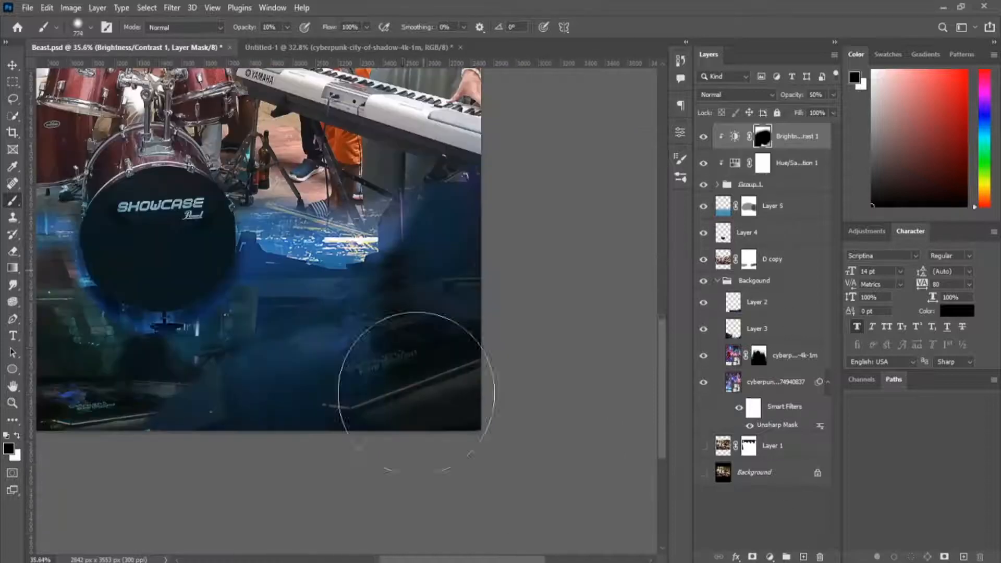
# Bring the dancing-crowd silhouettes into Beast.psd, place their layer directly below D copy behind the band, and set it to Overlay.
pyautogui.scroll(-5, 334, 250)
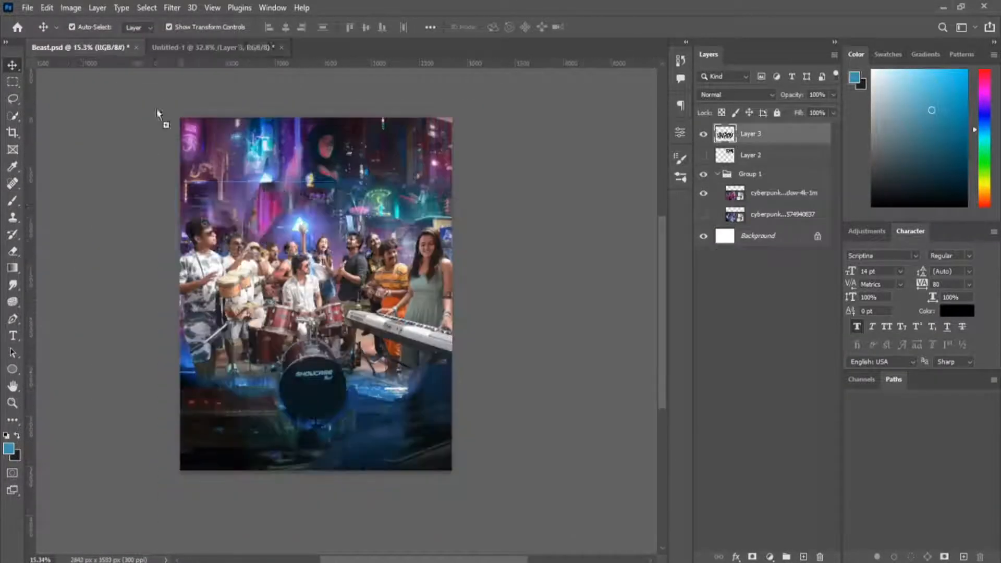
pyautogui.moveTo(321, 271); pyautogui.dragTo(267, 219)
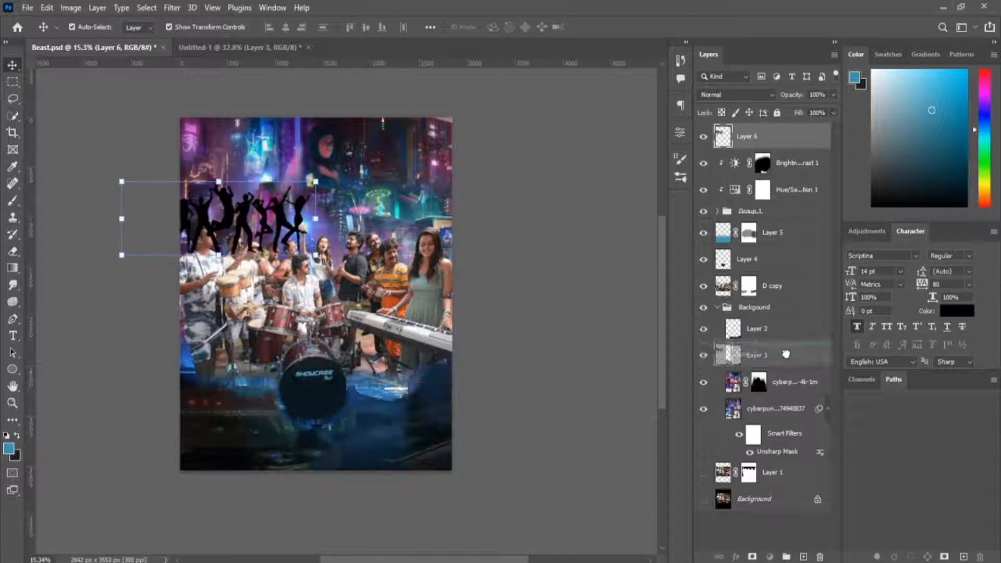
pyautogui.moveTo(786, 354); pyautogui.dragTo(785, 345)
pyautogui.click(735, 95)
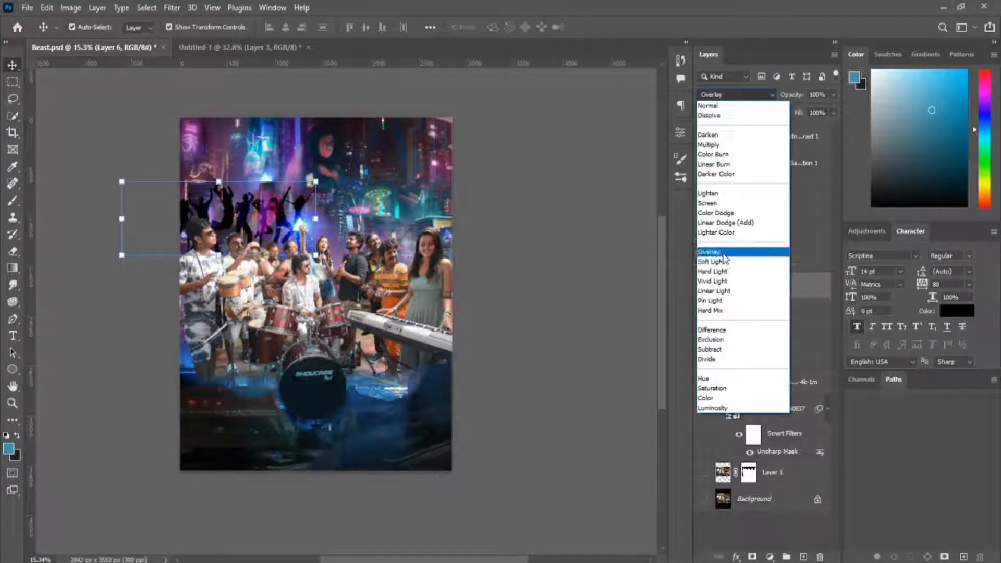
pyautogui.click(724, 254)
# Move the Layer 6 silhouettes down so the dancers stand just behind the band members beside the canvas's left edge.
pyautogui.moveTo(289, 222); pyautogui.dragTo(292, 239)
pyautogui.hotkey('ctrl', 'z')
pyautogui.click(758, 328)
pyautogui.click(749, 287)
pyautogui.scroll(6, 228, 156)
pyautogui.moveTo(263, 318); pyautogui.dragTo(270, 364)
pyautogui.scroll(-5, 151, 151)
pyautogui.click(89, 167)
pyautogui.scroll(5, 288, 250)
# Bring the second crowd silhouettes from Untitled-1 into Beast.psd and fit them across the right half behind the band.
pyautogui.click(239, 48)
pyautogui.click(704, 155)
pyautogui.moveTo(501, 232); pyautogui.dragTo(500, 276)
pyautogui.scroll(-5, 500, 277)
pyautogui.moveTo(575, 236); pyautogui.dragTo(610, 203)
pyautogui.moveTo(514, 277); pyautogui.dragTo(514, 288)
pyautogui.press('Return')
# Move Layer 7 below Layer 6 in the layer order and set its blend mode to Overlay.
pyautogui.moveTo(751, 136); pyautogui.dragTo(751, 323)
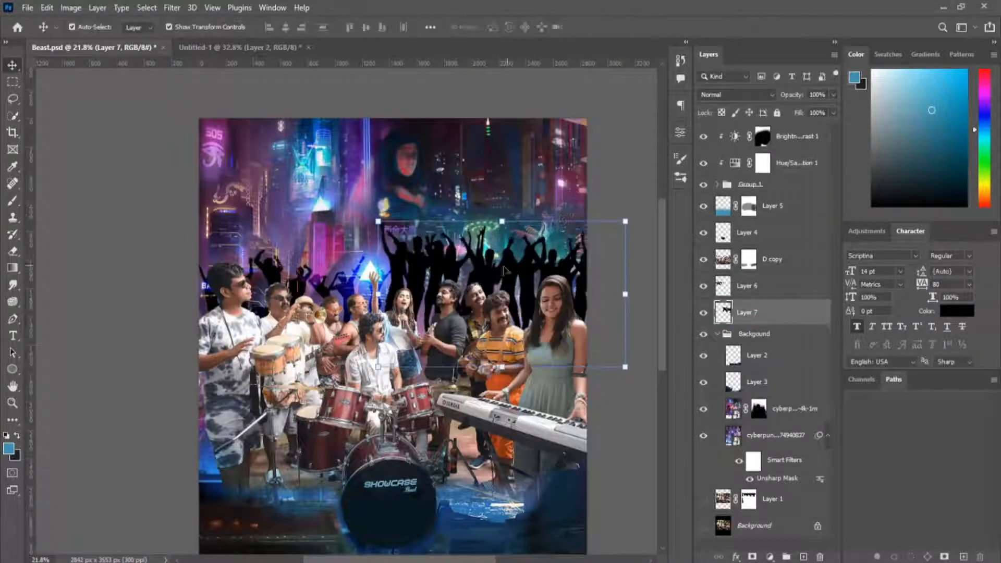
pyautogui.click(736, 95)
pyautogui.click(724, 253)
pyautogui.click(615, 192)
# Duplicate the Layer 7 silhouettes toward the middle of the crowd and scale the copy to about 64%.
pyautogui.scroll(-3, 600, 191)
pyautogui.scroll(4, 500, 172)
pyautogui.scroll(-3, 555, 206)
pyautogui.click(515, 284)
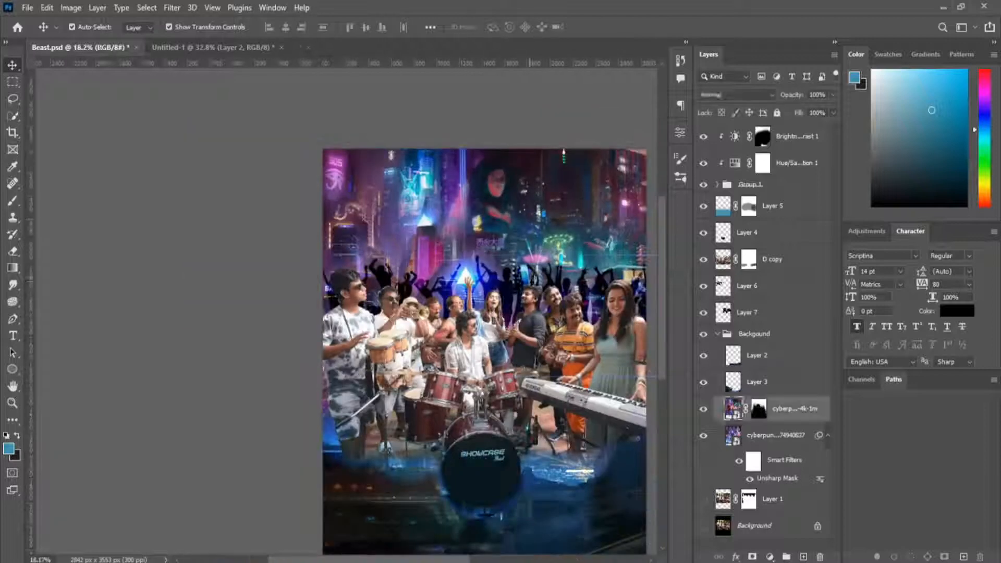
pyautogui.hotkey('ctrl', 'z')
pyautogui.keyDown('alt'); pyautogui.moveTo(515, 285); pyautogui.dragTo(450, 241); pyautogui.keyUp('alt')
pyautogui.moveTo(617, 212); pyautogui.dragTo(554, 244)
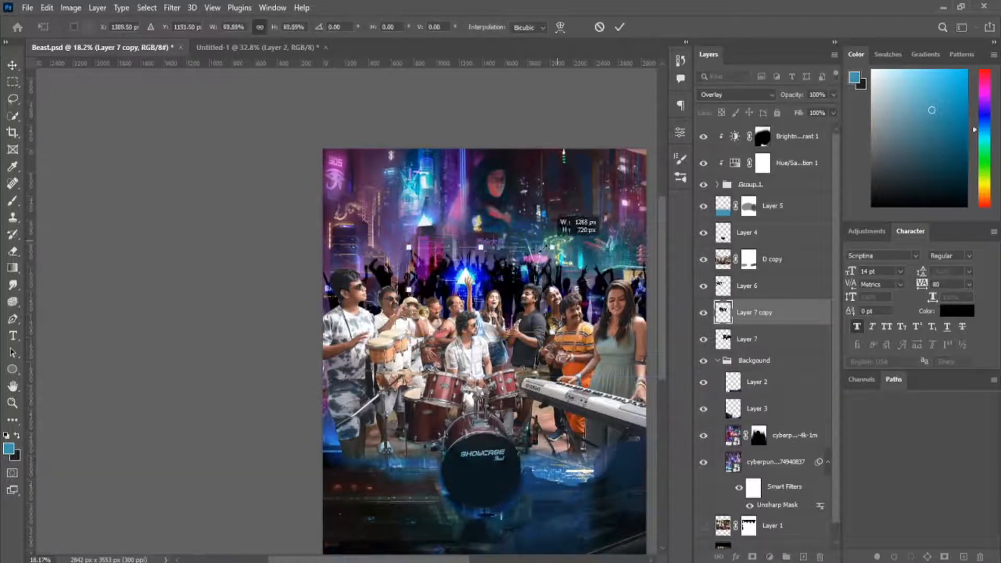
pyautogui.click(620, 27)
pyautogui.press('e')
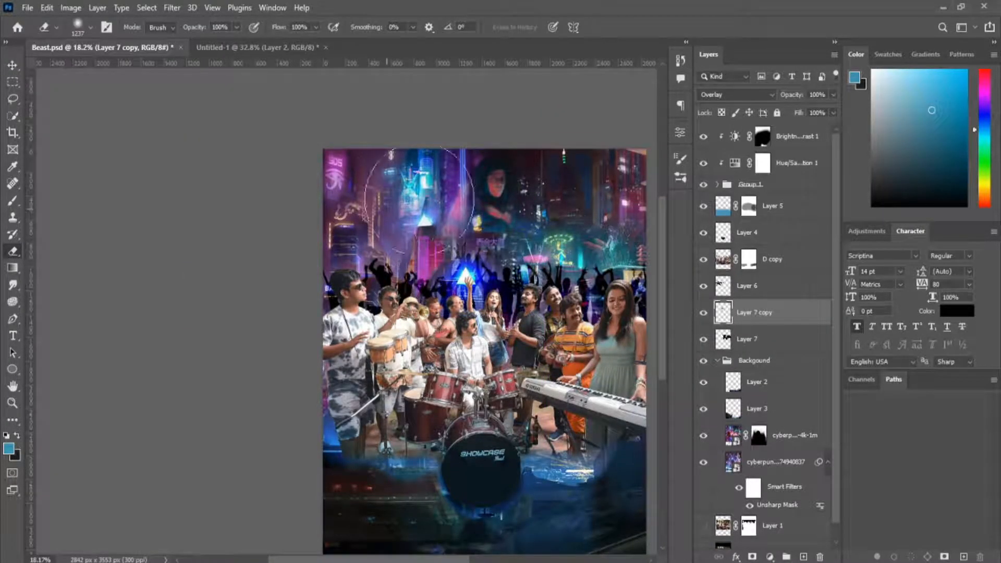
pyautogui.press('v')
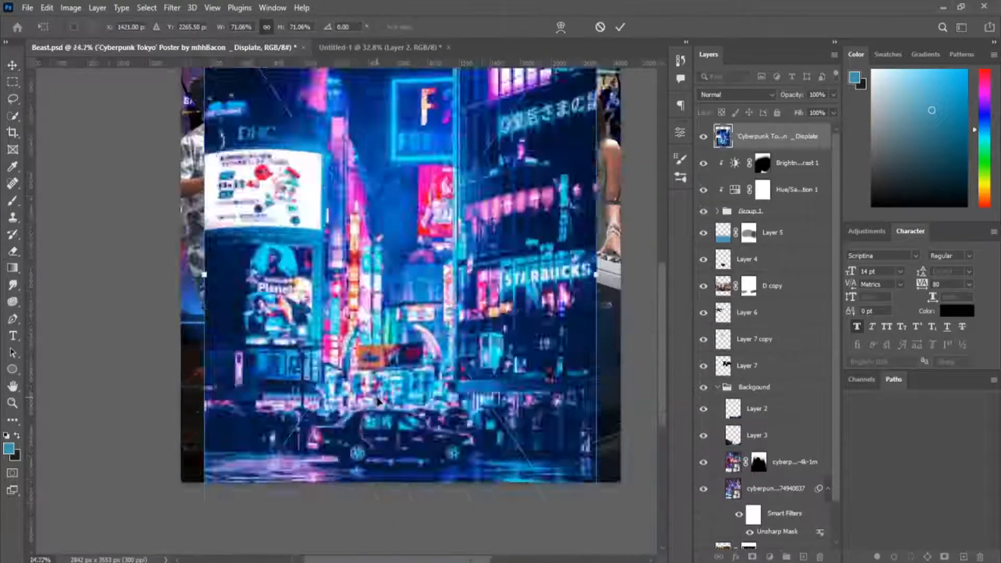
# Size and position the Cyberpunk Tokyo poster image over the canvas with its water reflections in the lower area.
pyautogui.scroll(-5, 369, 385)
pyautogui.moveTo(448, 417); pyautogui.dragTo(469, 447)
pyautogui.moveTo(383, 360); pyautogui.dragTo(383, 306)
pyautogui.click(620, 28)
# Hide the Cyberpunk Tokyo layer with a black mask and paint its water reflections back in white across the foreground.
pyautogui.keyDown('alt'); pyautogui.click(752, 557); pyautogui.keyUp('alt')
pyautogui.scroll(3, 377, 400)
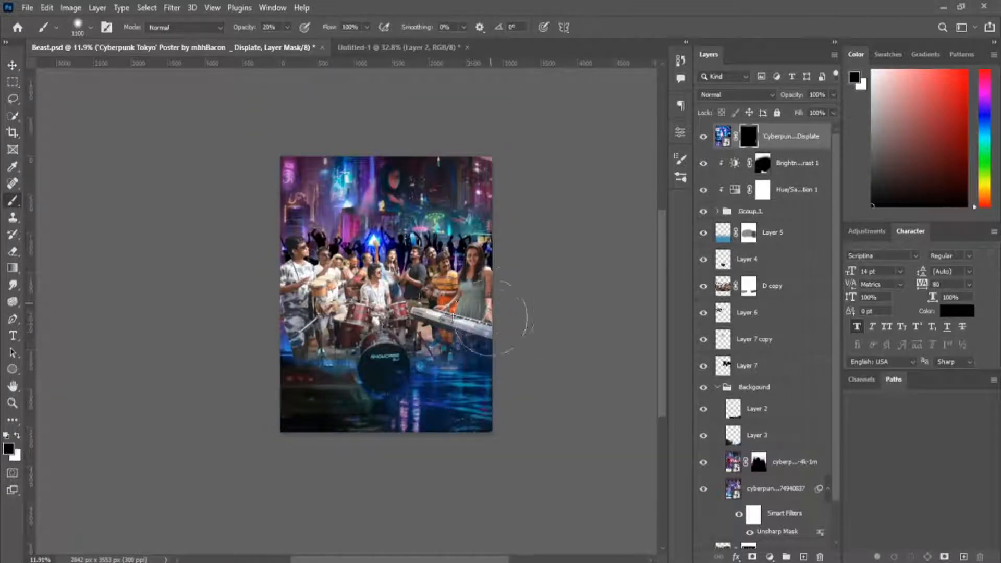
pyautogui.press('x')
pyautogui.moveTo(400, 417)
pyautogui.mouseDown()
pyautogui.moveTo(328, 427)
pyautogui.moveTo(340, 385)
pyautogui.moveTo(308, 343)
pyautogui.mouseUp()
pyautogui.press('x')
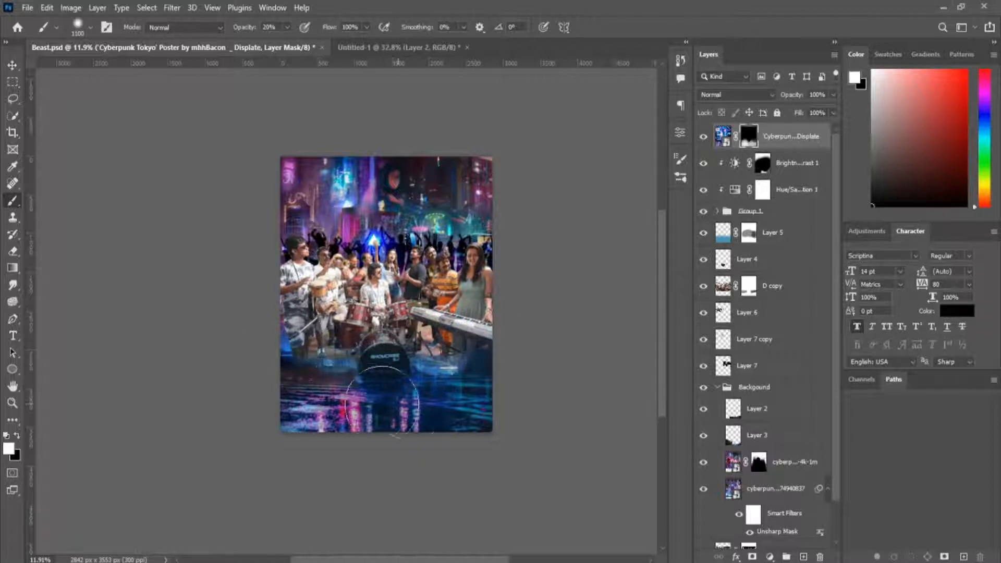
# Apply Hue/Saturation to the Cyberpunk Tokyo image with hue -12, saturation -19 and lightness -7, and save the poster.
pyautogui.scroll(3, 424, 341)
pyautogui.click(818, 133)
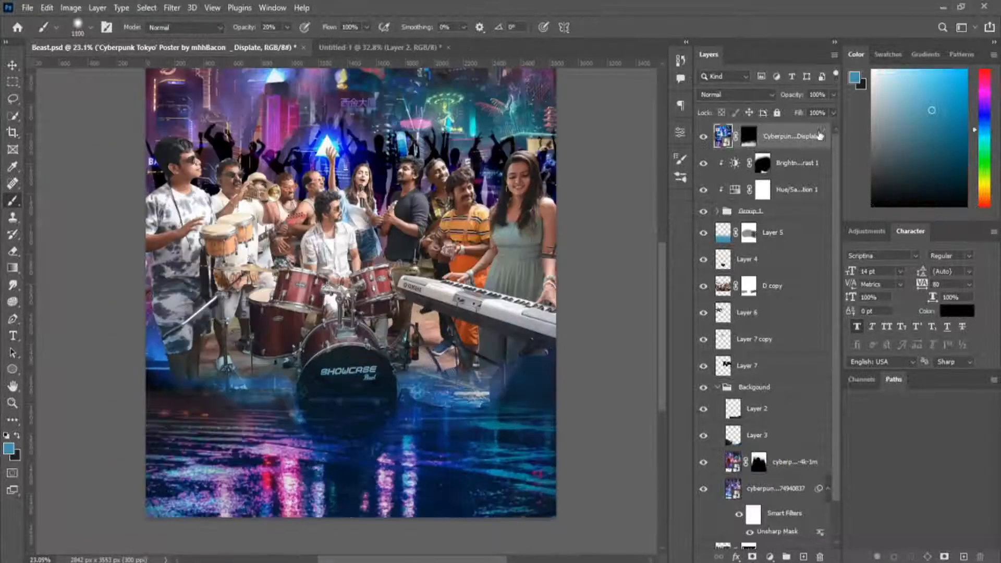
pyautogui.hotkey('ctrl', 'u')
pyautogui.moveTo(466, 189); pyautogui.dragTo(462, 253)
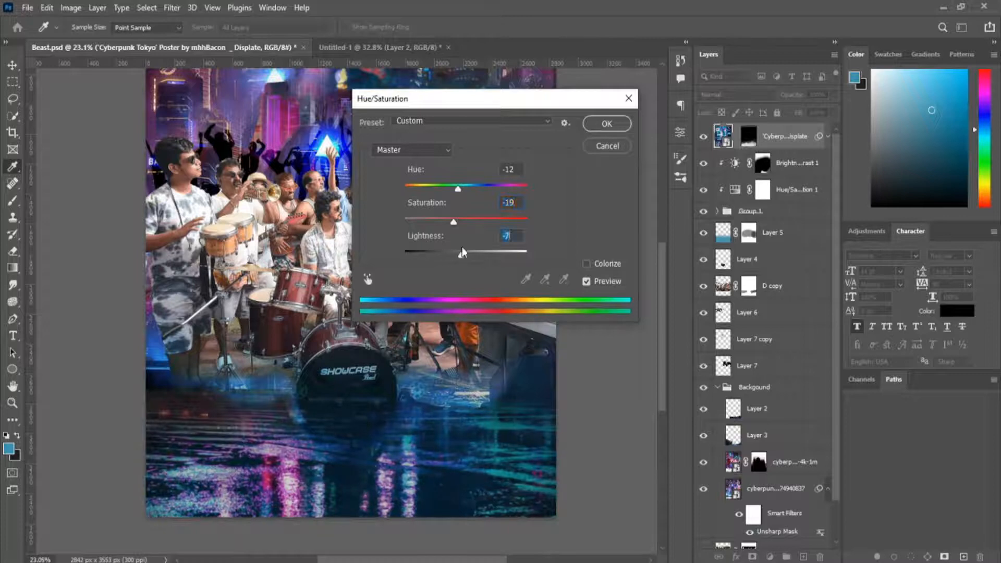
pyautogui.press('Return')
pyautogui.scroll(-5, 448, 216)
pyautogui.scroll(4, 448, 216)
pyautogui.scroll(-3, 448, 214)
pyautogui.hotkey('ctrl', 's')
# Group every layer from the Cyberpunk Tokyo image down to Layer 7 as "Clips", and collapse the city background group.
pyautogui.scroll(5, 425, 193)
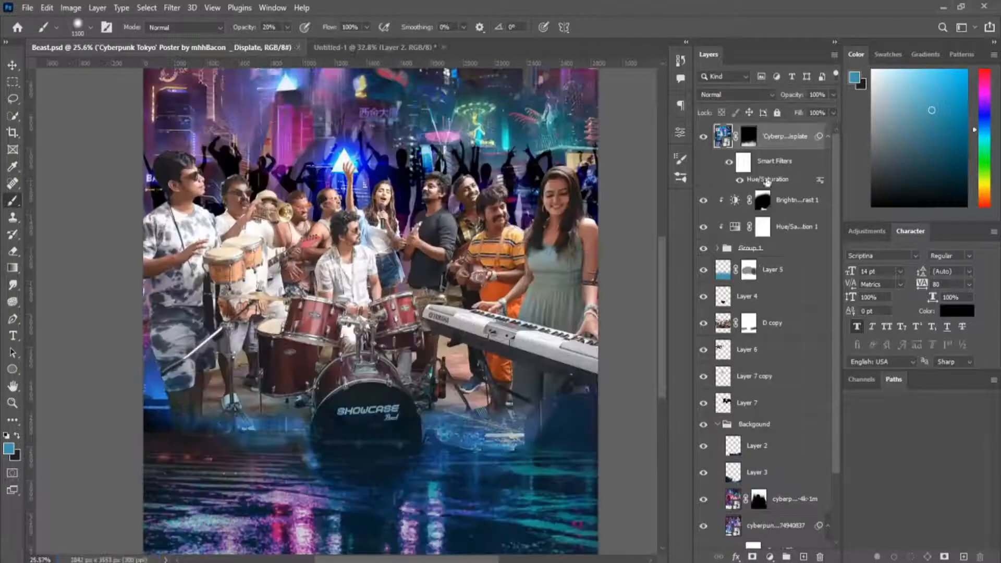
pyautogui.click(763, 401)
pyautogui.keyDown('shift'); pyautogui.click(780, 143); pyautogui.keyUp('shift')
pyautogui.hotkey('ctrl', 'g')
pyautogui.doubleClick(753, 132)
pyautogui.write('Clips')
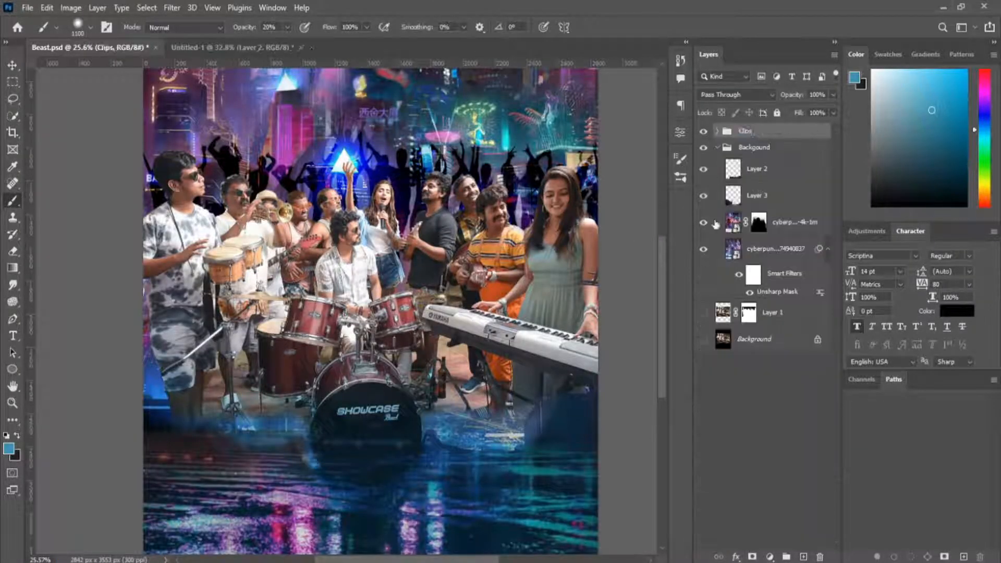
pyautogui.click(718, 148)
pyautogui.click(717, 149)
pyautogui.click(731, 148)
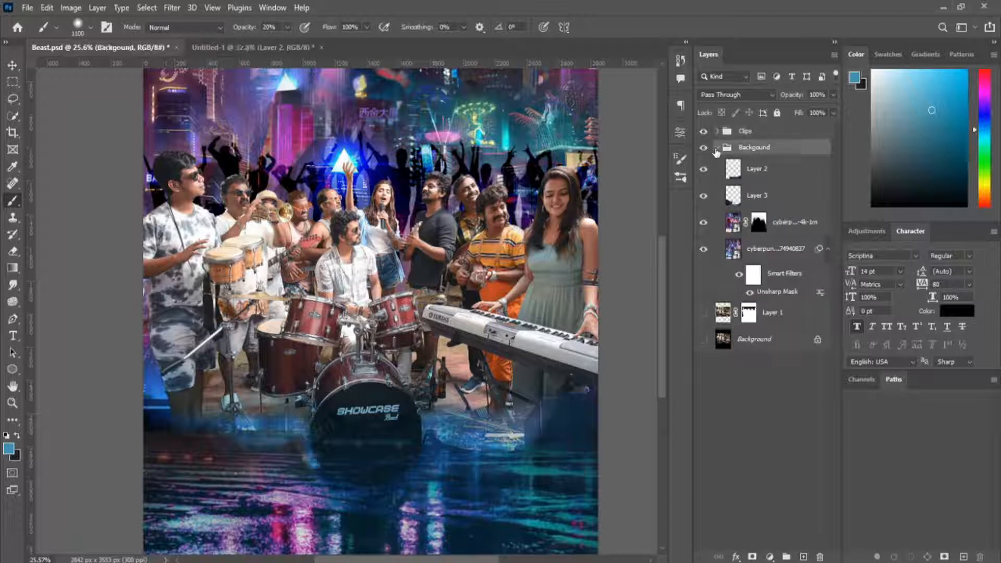
pyautogui.click(718, 148)
pyautogui.click(718, 131)
pyautogui.click(791, 340)
pyautogui.moveTo(789, 341); pyautogui.dragTo(758, 128)
pyautogui.hotkey('ctrl', 'z')
# Group the layers from Layer 4 up to the Cyberpunk Tokyo image in a new group inside Clips.
pyautogui.click(789, 314)
pyautogui.keyDown('shift'); pyautogui.click(786, 159); pyautogui.keyUp('shift')
pyautogui.hotkey('ctrl', 'g')
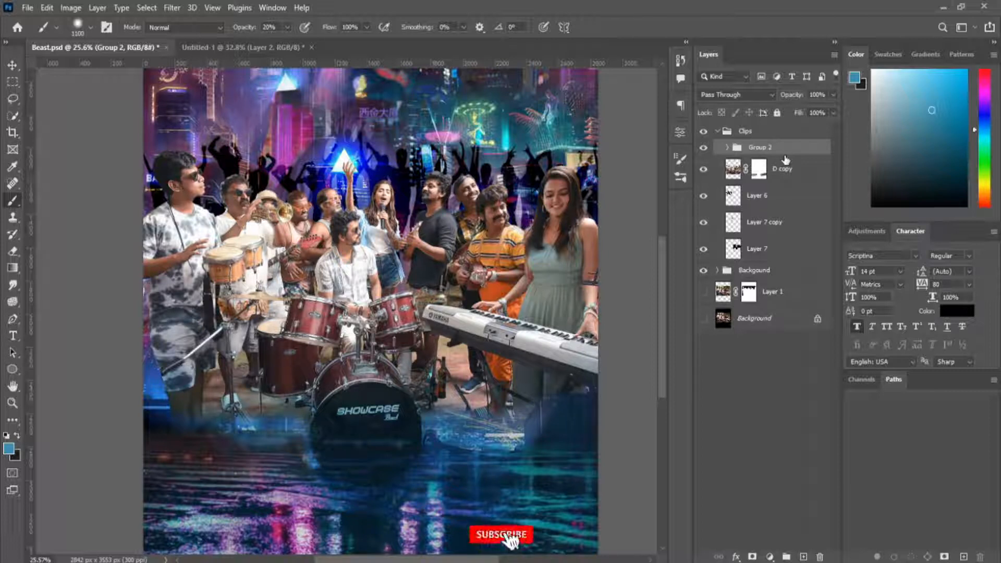
# Refine the Cyberpunk Tokyo layer's mask in white and black around the drums and the foreground beside them.
pyautogui.scroll(-4, 485, 250)
pyautogui.scroll(4, 485, 250)
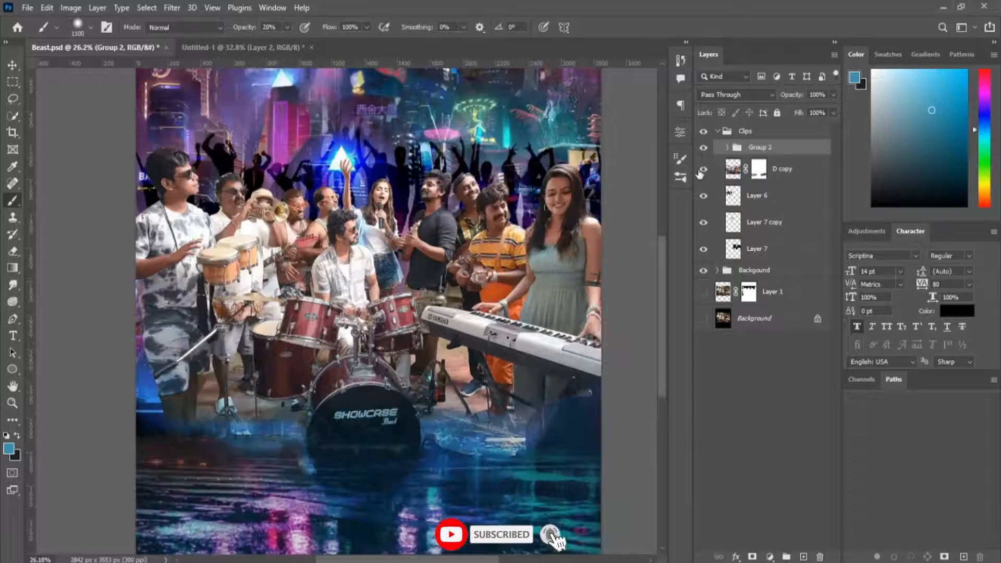
pyautogui.scroll(-4, 506, 248)
pyautogui.scroll(6, 490, 261)
pyautogui.scroll(-3, 469, 261)
pyautogui.click(727, 148)
pyautogui.click(769, 169)
pyautogui.press('0')
pyautogui.press('x')
pyautogui.moveTo(318, 344); pyautogui.dragTo(266, 370)
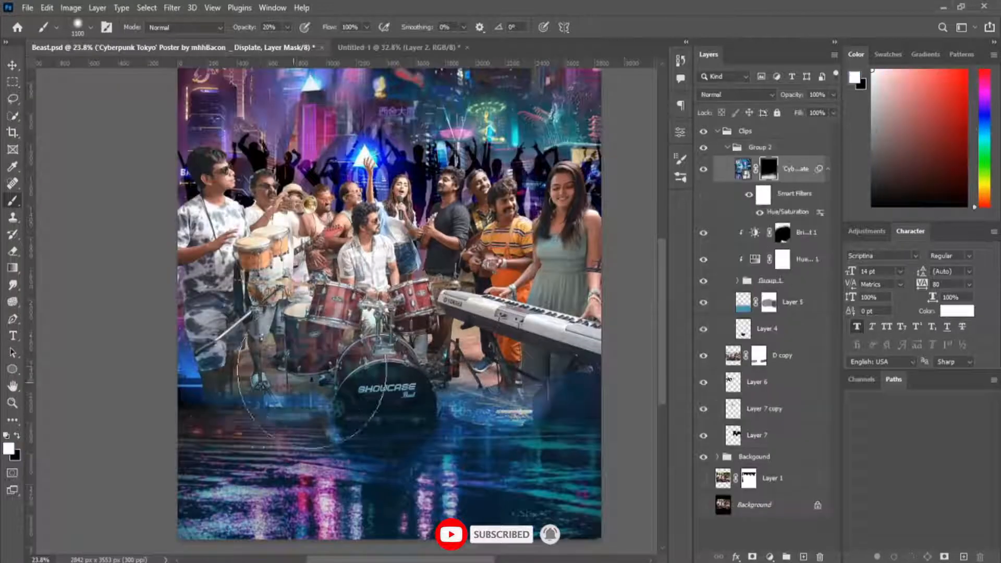
pyautogui.press('x')
pyautogui.moveTo(297, 313); pyautogui.dragTo(329, 287)
pyautogui.moveTo(313, 347); pyautogui.dragTo(251, 357)
pyautogui.press('x')
# Reveal more water reflections below the keyboard, and mask the Cyberpunk Tokyo street scene off the keyboard, bass drum and band.
pyautogui.moveTo(548, 417); pyautogui.dragTo(503, 412)
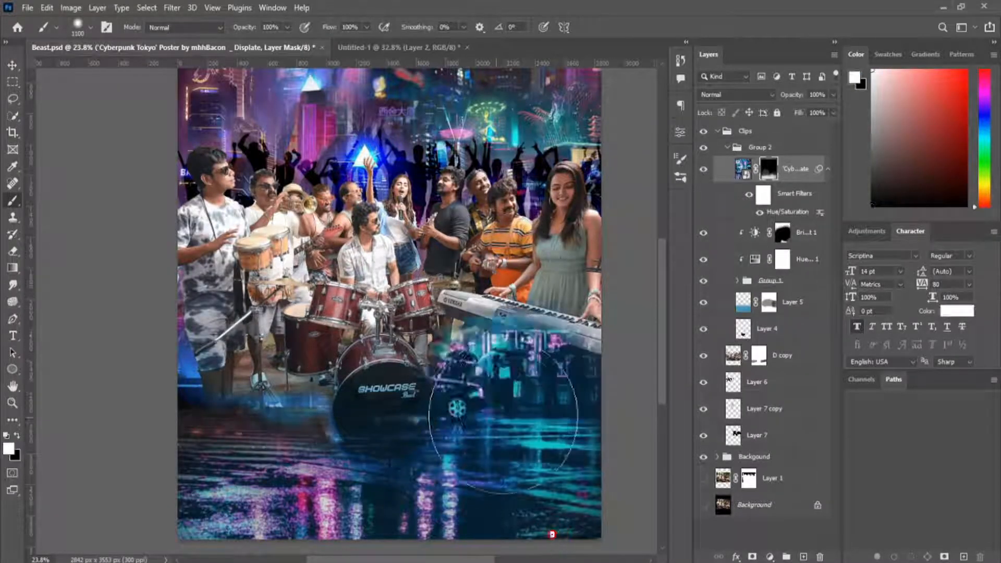
pyautogui.press('x')
pyautogui.moveTo(472, 378); pyautogui.dragTo(396, 355)
pyautogui.moveTo(548, 285); pyautogui.dragTo(443, 284)
pyautogui.moveTo(470, 376); pyautogui.dragTo(439, 382)
pyautogui.moveTo(465, 344)
pyautogui.mouseDown()
pyautogui.moveTo(606, 333)
pyautogui.moveTo(469, 326)
pyautogui.moveTo(438, 365)
pyautogui.mouseUp()
pyautogui.moveTo(365, 354); pyautogui.dragTo(499, 297)
# Alternate white and black strokes on the Cyberpunk Tokyo mask to blend the waterline left of the bass drum.
pyautogui.press('x')
pyautogui.moveTo(350, 271)
pyautogui.mouseDown()
pyautogui.moveTo(237, 290)
pyautogui.moveTo(316, 360)
pyautogui.mouseUp()
pyautogui.press('x')
pyautogui.moveTo(261, 266); pyautogui.dragTo(342, 276)
pyautogui.press('x')
pyautogui.moveTo(355, 313); pyautogui.dragTo(308, 319)
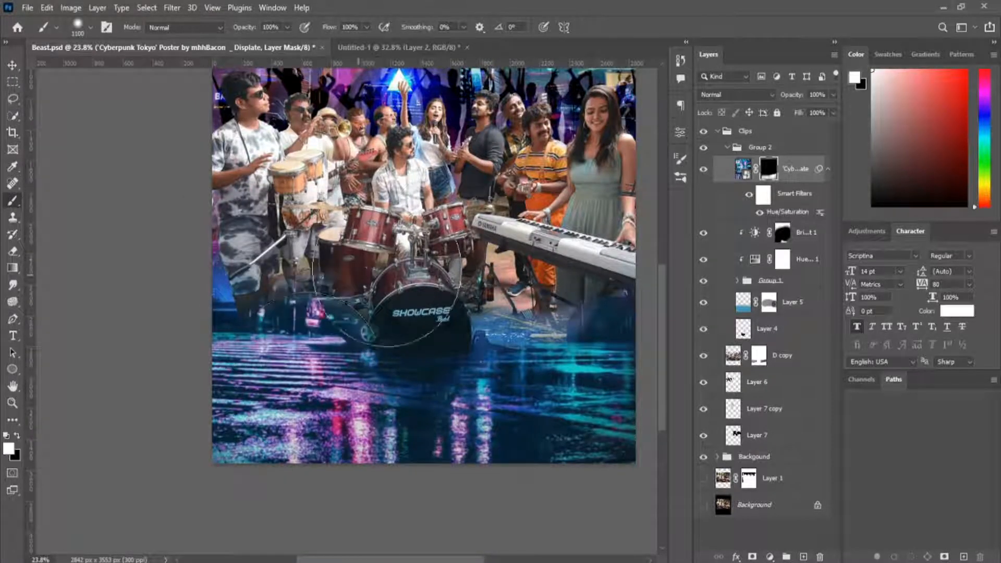
pyautogui.press('x')
pyautogui.moveTo(354, 292); pyautogui.dragTo(237, 296)
pyautogui.hotkey('ctrl', 'z')
pyautogui.hotkey('ctrl', 'z')
pyautogui.hotkey('ctrl', 'z')
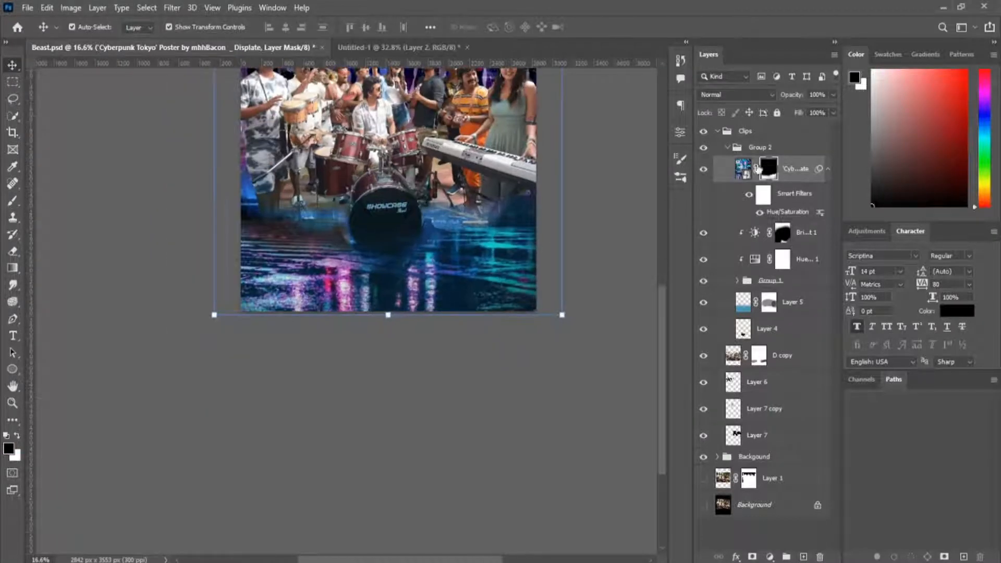
pyautogui.doubleClick(820, 213)
pyautogui.press('Escape')
pyautogui.doubleClick(821, 225)
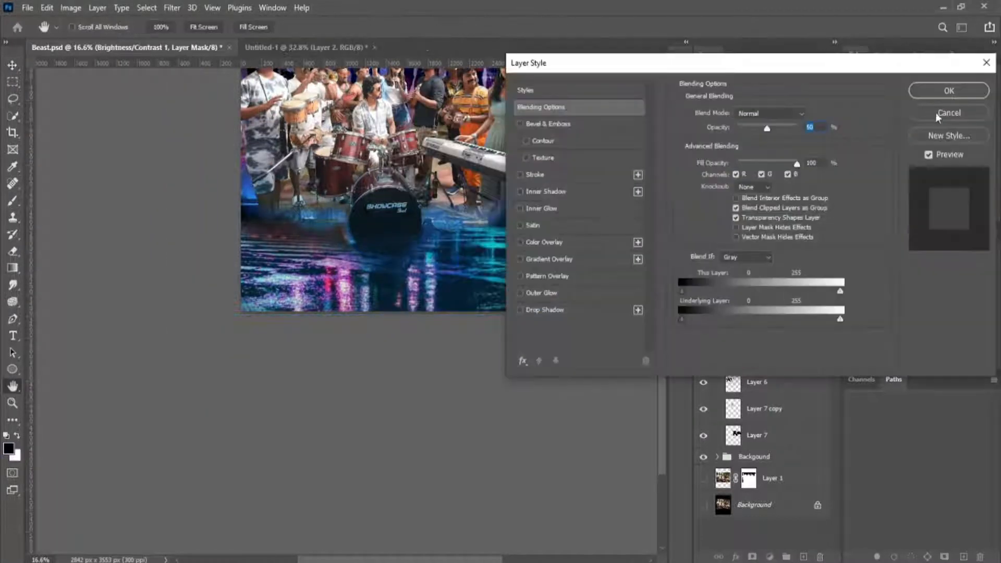
pyautogui.click(943, 113)
# Lower the lightness in the Cyberpunk Tokyo layer's Hue/Saturation smart filter and save the poster.
pyautogui.doubleClick(787, 213)
pyautogui.moveTo(462, 255); pyautogui.dragTo(449, 254)
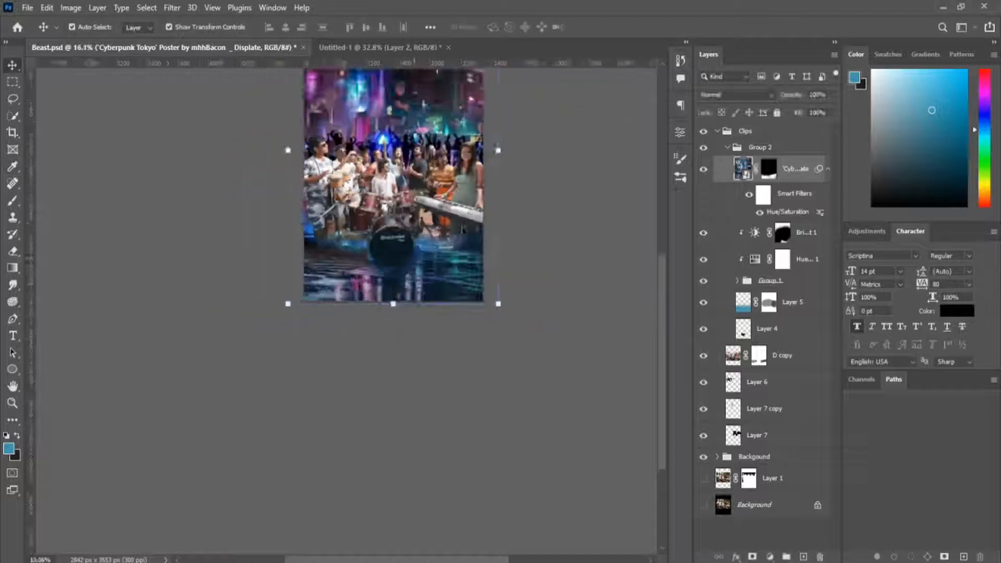
pyautogui.scroll(3, 437, 220)
pyautogui.scroll(-1, 430, 289)
pyautogui.hotkey('ctrl', 's')
# Clip a Hue/Saturation adjustment to D copy, with Colorize on, hue about 207 and saturation 31.
pyautogui.click(728, 148)
pyautogui.click(795, 173)
pyautogui.click(771, 557)
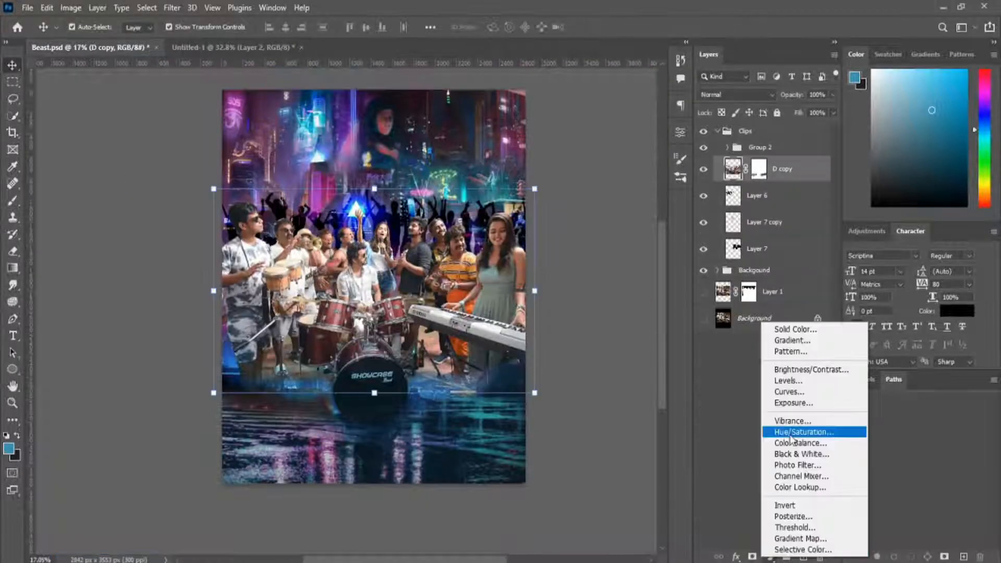
pyautogui.click(784, 432)
pyautogui.click(562, 287)
pyautogui.hotkey('ctrl', 'alt', 'g')
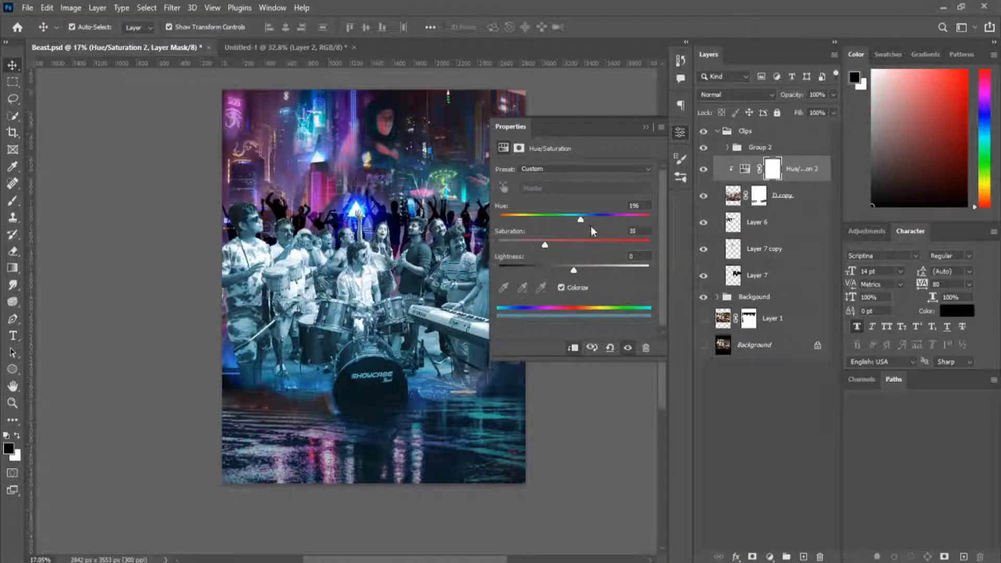
pyautogui.moveTo(581, 219)
pyautogui.mouseDown()
pyautogui.moveTo(507, 223)
pyautogui.moveTo(587, 219)
pyautogui.mouseUp()
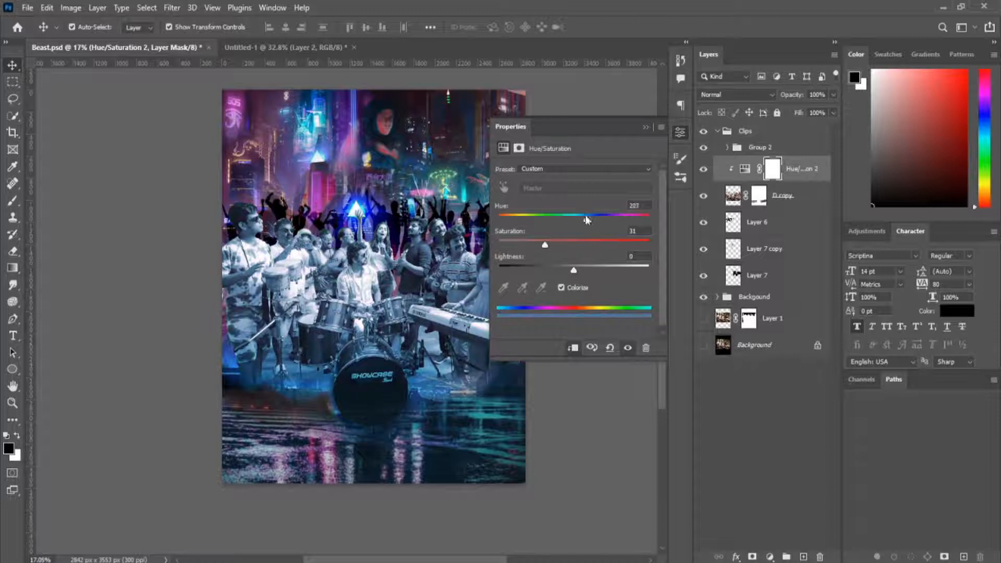
# Set the opacity of the band's Hue/Saturation adjustment to 50%.
pyautogui.click(646, 128)
pyautogui.click(817, 95)
pyautogui.write('50')
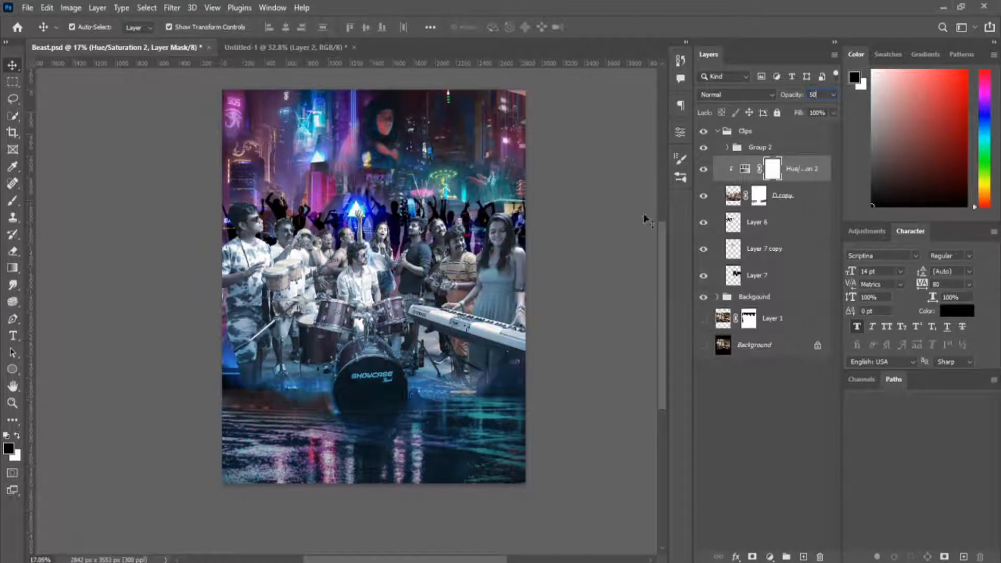
pyautogui.press('Return')
# Retune the band's Hue/Saturation adjustment with Colorize on, hue 224 and saturation about 68.
pyautogui.doubleClick(745, 169)
pyautogui.moveTo(574, 220); pyautogui.dragTo(512, 220)
pyautogui.moveTo(574, 245); pyautogui.dragTo(568, 243)
pyautogui.moveTo(512, 220); pyautogui.dragTo(649, 211)
pyautogui.moveTo(641, 242); pyautogui.dragTo(644, 250)
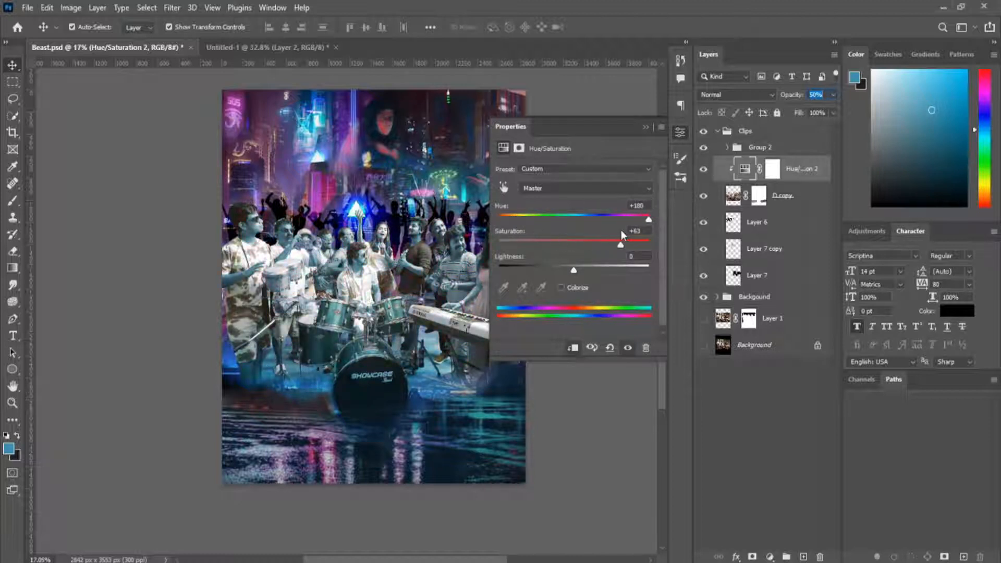
pyautogui.click(562, 288)
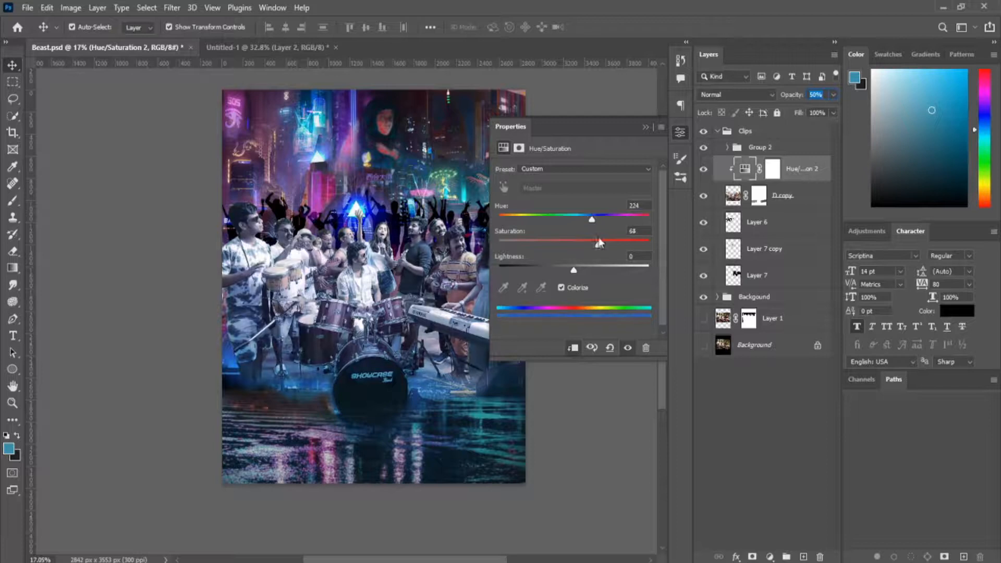
pyautogui.click(647, 127)
# Invert the Hue/Saturation mask to black and paint the blue tint in with white at 63% brush opacity over the drums and floor.
pyautogui.click(773, 169)
pyautogui.hotkey('ctrl', 'i')
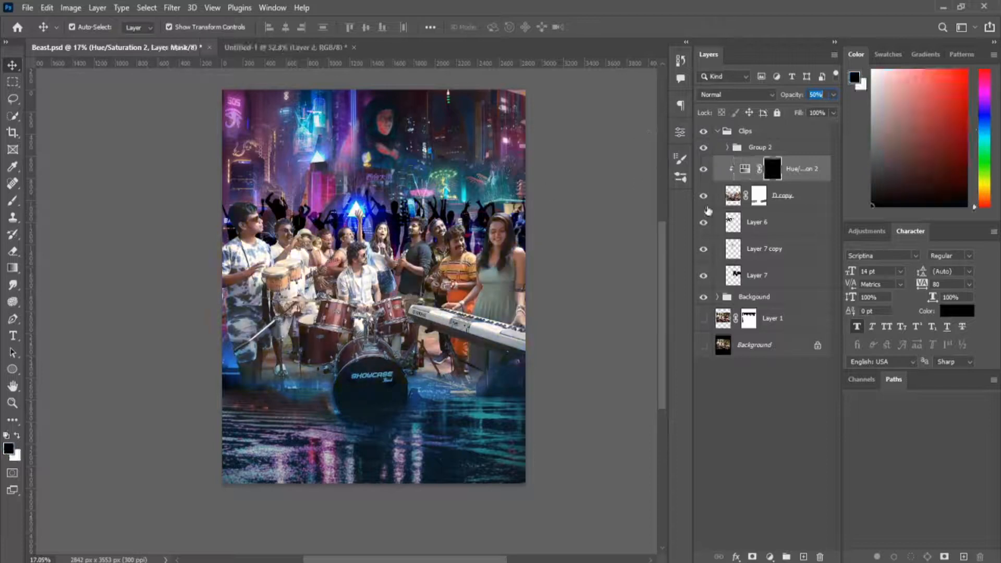
pyautogui.keyDown('ctrl'); pyautogui.click(636, 236); pyautogui.keyUp('ctrl')
pyautogui.scroll(4, 470, 407)
pyautogui.click(773, 169)
pyautogui.press('b')
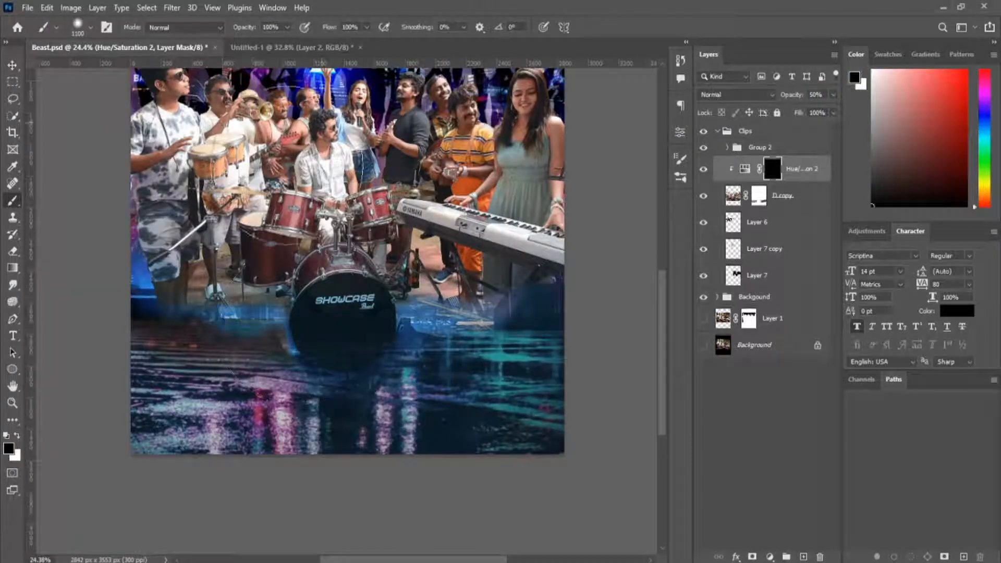
pyautogui.press('x')
pyautogui.click(248, 302)
pyautogui.moveTo(287, 28); pyautogui.dragTo(316, 46)
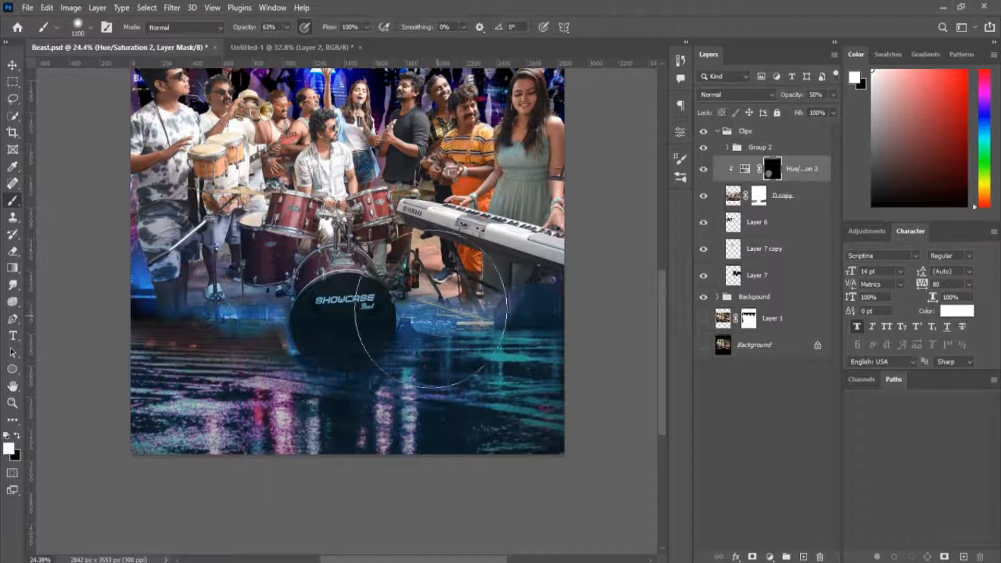
pyautogui.moveTo(433, 296)
pyautogui.mouseDown()
pyautogui.moveTo(306, 301)
pyautogui.moveTo(151, 302)
pyautogui.moveTo(126, 175)
pyautogui.mouseUp()
# Paint the blue tint onto the band members' upper bodies on the Hue/Saturation mask.
pyautogui.scroll(3, 172, 199)
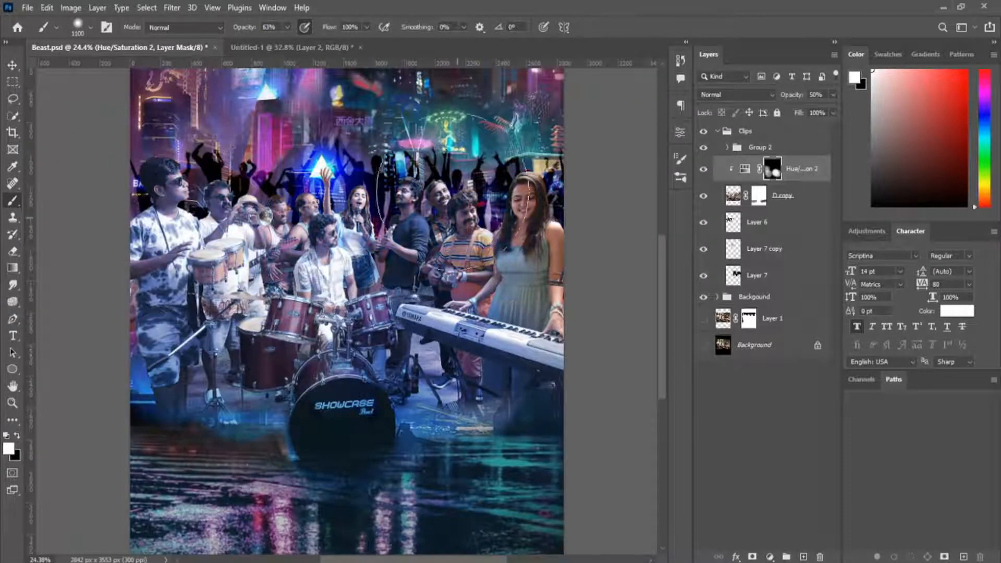
pyautogui.moveTo(217, 260); pyautogui.dragTo(359, 251)
pyautogui.press('x')
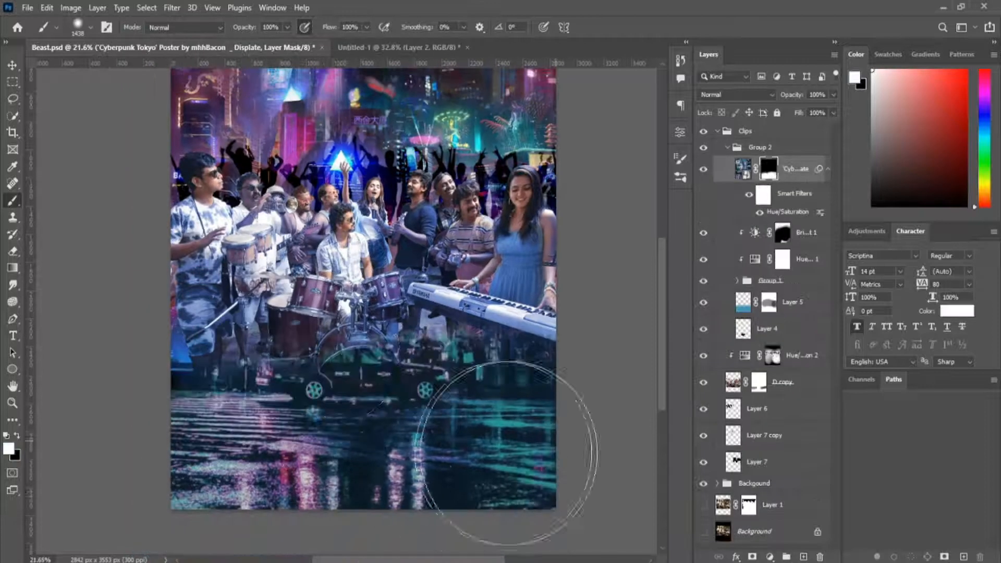
# Invert the mask of the Levels adjustment clipped to the Cyberpunk Tokyo layer and paint the darkening across the water and canvas edges.
pyautogui.click(646, 127)
pyautogui.hotkey('ctrl', 'i')
pyautogui.moveTo(422, 403); pyautogui.dragTo(414, 302)
pyautogui.press('x')
pyautogui.scroll(-2, 414, 302)
pyautogui.moveTo(271, 334); pyautogui.dragTo(521, 322)
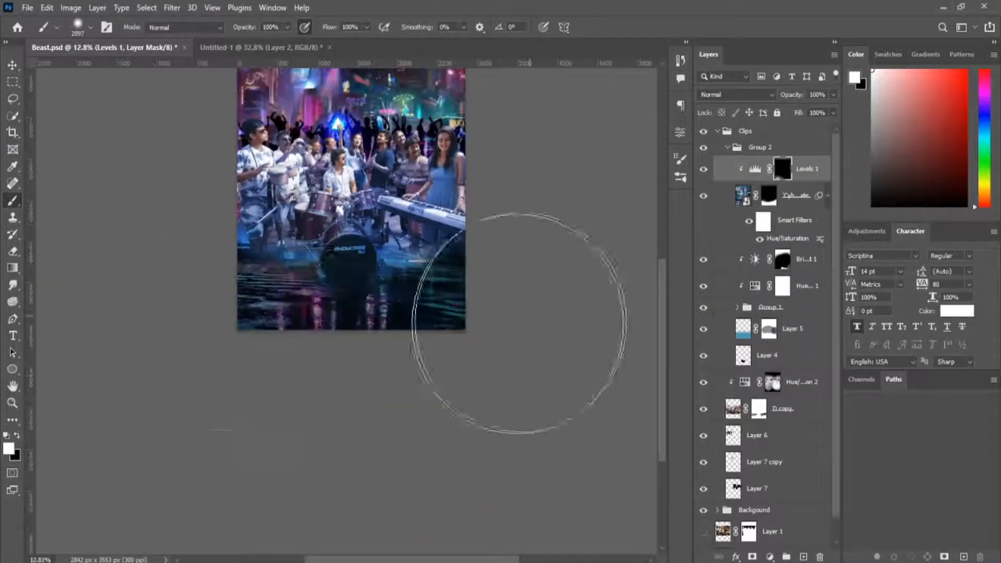
pyautogui.press('x')
pyautogui.moveTo(279, 313); pyautogui.dragTo(428, 286)
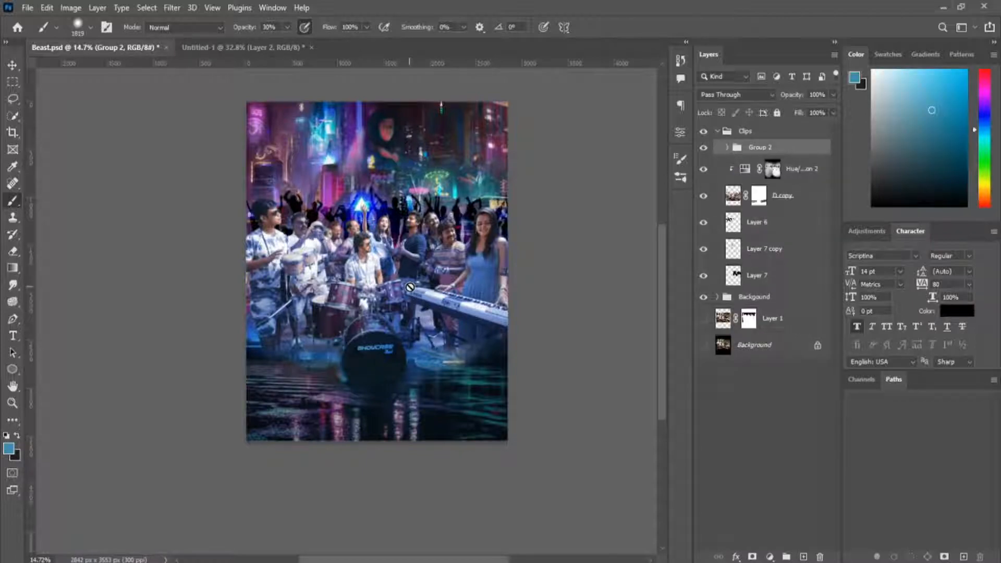
# Choose the Smudge tool on the D copy layer and examine the band members' faces and the overall composite.
pyautogui.scroll(20, 412, 229)
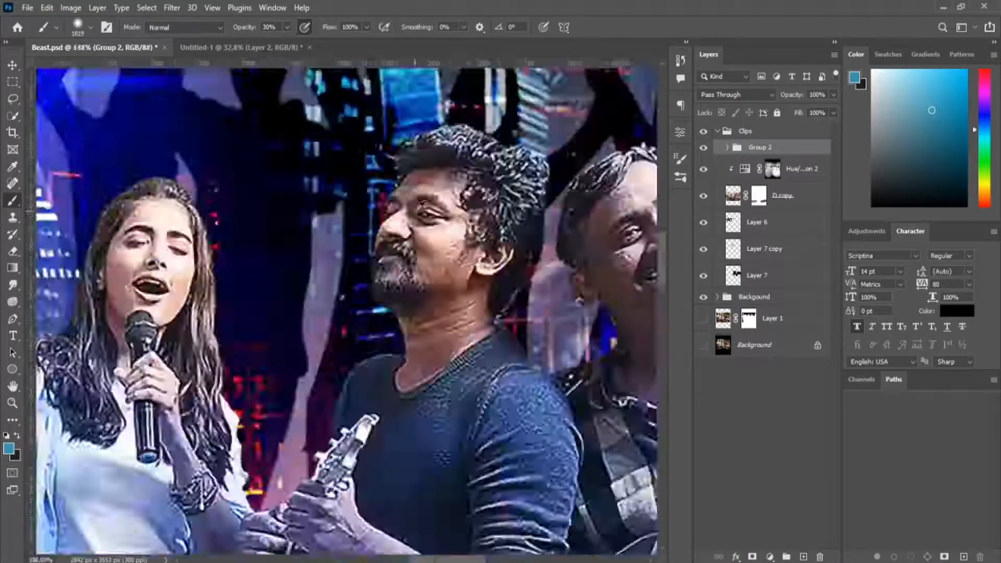
pyautogui.click(13, 286)
pyautogui.click(733, 195)
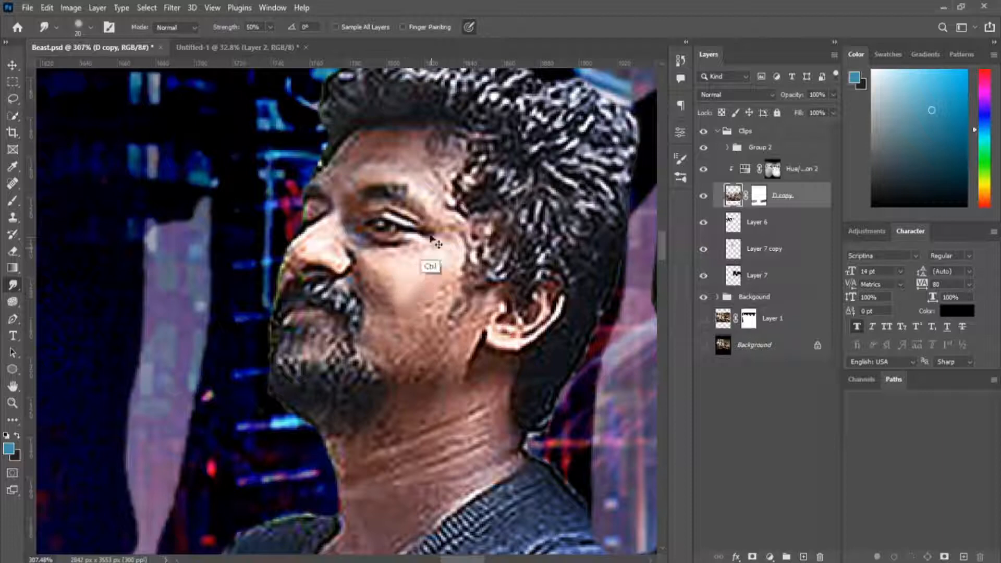
pyautogui.scroll(-20, 406, 292)
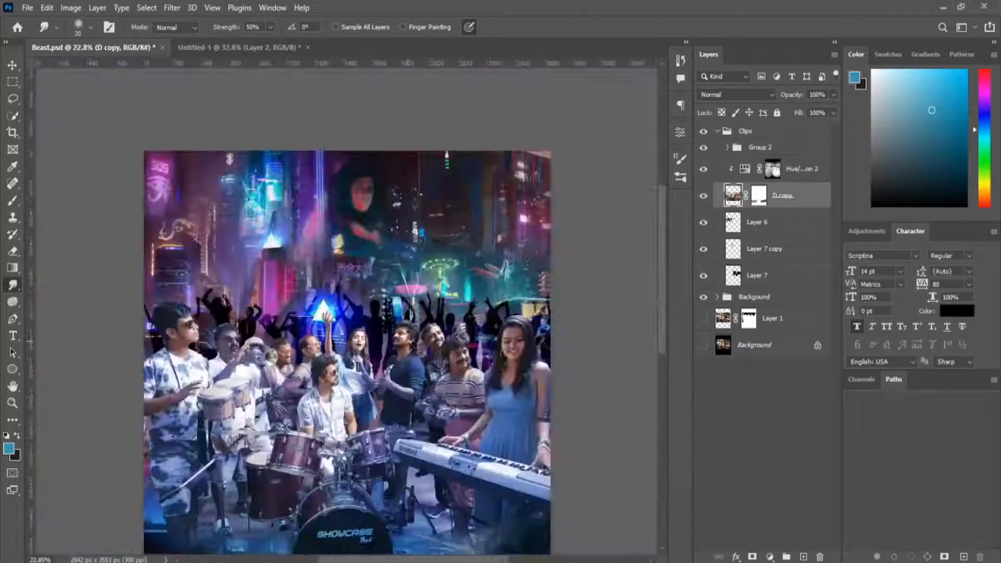
pyautogui.scroll(10, 412, 348)
pyautogui.scroll(-10, 406, 333)
pyautogui.scroll(14, 100, 256)
pyautogui.scroll(-15, 100, 256)
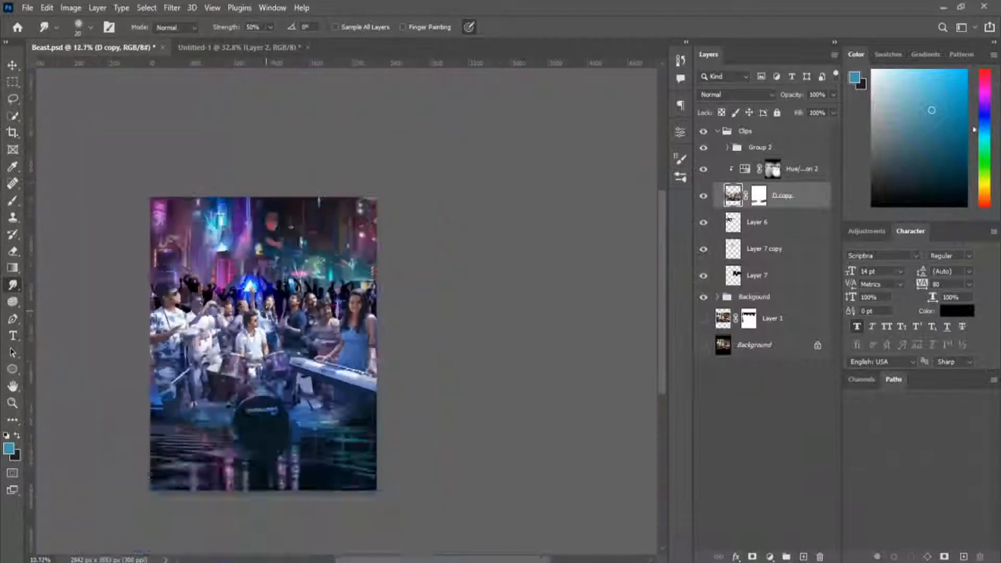
pyautogui.scroll(2, 323, 313)
# Add a Hue/Saturation adjustment above Layer 2 in the Background group and shift the city and water toward blue.
pyautogui.click(717, 297)
pyautogui.click(757, 318)
pyautogui.click(770, 557)
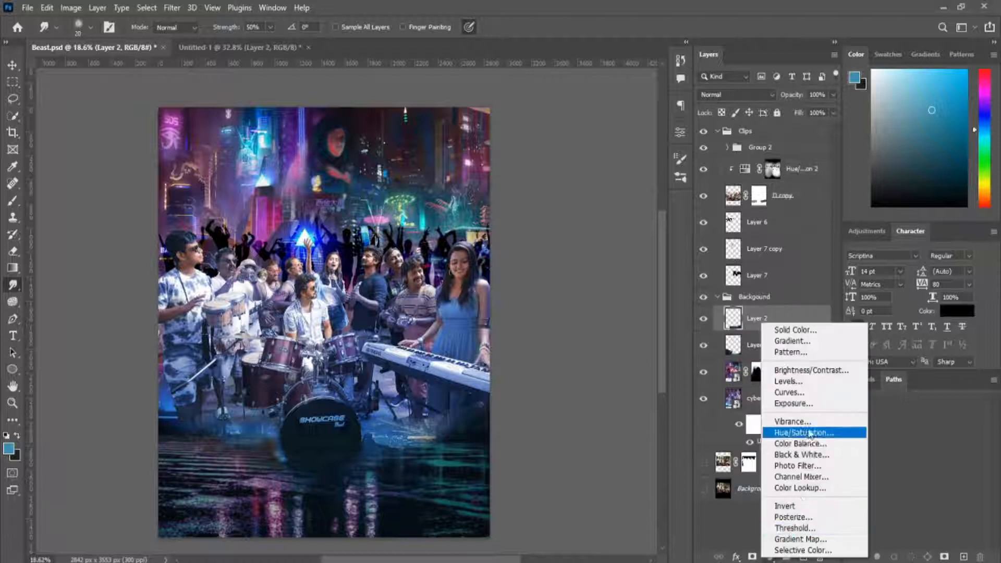
pyautogui.click(816, 431)
pyautogui.moveTo(574, 219); pyautogui.dragTo(599, 241)
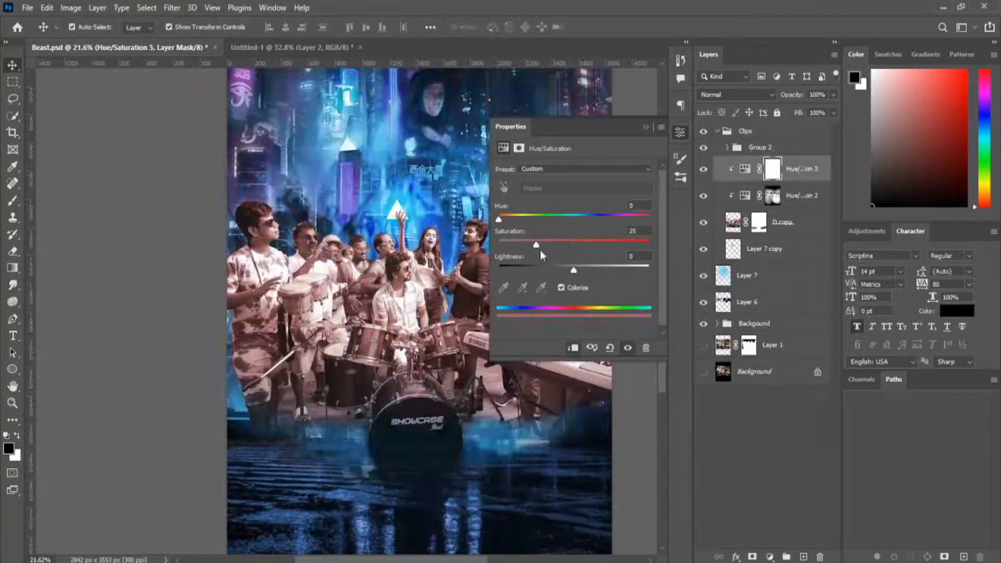
# Set a blue hue and slightly raised lightness on the colorized Hue/Saturation adjustment clipped to D copy, then compare its effect.
pyautogui.moveTo(499, 219); pyautogui.dragTo(590, 219)
pyautogui.moveTo(574, 270); pyautogui.dragTo(593, 243)
pyautogui.moveTo(591, 270); pyautogui.dragTo(577, 269)
pyautogui.click(646, 127)
pyautogui.click(704, 170)
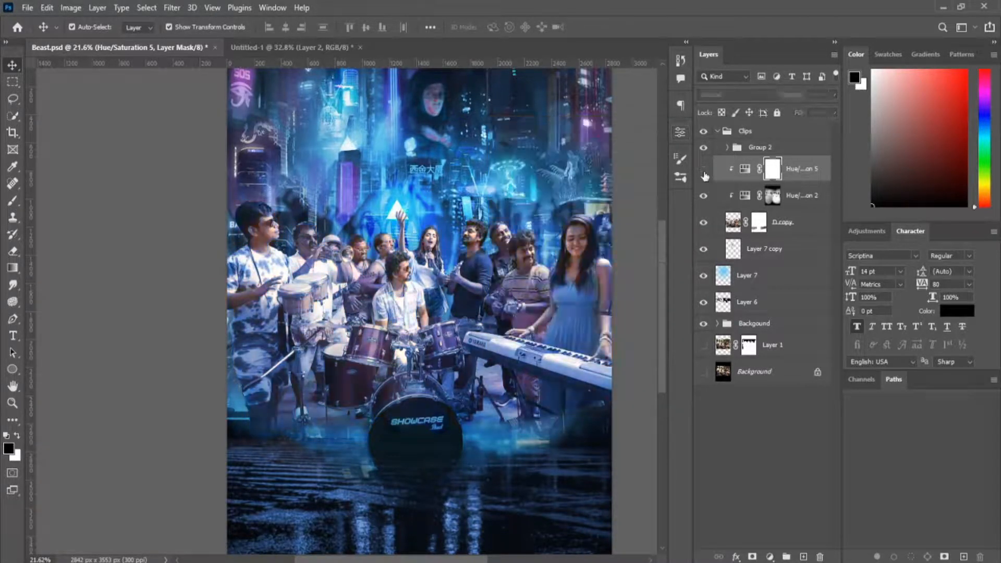
pyautogui.click(705, 170)
# Invert the new Hue/Saturation mask to black, load D copy's outline as a selection and prepare a white Chalk 44 pixels brush at 100% opacity.
pyautogui.hotkey('ctrl', 'i')
pyautogui.keyDown('ctrl'); pyautogui.click(734, 223); pyautogui.keyUp('ctrl')
pyautogui.scroll(10, 257, 210)
pyautogui.press('b')
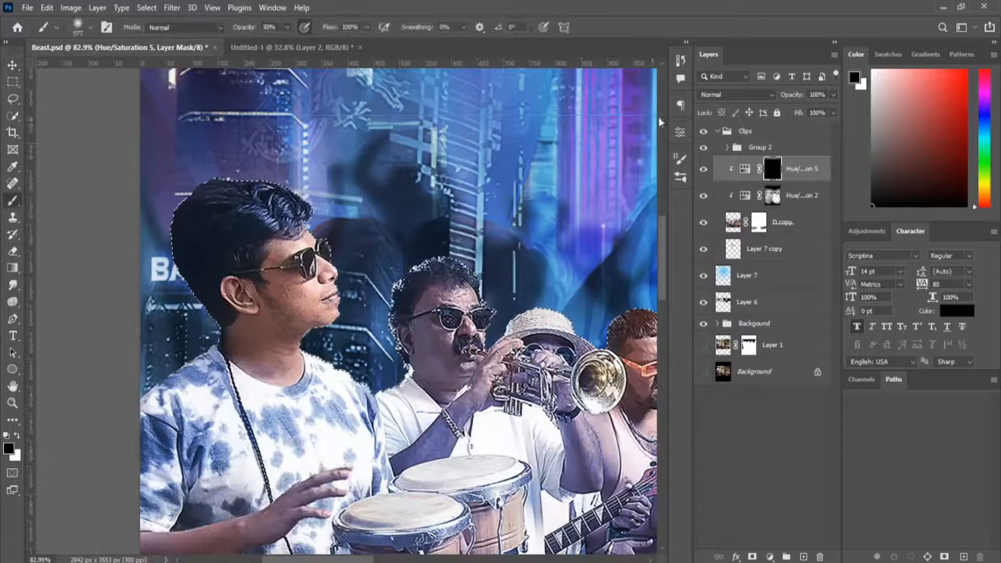
pyautogui.click(681, 178)
pyautogui.click(539, 261)
pyautogui.click(680, 177)
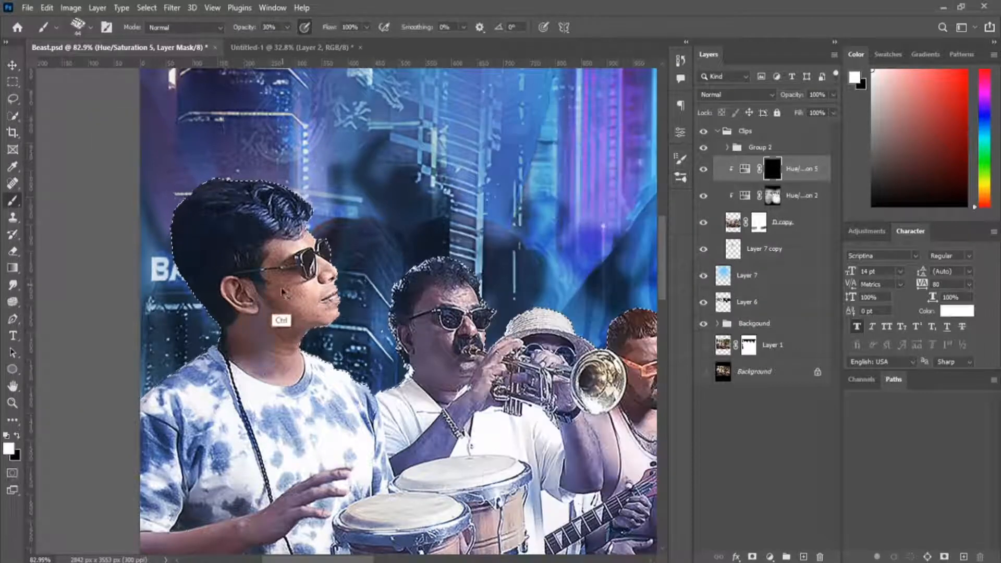
pyautogui.press('0')
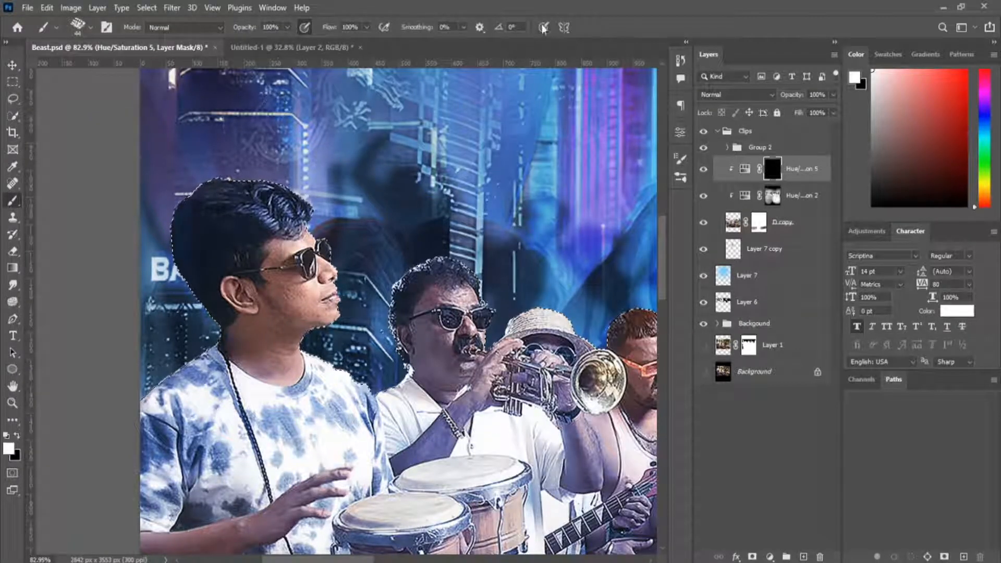
# Paint blue rim highlights on the Hue/Saturation mask along the percussionist, the horn players and the singers behind the drummer.
pyautogui.moveTo(313, 335)
pyautogui.mouseDown()
pyautogui.moveTo(340, 179)
pyautogui.moveTo(182, 237)
pyautogui.mouseUp()
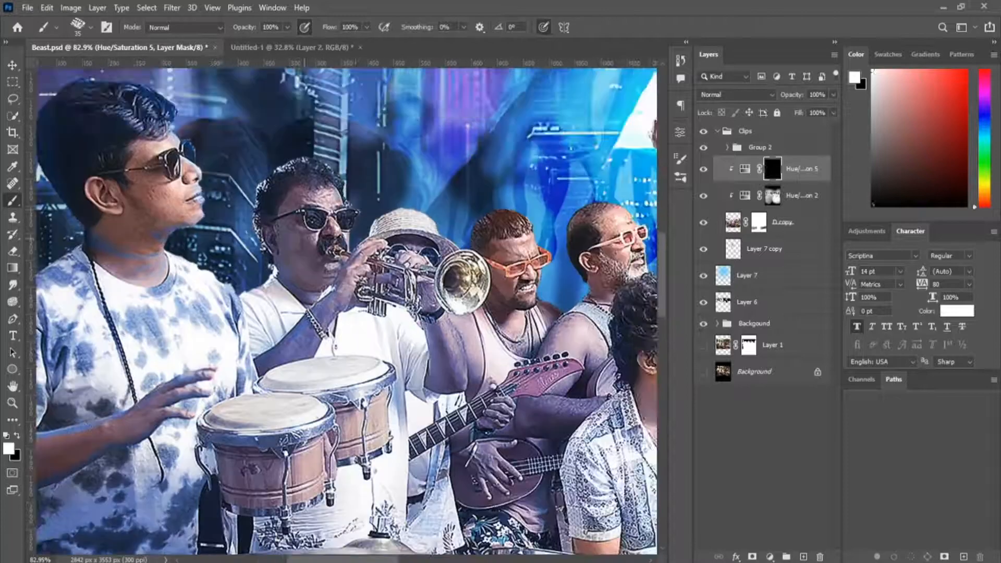
pyautogui.moveTo(588, 254)
pyautogui.mouseDown()
pyautogui.moveTo(530, 169)
pyautogui.moveTo(480, 170)
pyautogui.moveTo(400, 249)
pyautogui.mouseUp()
pyautogui.press('3')
pyautogui.press('0')
pyautogui.press('x')
# Refine the blue highlights on the drummer's hair, forehead and face on the mask at 34% brush opacity.
pyautogui.press('x')
pyautogui.moveTo(553, 209); pyautogui.dragTo(438, 201)
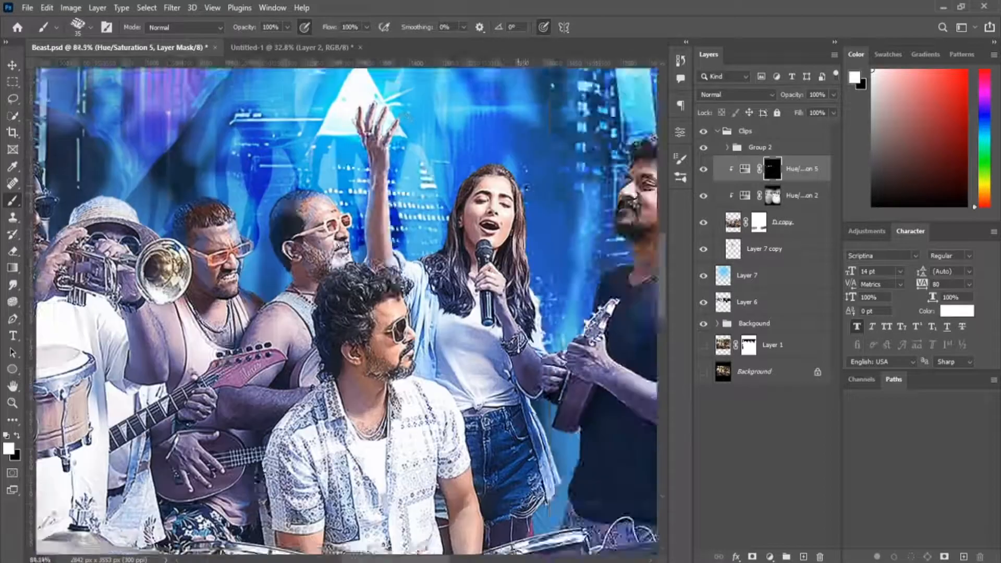
pyautogui.scroll(3, 444, 219)
pyautogui.moveTo(641, 376); pyautogui.dragTo(411, 297)
pyautogui.moveTo(510, 264); pyautogui.dragTo(143, 240)
pyautogui.press('x')
pyautogui.moveTo(334, 339)
pyautogui.mouseDown()
pyautogui.moveTo(343, 211)
pyautogui.moveTo(348, 421)
pyautogui.mouseUp()
pyautogui.press('x')
pyautogui.press('x')
pyautogui.press('3')
pyautogui.press('4')
pyautogui.press('x')
pyautogui.scroll(5, 365, 313)
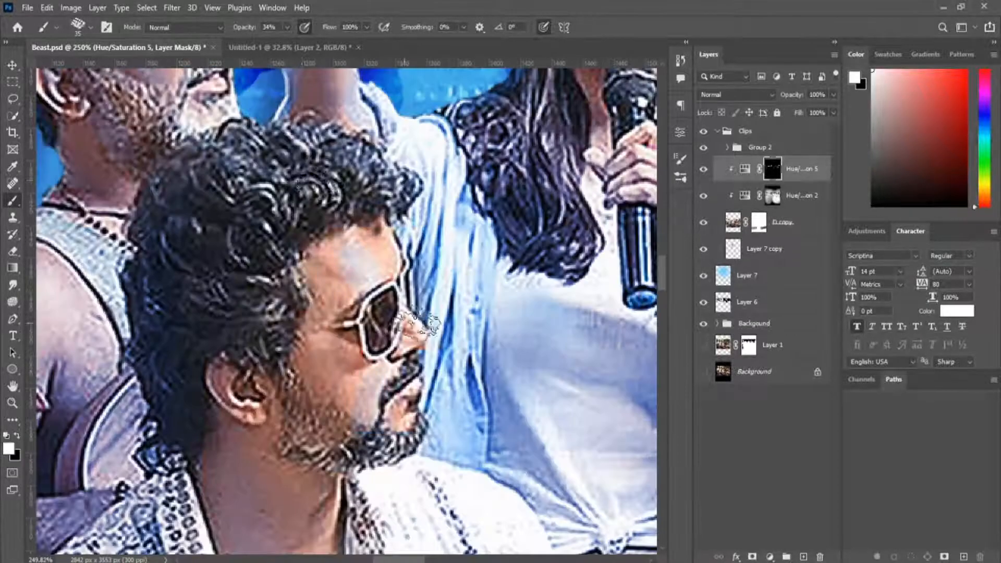
pyautogui.scroll(-15, 354, 313)
pyautogui.moveTo(339, 235); pyautogui.dragTo(358, 329)
# Add another clipped Hue/Saturation adjustment, invert its mask and paint fine edge highlights on the glasses-wearing musicians' faces and shoulders.
pyautogui.click(770, 557)
pyautogui.click(800, 429)
pyautogui.hotkey('ctrl', 'i')
pyautogui.click(652, 117)
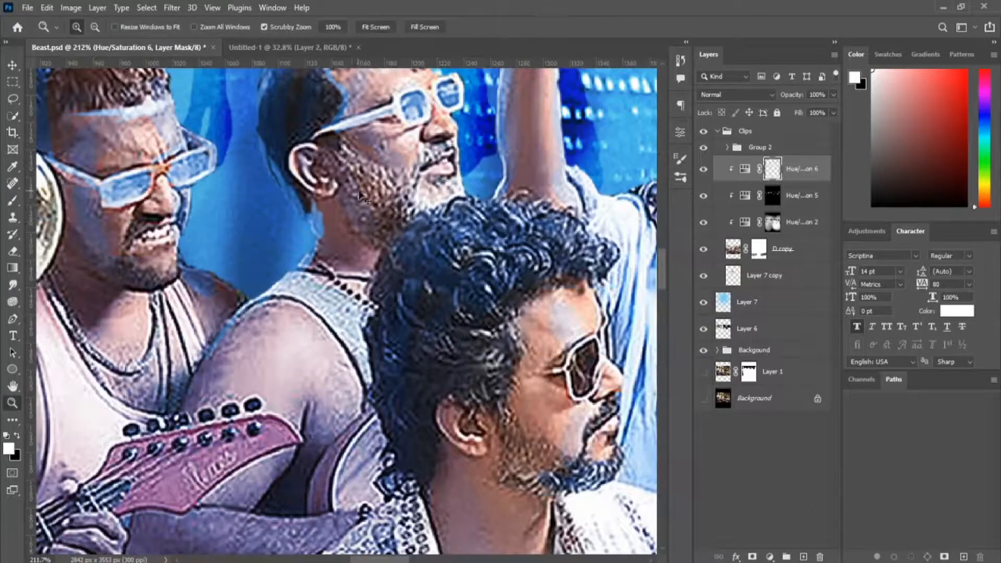
pyautogui.moveTo(276, 298); pyautogui.dragTo(372, 360)
pyautogui.moveTo(266, 511); pyautogui.dragTo(357, 321)
pyautogui.moveTo(292, 316); pyautogui.dragTo(448, 326)
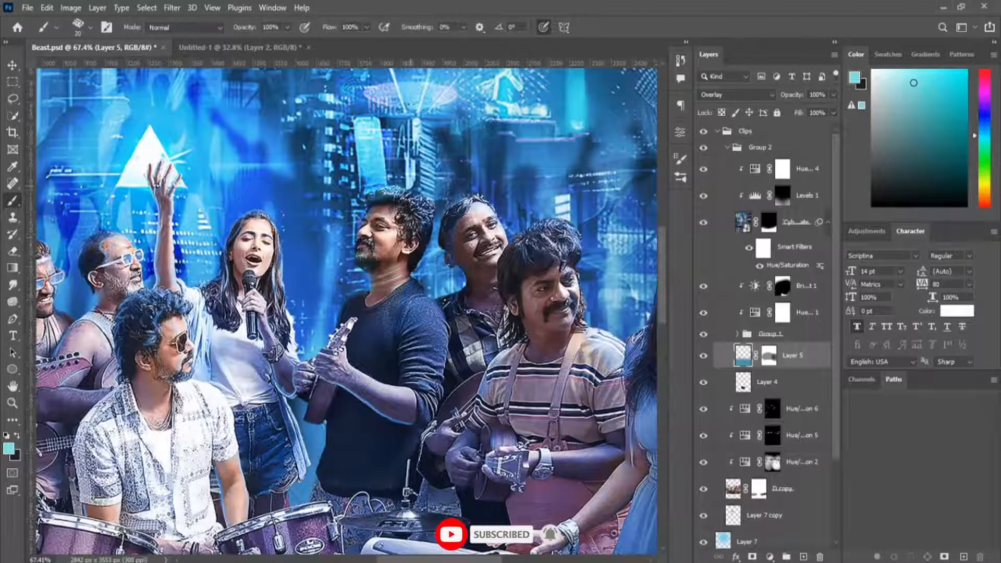
# Paint blue edge highlights around the keyboard player's hair, arm and dress on the topmost band Hue/Saturation mask.
pyautogui.click(783, 168)
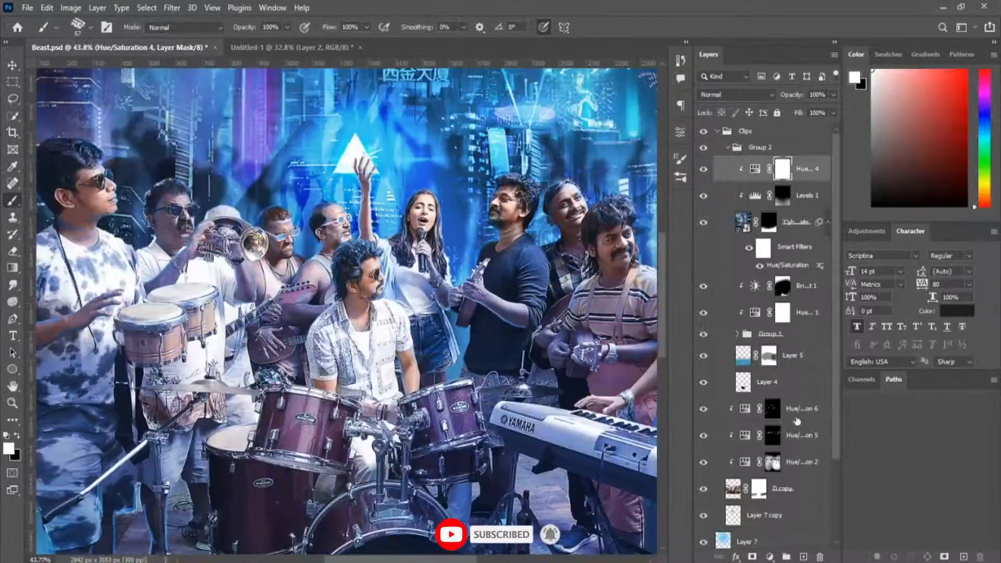
pyautogui.click(794, 415)
pyautogui.scroll(5, 472, 271)
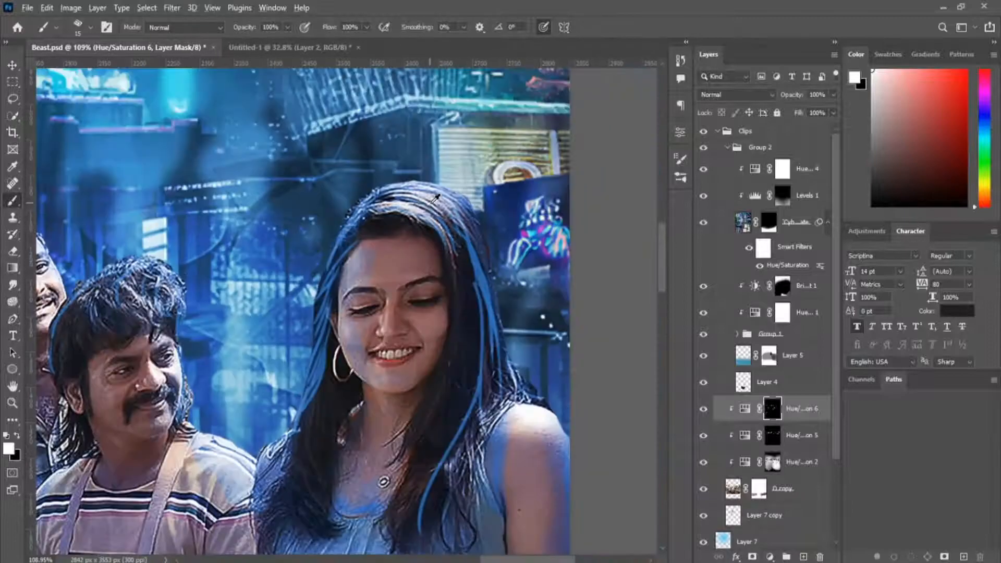
pyautogui.moveTo(386, 470); pyautogui.dragTo(471, 156)
pyautogui.moveTo(52, 365); pyautogui.dragTo(616, 372)
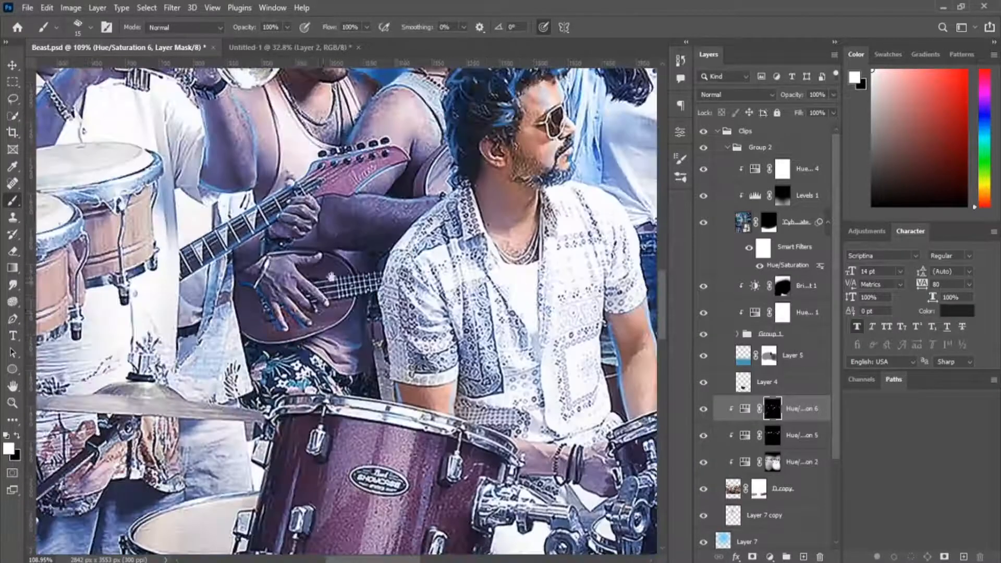
# Continue painting blue edge highlights on the same mask over the musicians' arms, hands and legs around the drum kit.
pyautogui.scroll(-6, 297, 282)
pyautogui.scroll(4, 516, 443)
pyautogui.moveTo(313, 312); pyautogui.dragTo(425, 351)
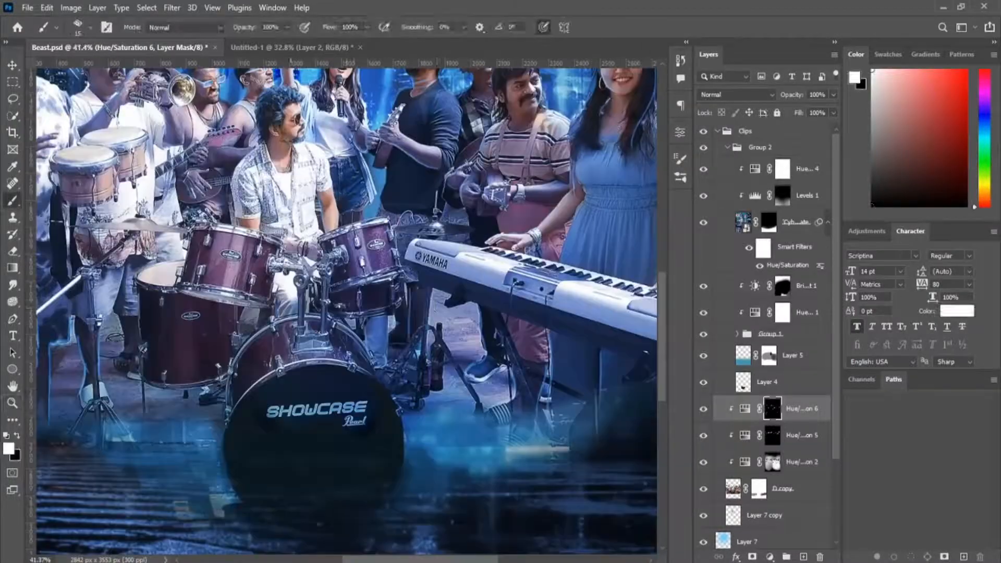
pyautogui.scroll(-3, 345, 313)
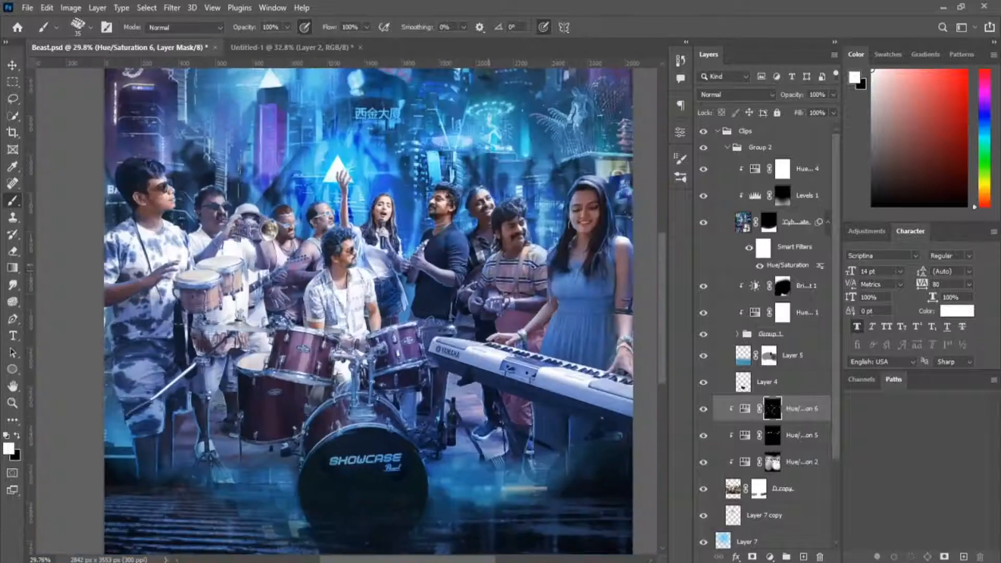
pyautogui.scroll(2, 344, 313)
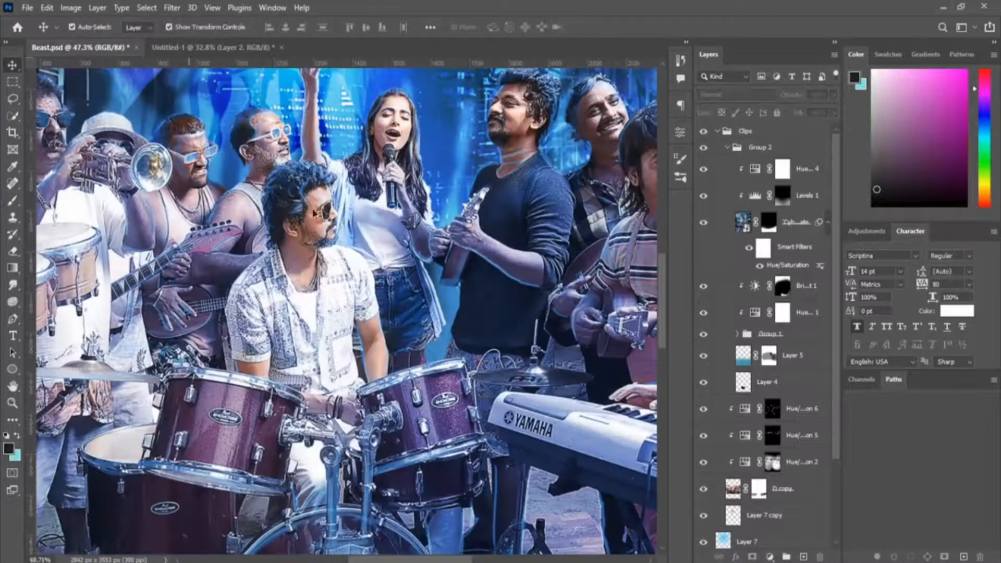
pyautogui.moveTo(315, 213); pyautogui.dragTo(298, 237)
pyautogui.scroll(-8, 359, 243)
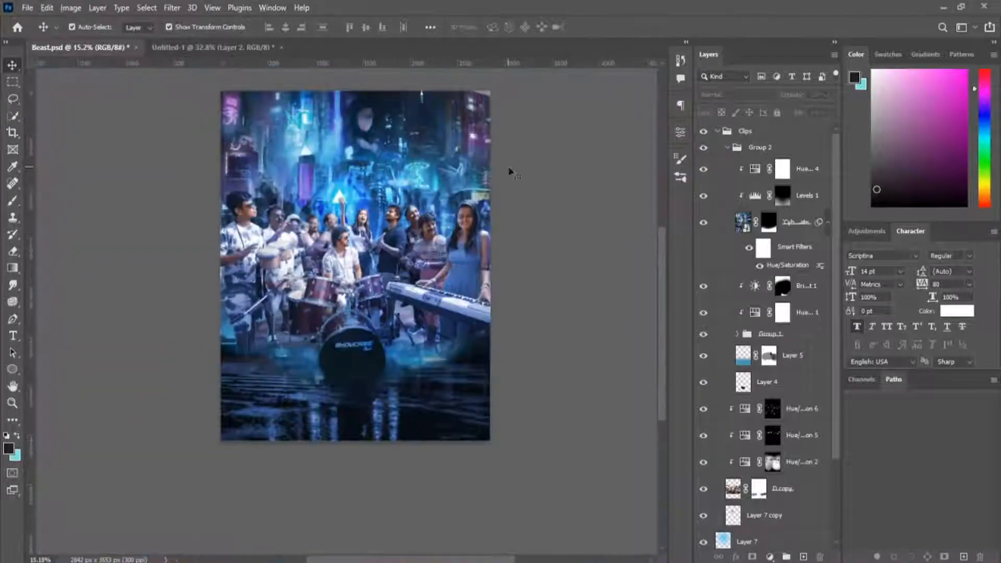
# Save the poster and combine the Clips and Background groups with the layers between them into one group.
pyautogui.hotkey('ctrl', 's')
pyautogui.scroll(2, 462, 221)
pyautogui.scroll(-2, 462, 220)
pyautogui.scroll(-4, 775, 445)
pyautogui.click(748, 490)
pyautogui.scroll(4, 748, 469)
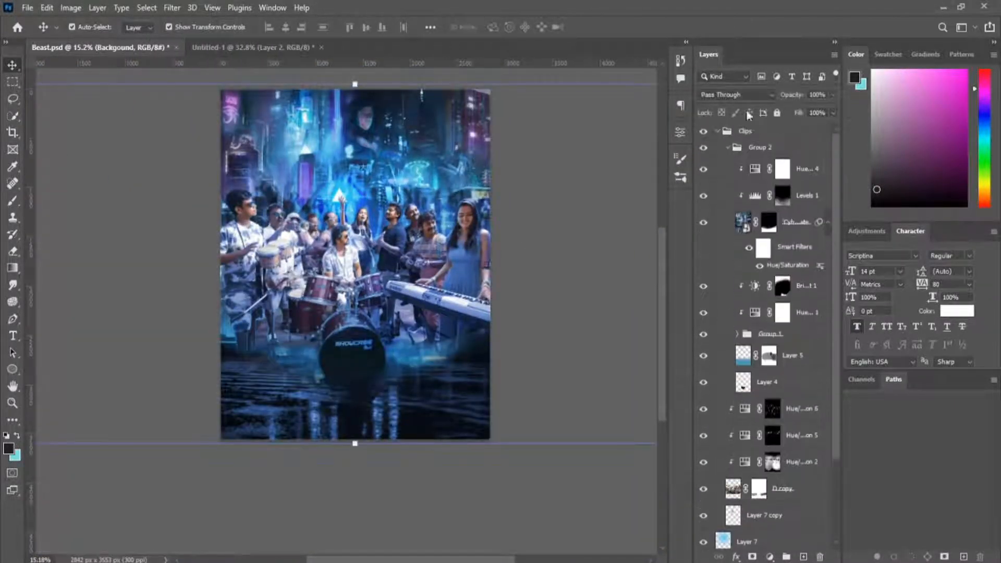
pyautogui.keyDown('shift'); pyautogui.click(747, 133); pyautogui.keyUp('shift')
pyautogui.hotkey('ctrl', 'g')
# Compare the composite with the original band photo by hiding and showing the combined group.
pyautogui.click(704, 132)
pyautogui.scroll(6, 321, 268)
pyautogui.click(704, 153)
pyautogui.click(704, 180)
pyautogui.scroll(7, 383, 196)
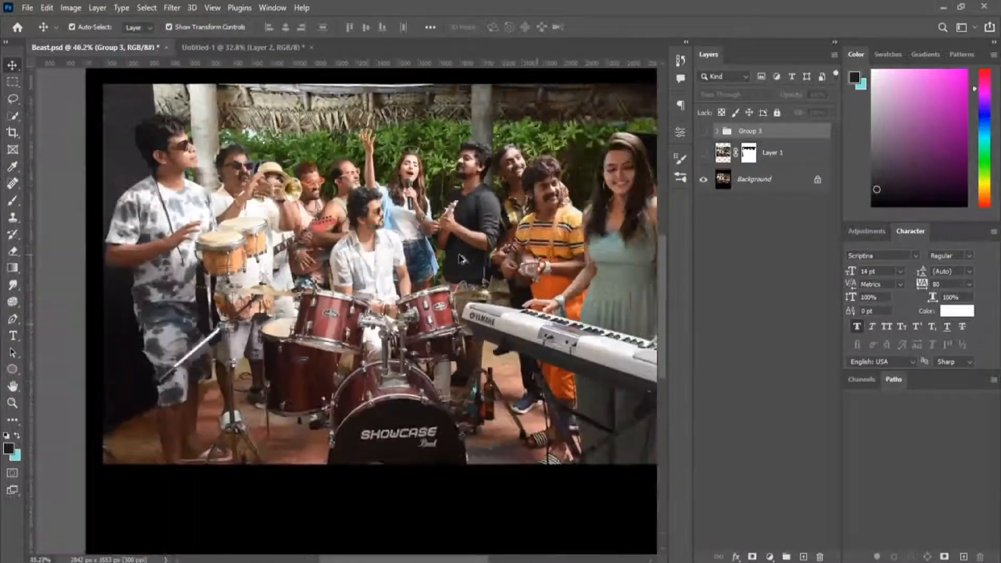
pyautogui.click(704, 132)
pyautogui.click(704, 132)
pyautogui.scroll(-8, 436, 287)
pyautogui.click(704, 131)
pyautogui.scroll(6, 453, 290)
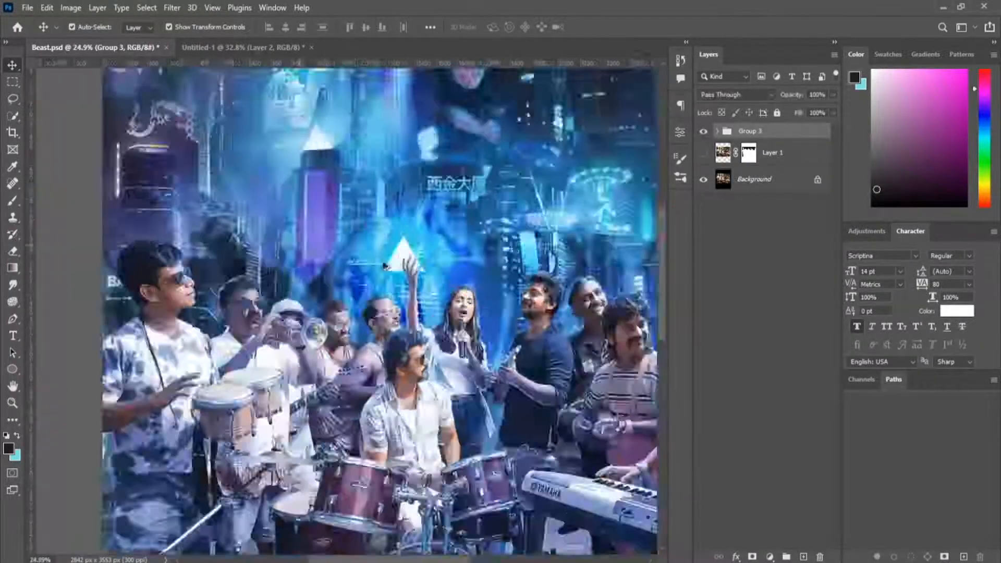
pyautogui.scroll(-7, 452, 290)
pyautogui.scroll(-2, 452, 290)
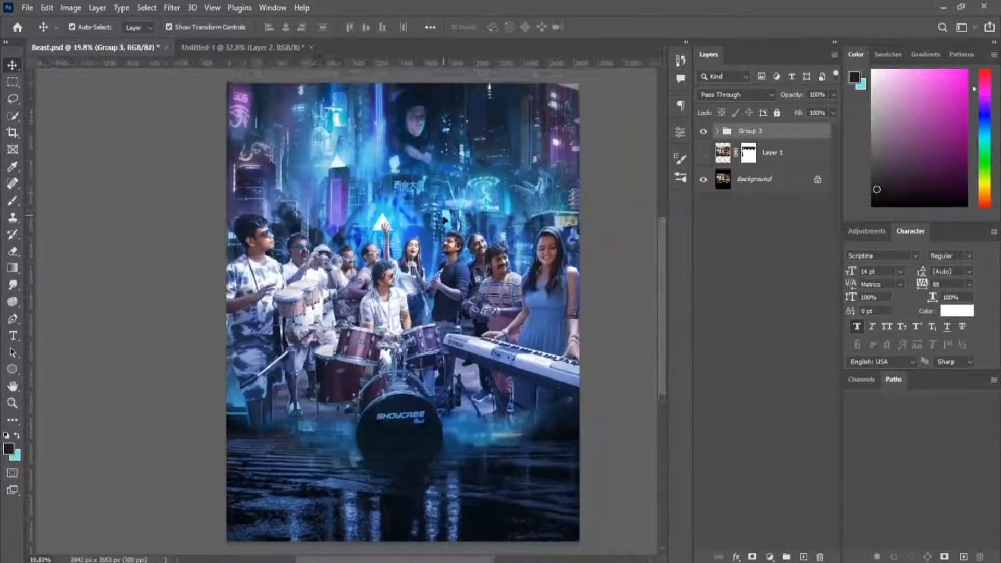
pyautogui.click(704, 132)
pyautogui.click(704, 132)
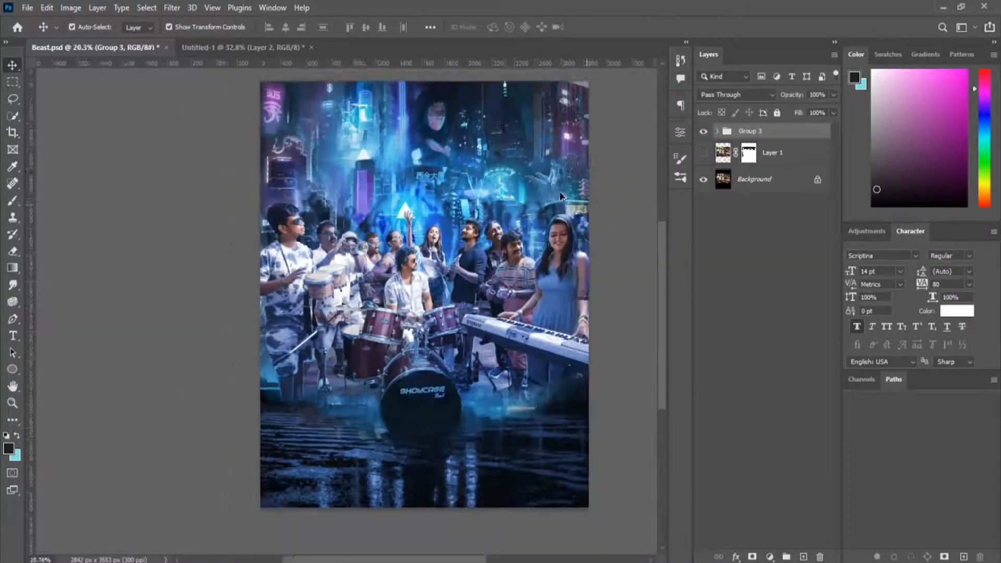
# Add a new top layer, find a smoke brush by searching "smo" and sample a blue from the floor haze.
pyautogui.scroll(2, 487, 284)
pyautogui.hotkey('ctrl', 'shift', 'alt', 'n')
pyautogui.press('b')
pyautogui.click(680, 178)
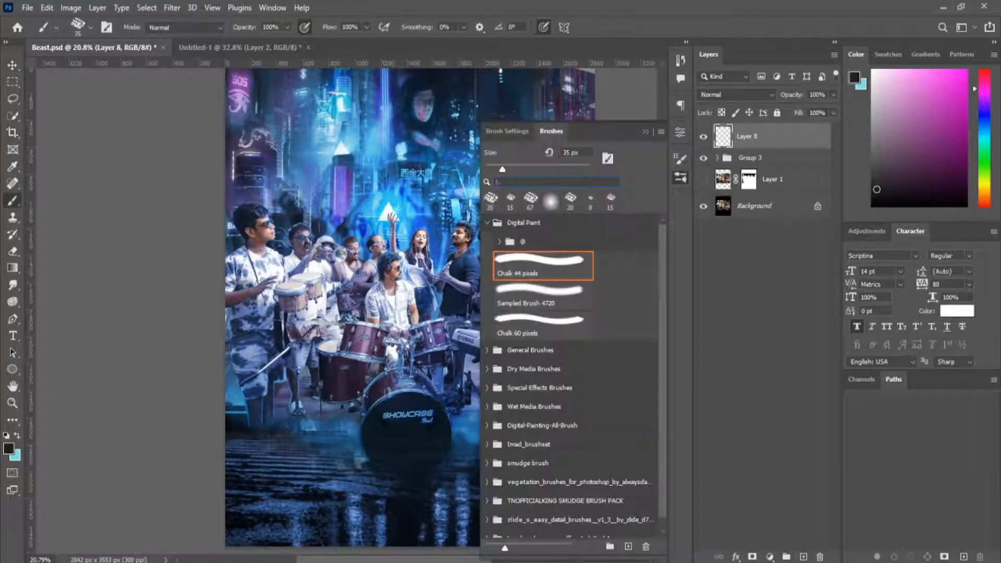
pyautogui.click(543, 182)
pyautogui.write('smo')
pyautogui.click(563, 295)
pyautogui.click(681, 178)
pyautogui.keyDown('alt'); pyautogui.click(308, 426); pyautogui.keyUp('alt')
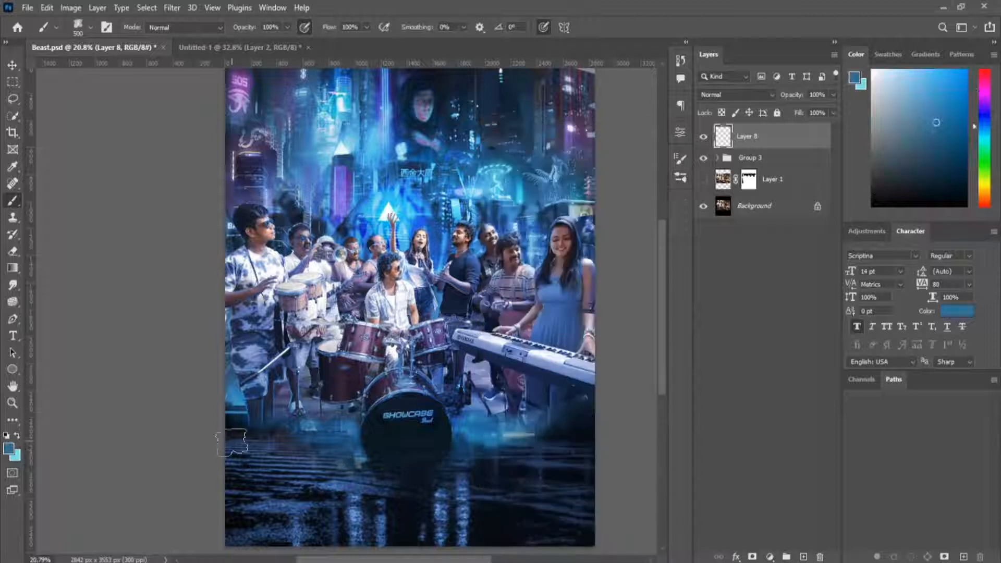
# Paint soft blue smoke over the water and both side edges of the poster at 500 px brush size.
pyautogui.moveTo(235, 448)
pyautogui.mouseDown()
pyautogui.moveTo(297, 471)
pyautogui.moveTo(268, 496)
pyautogui.mouseUp()
pyautogui.moveTo(501, 454)
pyautogui.mouseDown()
pyautogui.moveTo(438, 357)
pyautogui.moveTo(489, 398)
pyautogui.mouseUp()
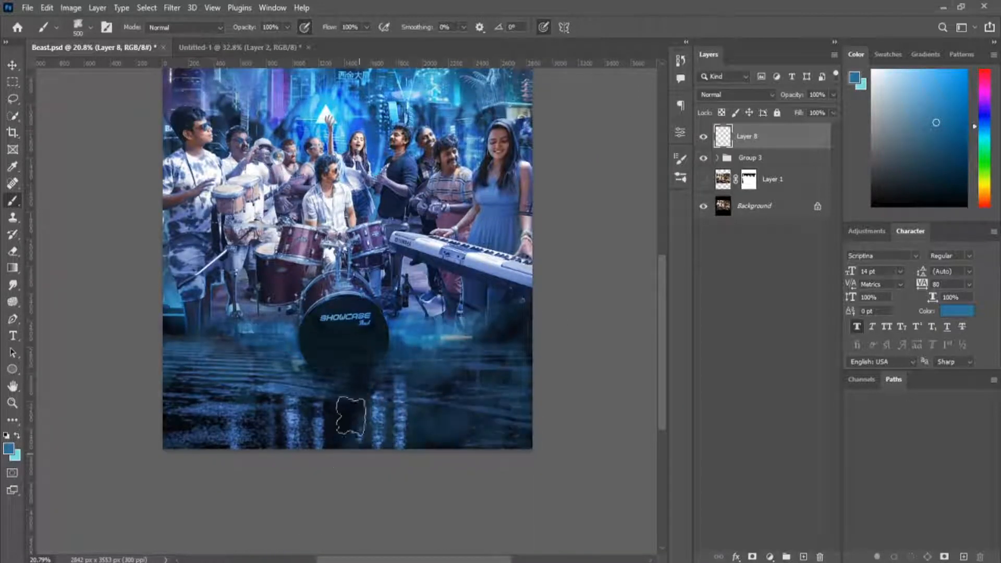
pyautogui.moveTo(514, 143); pyautogui.dragTo(561, 238)
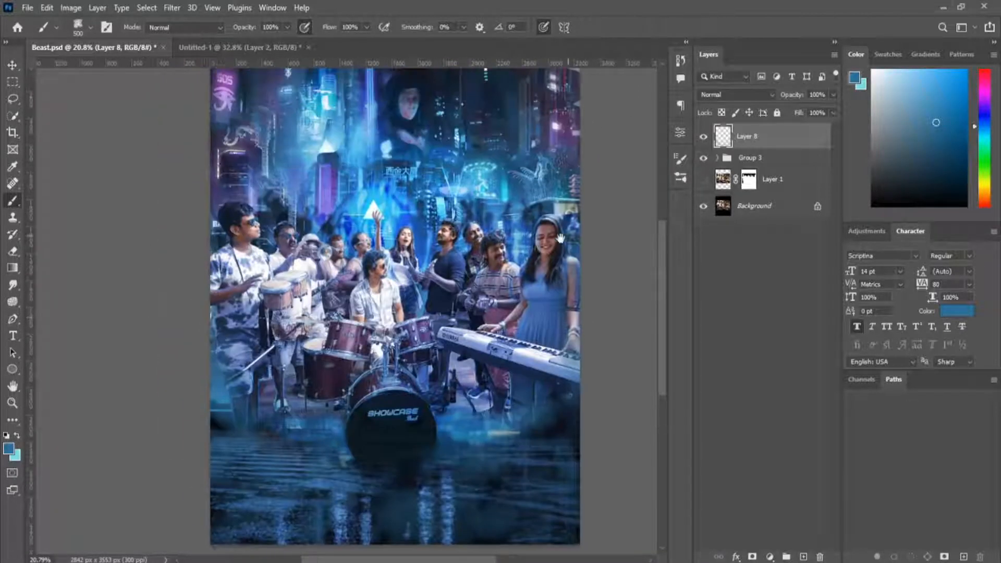
# Add a second smoke layer, paint darker blue haze around the stage floor with sampled colours and save the file.
pyautogui.click(803, 556)
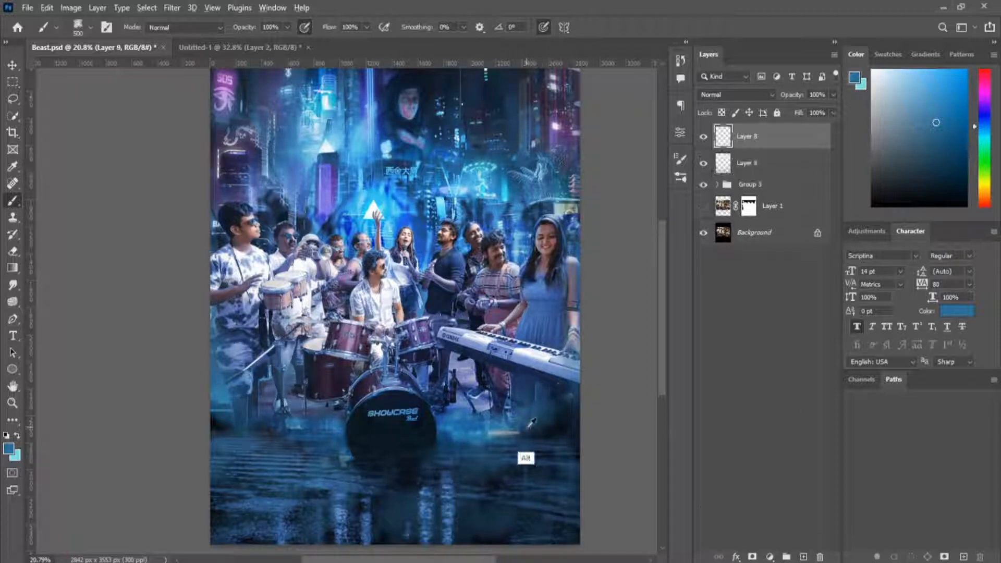
pyautogui.keyDown('alt'); pyautogui.click(273, 417); pyautogui.keyUp('alt')
pyautogui.click(438, 442)
pyautogui.scroll(-5, 538, 410)
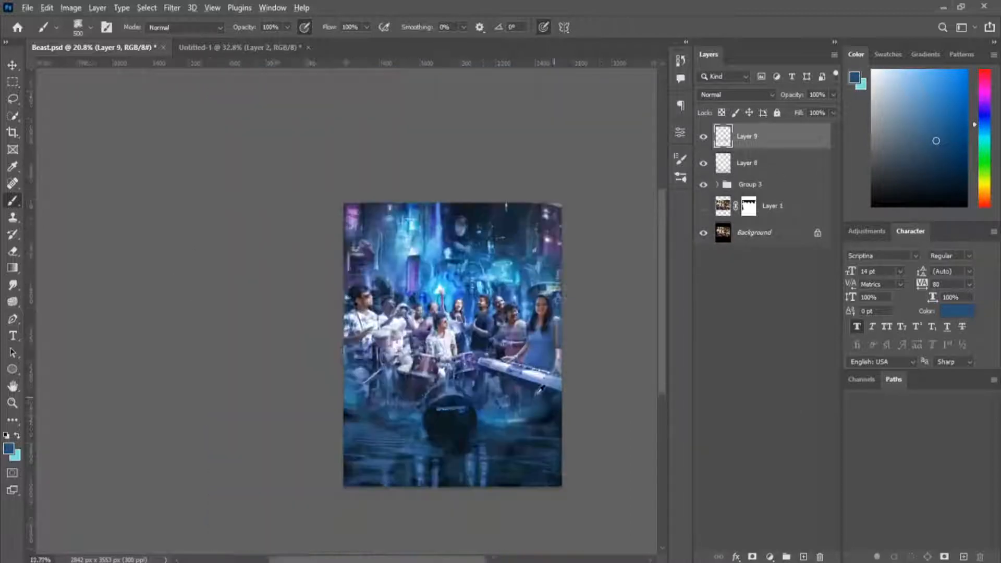
pyautogui.scroll(7, 469, 339)
pyautogui.scroll(-5, 475, 318)
pyautogui.hotkey('ctrl', 's')
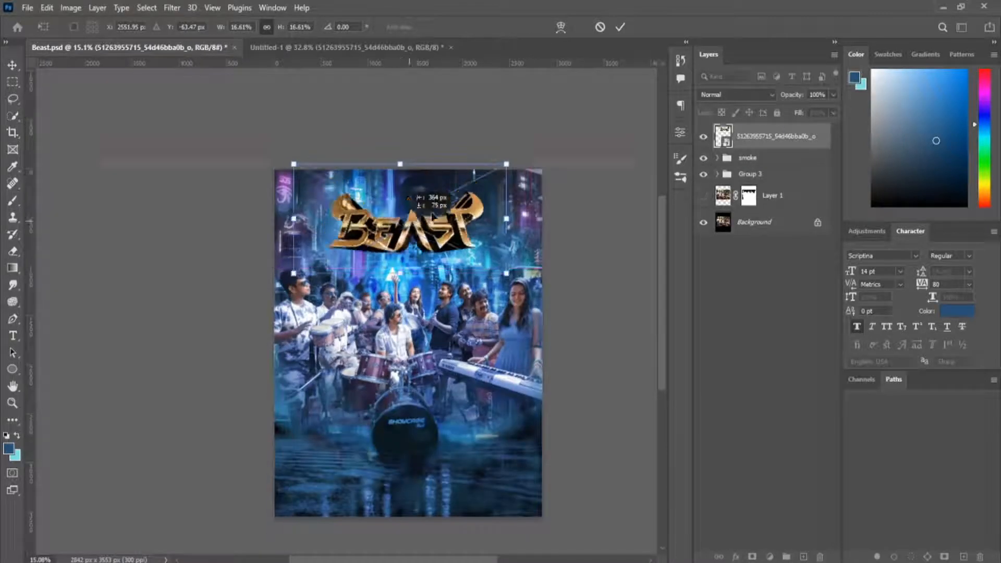
# Place the gold BEAST title across the top of the poster and scale it to about 19.08%.
pyautogui.moveTo(558, 157); pyautogui.dragTo(480, 216)
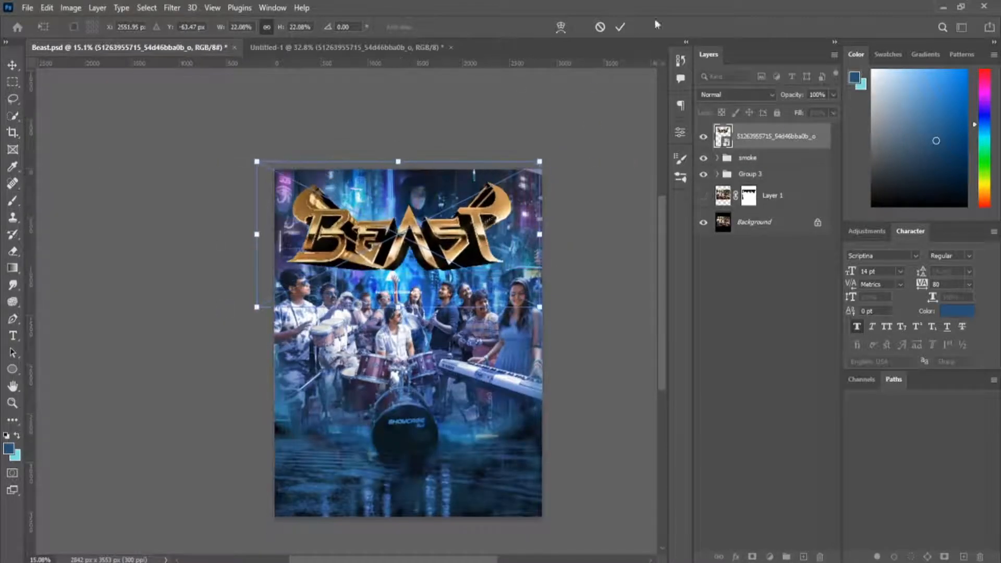
pyautogui.click(620, 27)
pyautogui.moveTo(410, 244); pyautogui.dragTo(416, 242)
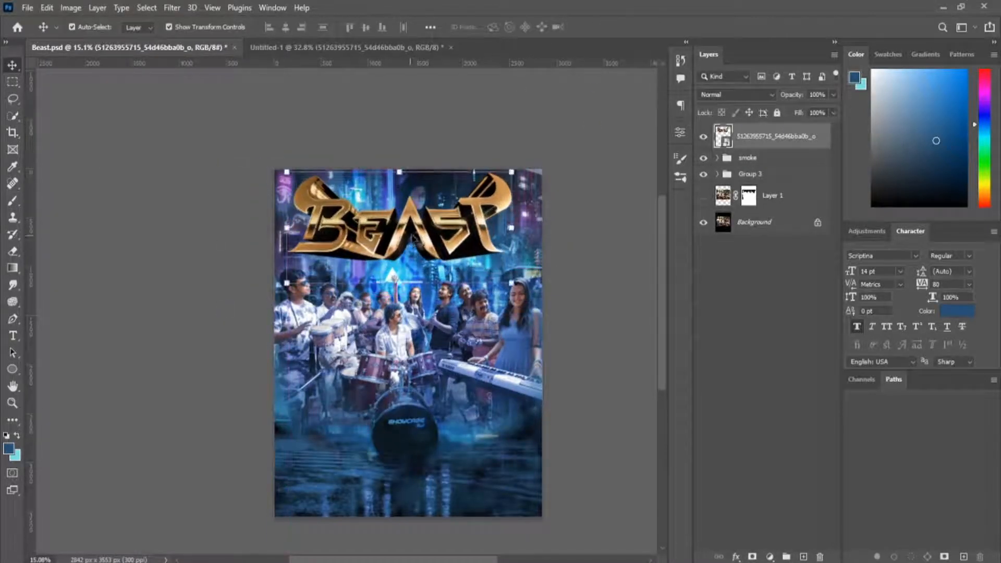
pyautogui.hotkey('ctrl', 't')
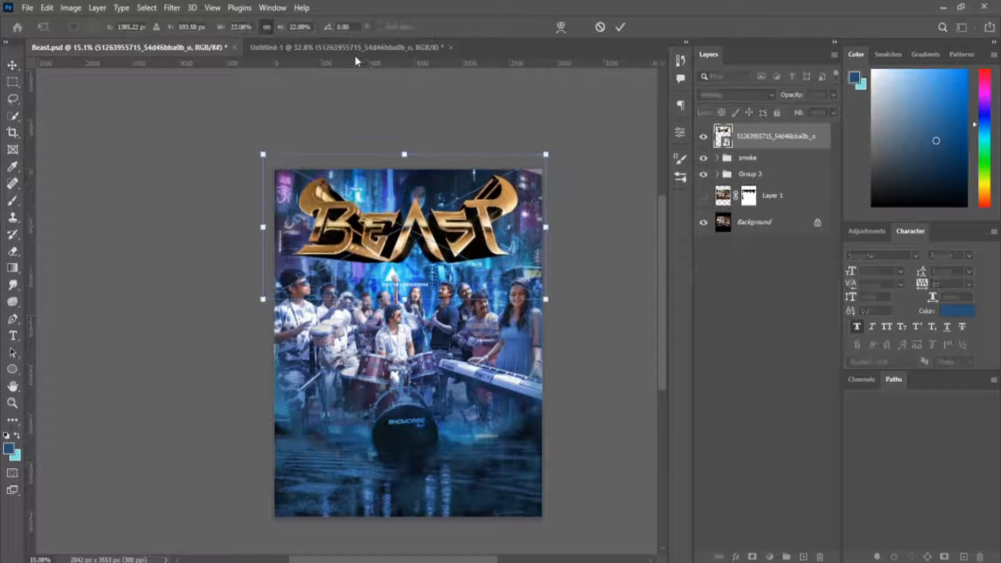
pyautogui.click(242, 27)
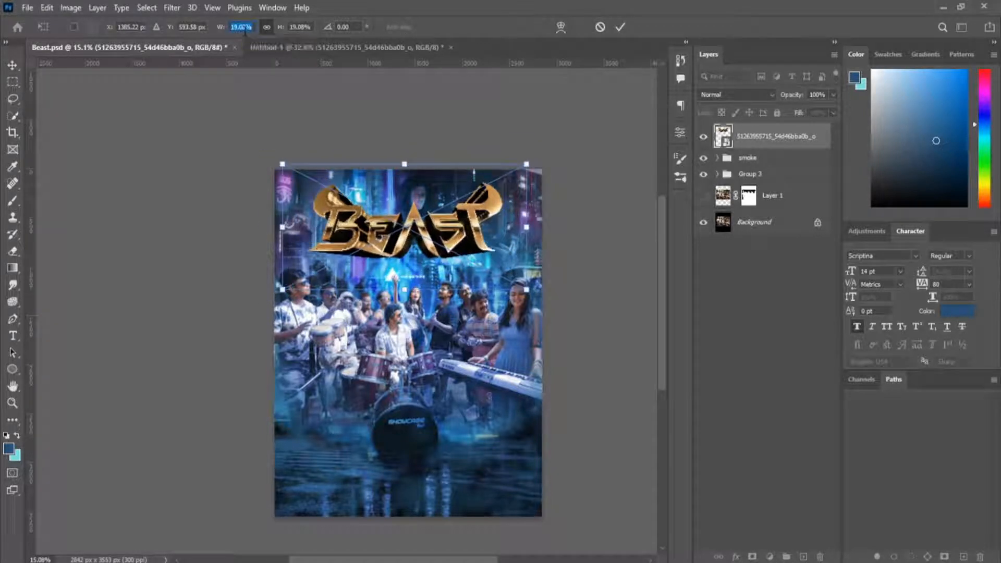
pyautogui.click(621, 28)
pyautogui.click(591, 136)
# Add a horizontal guide just below the poster's top edge and align the title's upper edge to it.
pyautogui.scroll(-1, 379, 195)
pyautogui.scroll(7, 376, 193)
pyautogui.moveTo(388, 173); pyautogui.dragTo(389, 162)
pyautogui.moveTo(389, 162); pyautogui.dragTo(371, 288)
pyautogui.moveTo(388, 63); pyautogui.dragTo(383, 195)
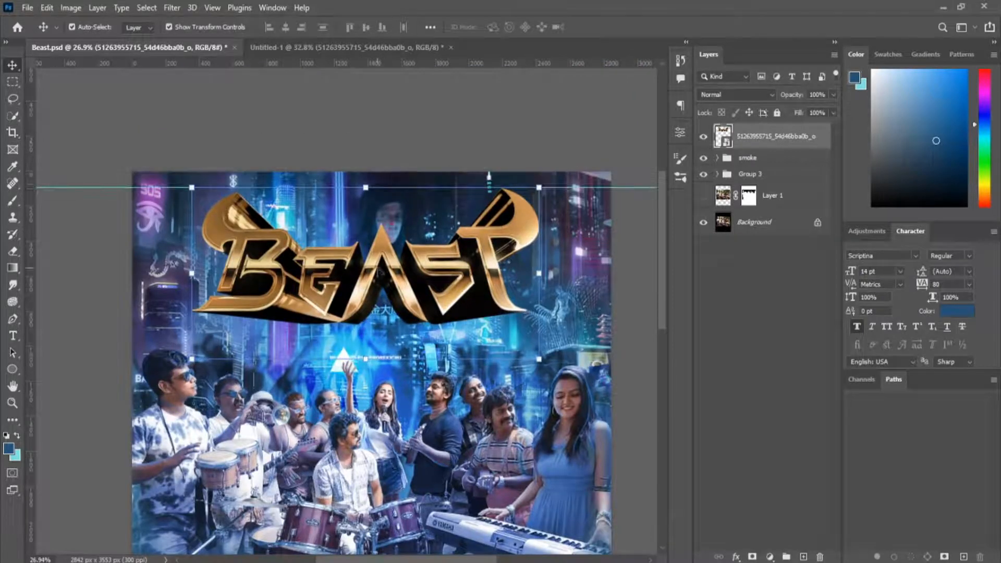
pyautogui.hotkey('ctrl', 't')
pyautogui.moveTo(501, 256); pyautogui.dragTo(500, 258)
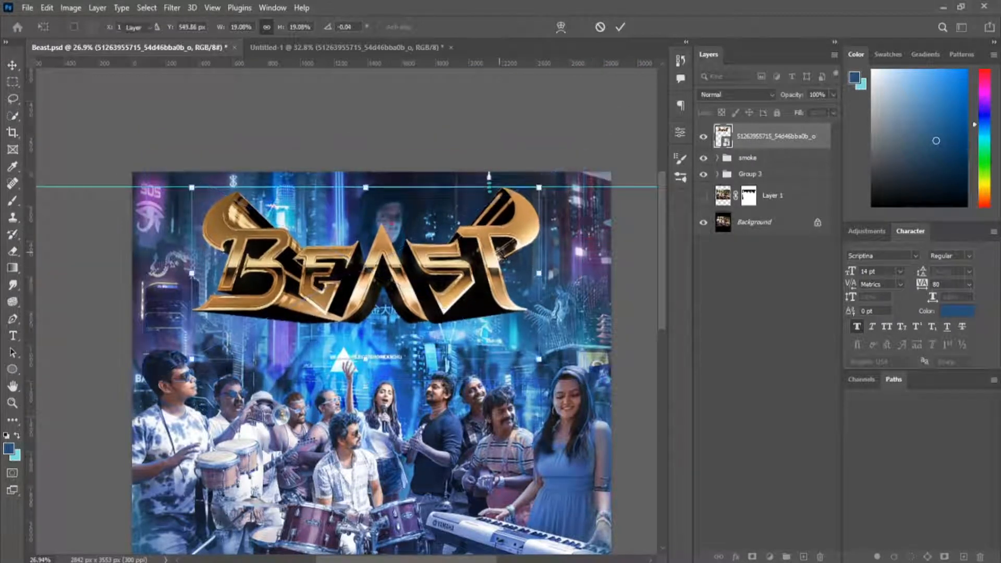
pyautogui.press('Return')
pyautogui.scroll(-8, 496, 235)
pyautogui.click(482, 157)
# Add a Hue/Saturation adjustment clipped to the title and shift the hue to turn the gold blue.
pyautogui.scroll(-3, 480, 172)
pyautogui.click(431, 268)
pyautogui.scroll(5, 432, 228)
pyautogui.scroll(1, 432, 229)
pyautogui.click(770, 557)
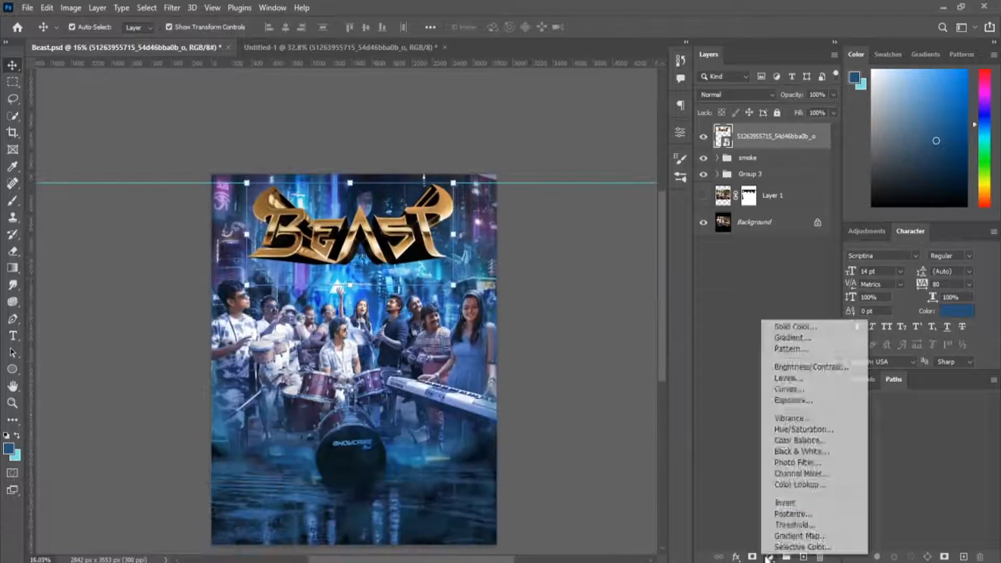
pyautogui.click(782, 434)
pyautogui.moveTo(574, 215); pyautogui.dragTo(646, 215)
# Add a second clipped Hue/Saturation adjustment, colorized with hue 216, saturation 72 and lightness +14.
pyautogui.click(770, 557)
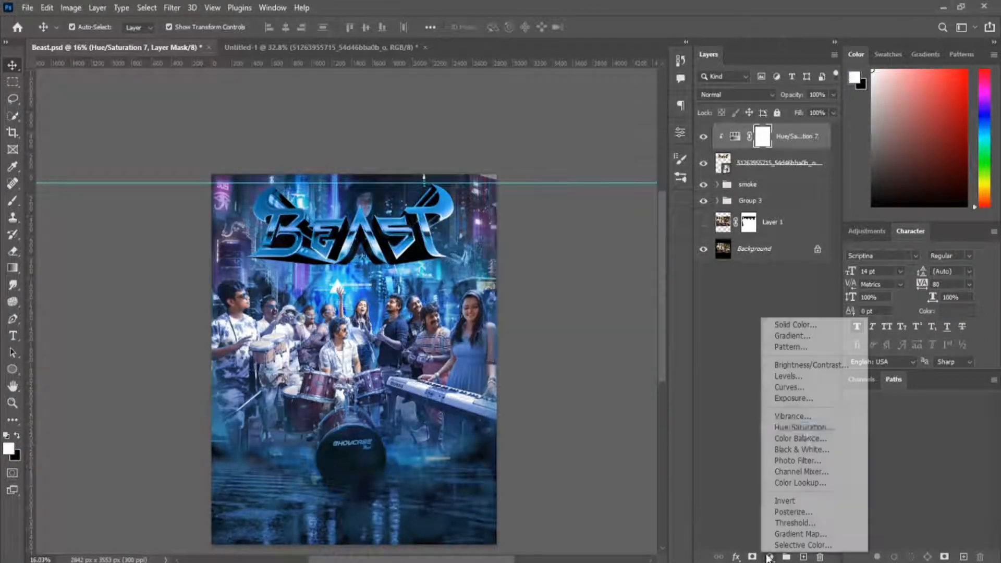
pyautogui.click(783, 434)
pyautogui.moveTo(574, 271); pyautogui.dragTo(599, 270)
pyautogui.moveTo(536, 246); pyautogui.dragTo(585, 246)
pyautogui.moveTo(500, 220); pyautogui.dragTo(590, 228)
pyautogui.moveTo(585, 245); pyautogui.dragTo(606, 245)
pyautogui.moveTo(599, 270); pyautogui.dragTo(585, 255)
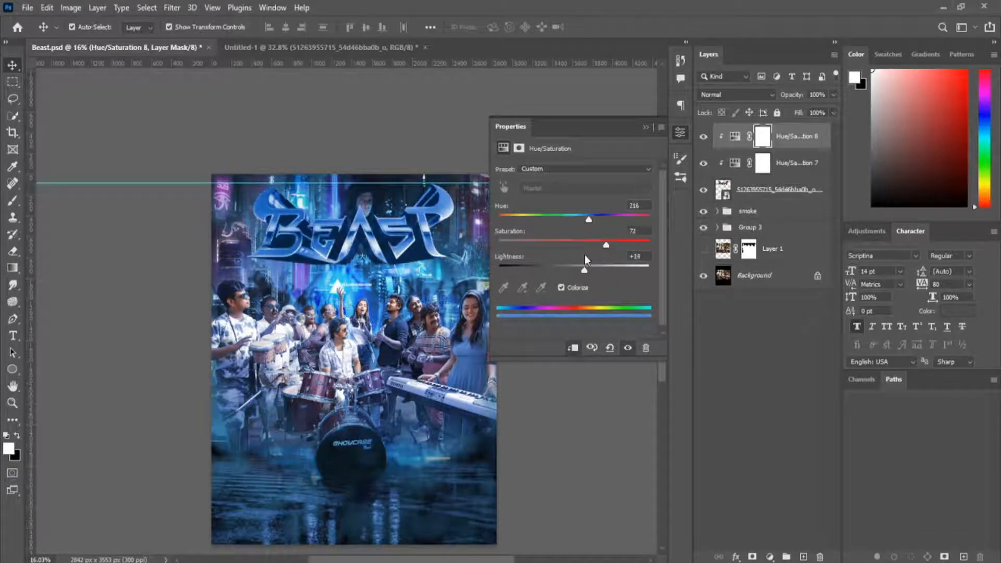
# Invert the second adjustment's mask to black and choose a different painting brush from the brush library.
pyautogui.click(646, 127)
pyautogui.hotkey('ctrl', 'i')
pyautogui.moveTo(357, 209); pyautogui.dragTo(437, 223)
pyautogui.press('b')
pyautogui.click(680, 159)
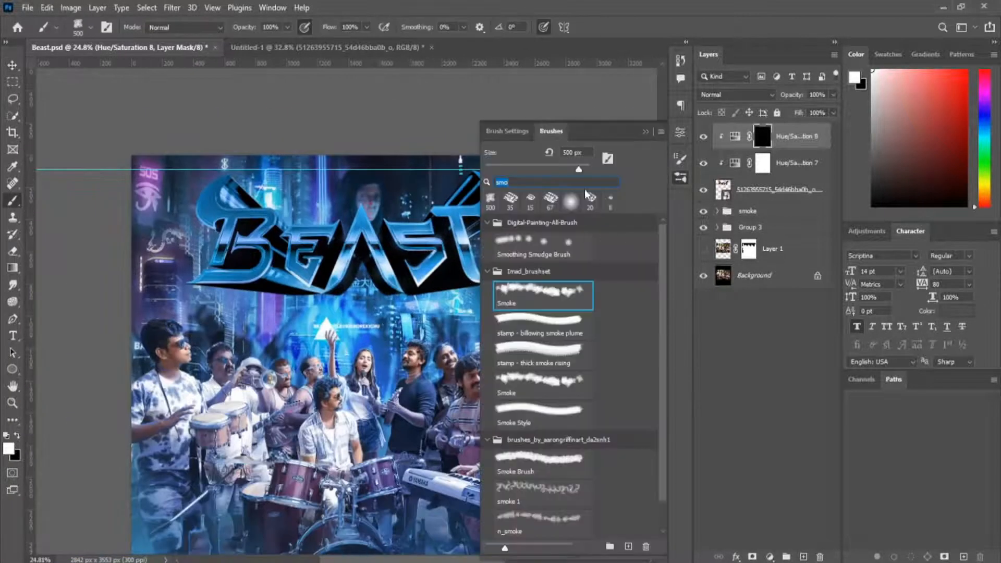
pyautogui.scroll(5, 597, 328)
pyautogui.click(488, 225)
pyautogui.click(541, 268)
pyautogui.click(647, 132)
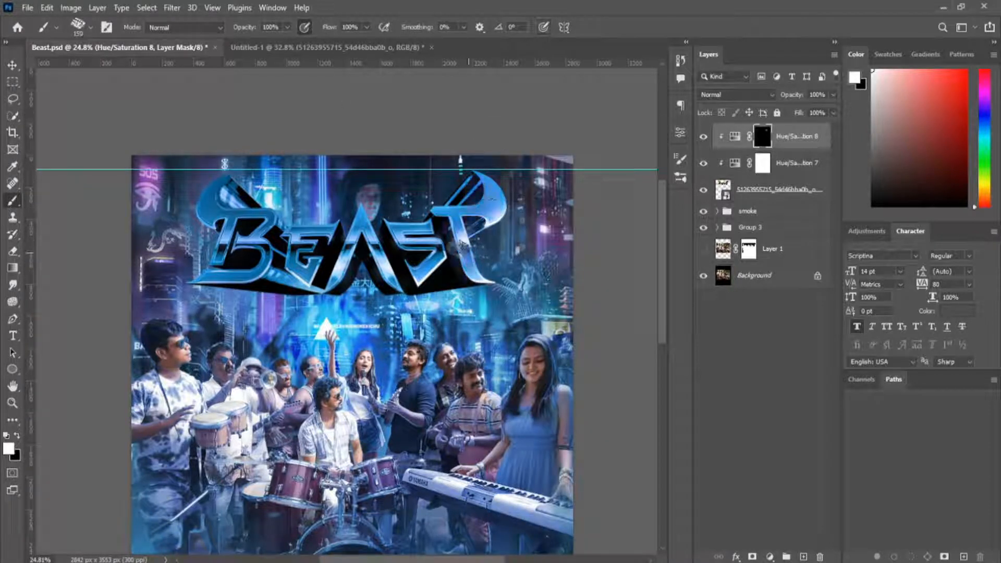
# Invert the mask to show the second adjustment fully and set its saturation to 78 and lightness to +49.
pyautogui.scroll(2, 387, 245)
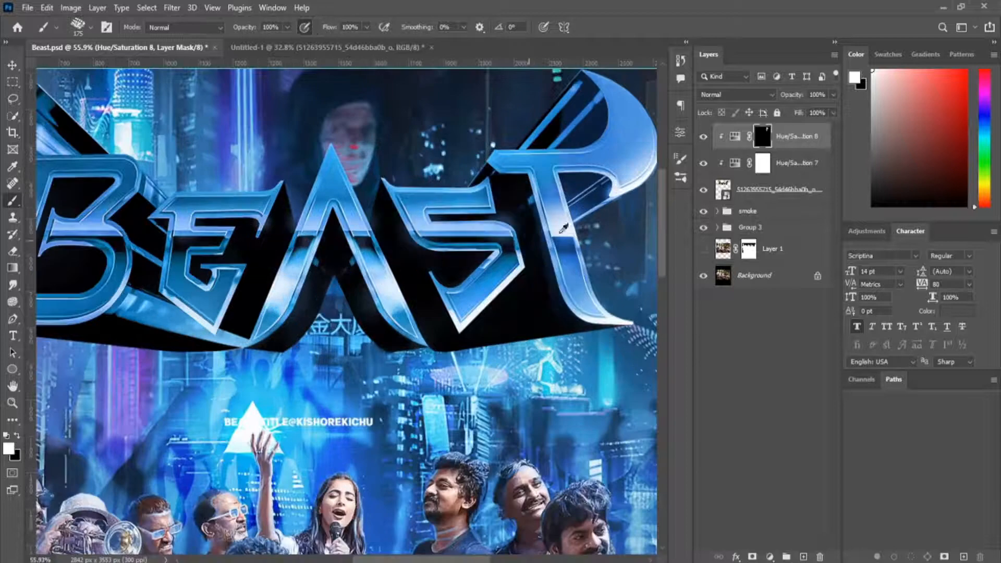
pyautogui.click(678, 134)
pyautogui.click(677, 135)
pyautogui.hotkey('ctrl', 'i')
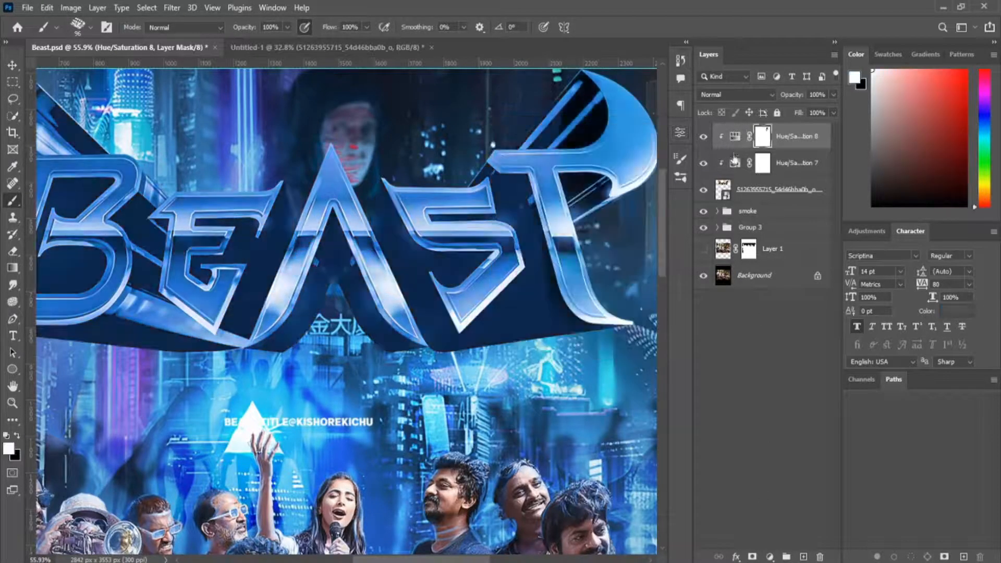
pyautogui.doubleClick(735, 136)
pyautogui.moveTo(589, 269); pyautogui.dragTo(572, 269)
pyautogui.moveTo(606, 244)
pyautogui.mouseDown()
pyautogui.moveTo(625, 244)
pyautogui.moveTo(616, 244)
pyautogui.mouseUp()
pyautogui.moveTo(573, 269); pyautogui.dragTo(608, 255)
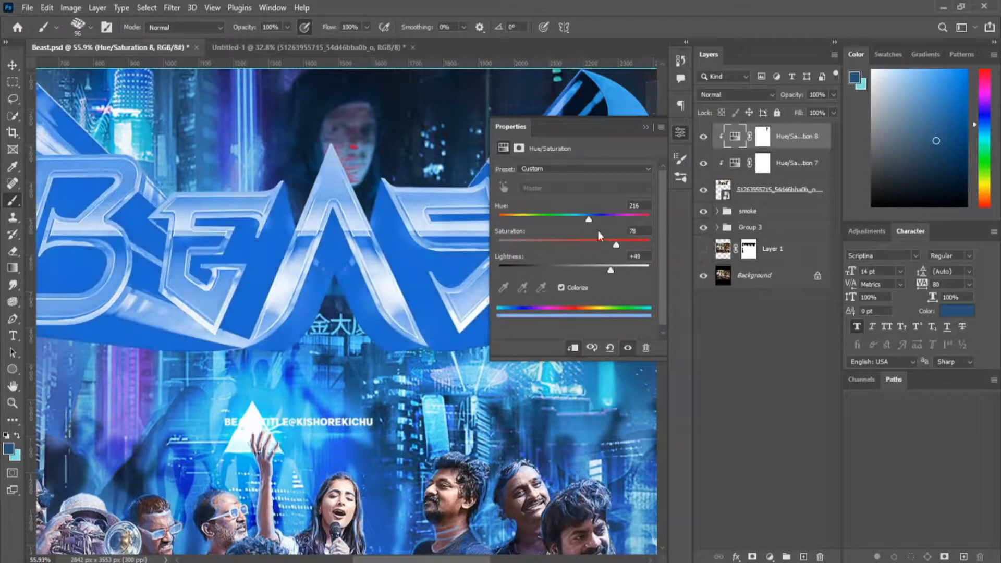
pyautogui.click(683, 135)
# Compare the title with the lighter adjustment hidden and shown, and invert its mask back to black.
pyautogui.click(704, 137)
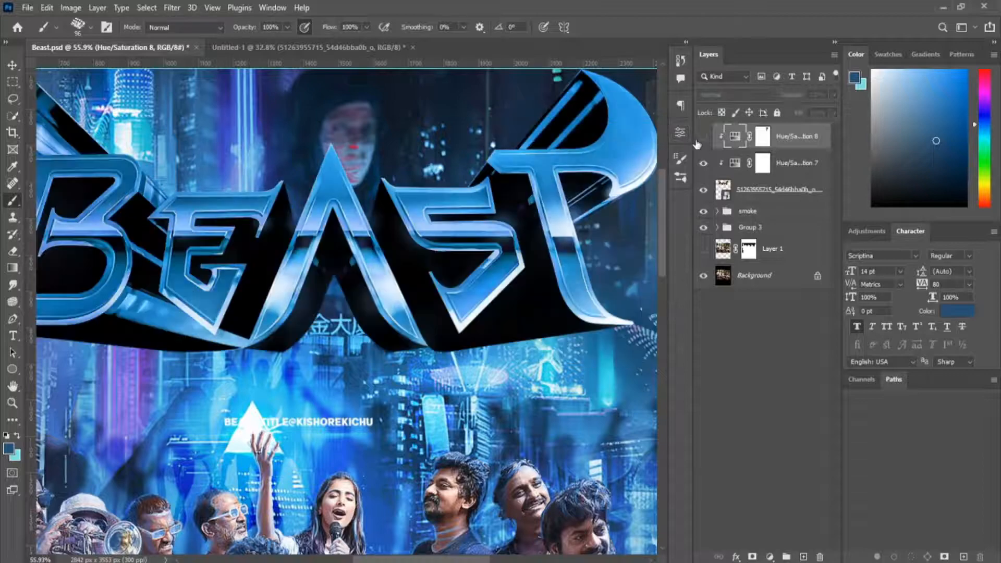
pyautogui.click(704, 136)
pyautogui.click(704, 137)
pyautogui.click(704, 136)
pyautogui.click(762, 136)
pyautogui.hotkey('ctrl', 'i')
pyautogui.moveTo(636, 196); pyautogui.dragTo(563, 292)
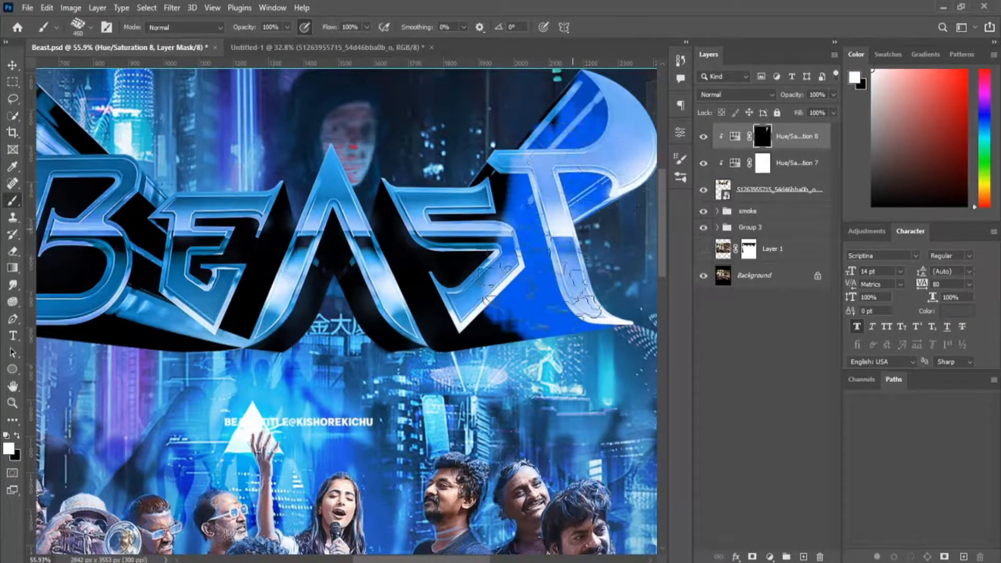
pyautogui.press('x')
pyautogui.moveTo(620, 131); pyautogui.dragTo(520, 206)
# Paint white on the adjustment mask with a small brush to add bright highlights to the letters S and T.
pyautogui.scroll(-2, 457, 246)
pyautogui.scroll(3, 468, 225)
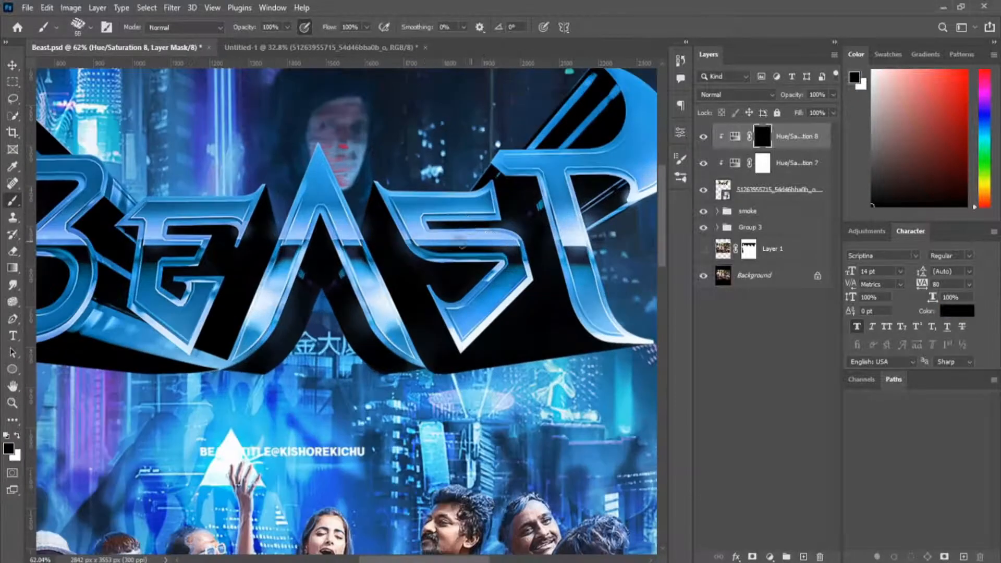
pyautogui.press('x')
pyautogui.moveTo(462, 244); pyautogui.dragTo(410, 238)
pyautogui.moveTo(508, 303); pyautogui.dragTo(462, 336)
pyautogui.press('[')
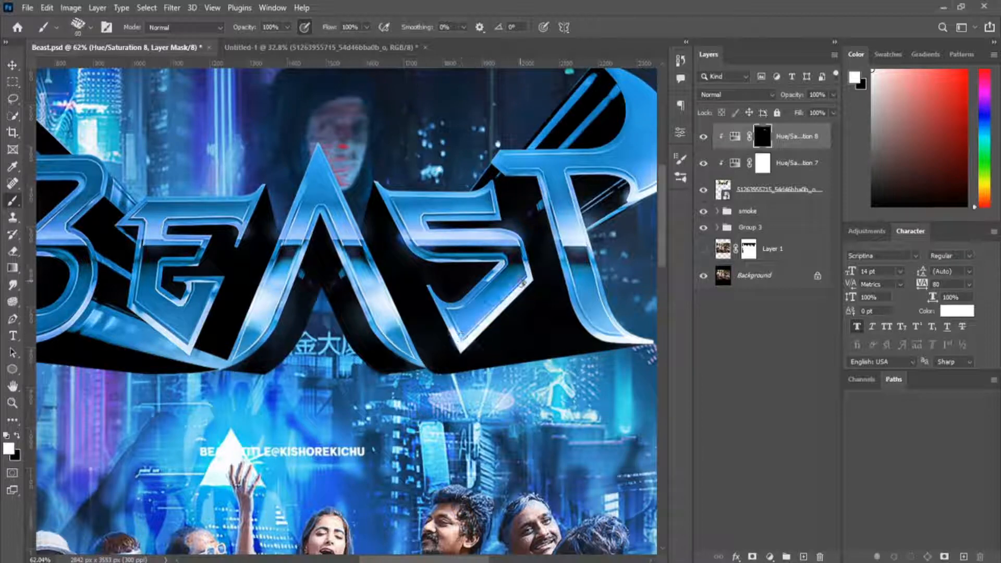
pyautogui.press('[')
pyautogui.moveTo(572, 231); pyautogui.dragTo(582, 255)
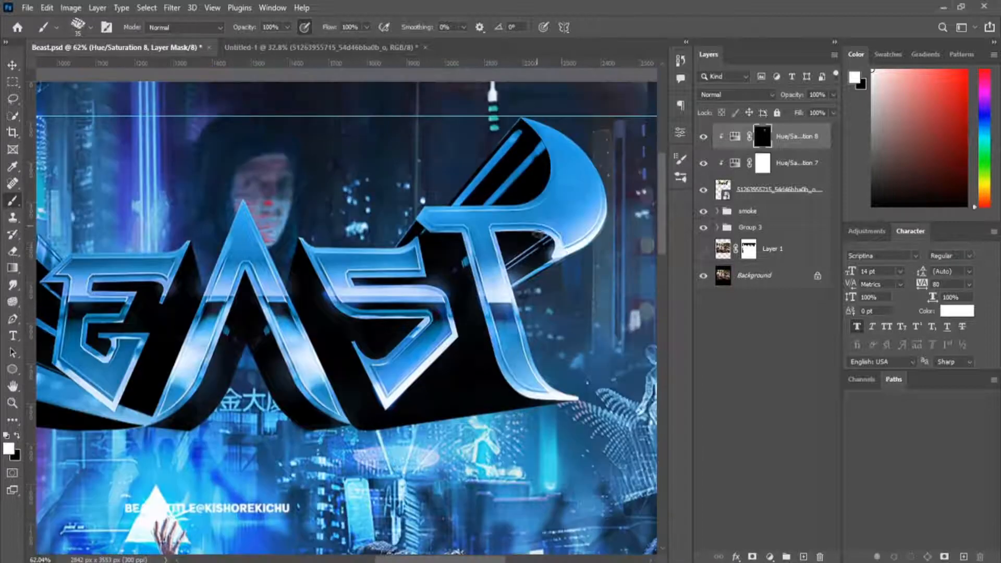
# Paint bright highlights along the edges and bevels of the letters B and E on the adjustment mask.
pyautogui.moveTo(141, 304); pyautogui.dragTo(521, 328)
pyautogui.moveTo(224, 256); pyautogui.dragTo(222, 232)
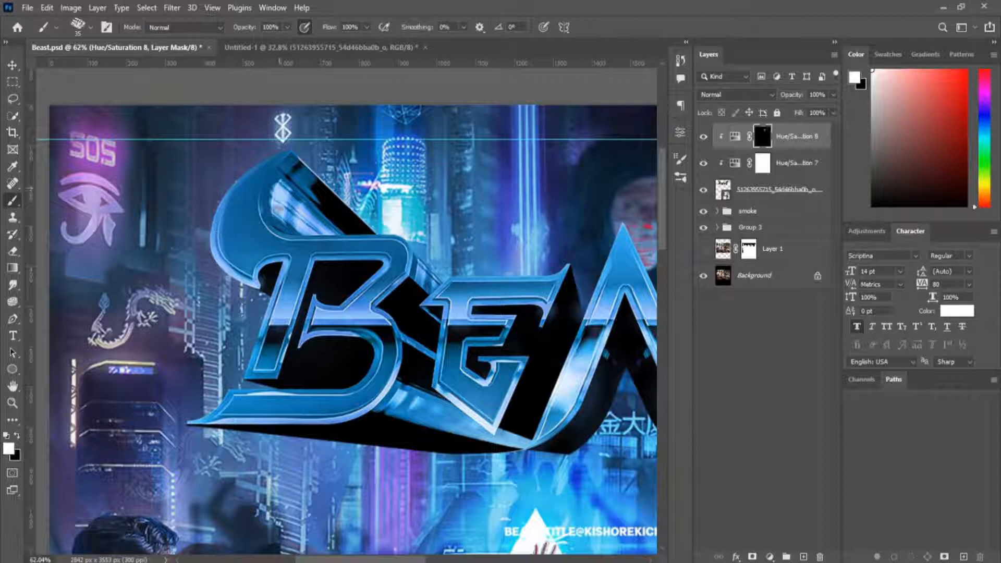
pyautogui.moveTo(280, 194); pyautogui.dragTo(304, 225)
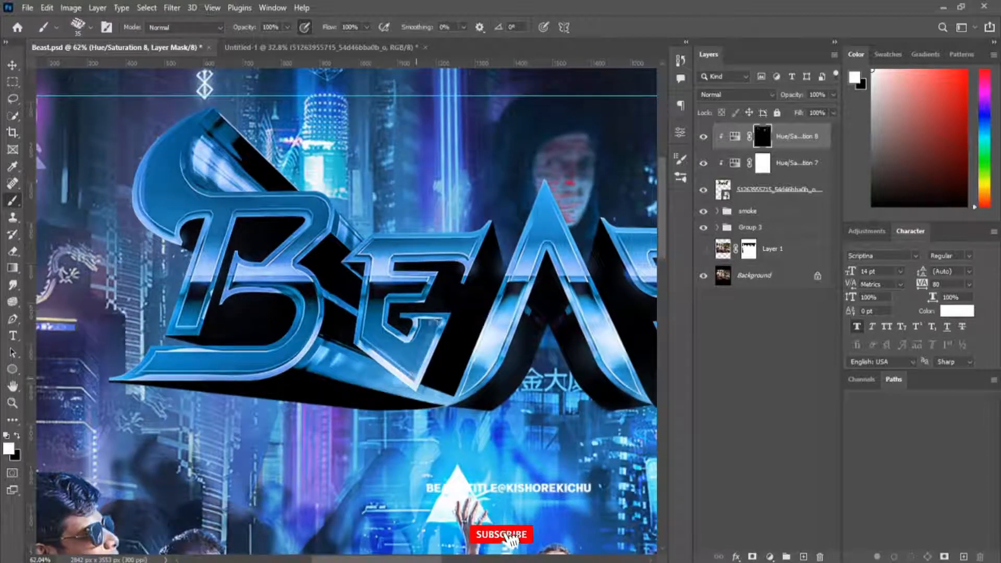
pyautogui.moveTo(437, 321); pyautogui.dragTo(409, 338)
pyautogui.moveTo(316, 344); pyautogui.dragTo(358, 377)
pyautogui.moveTo(126, 380); pyautogui.dragTo(280, 367)
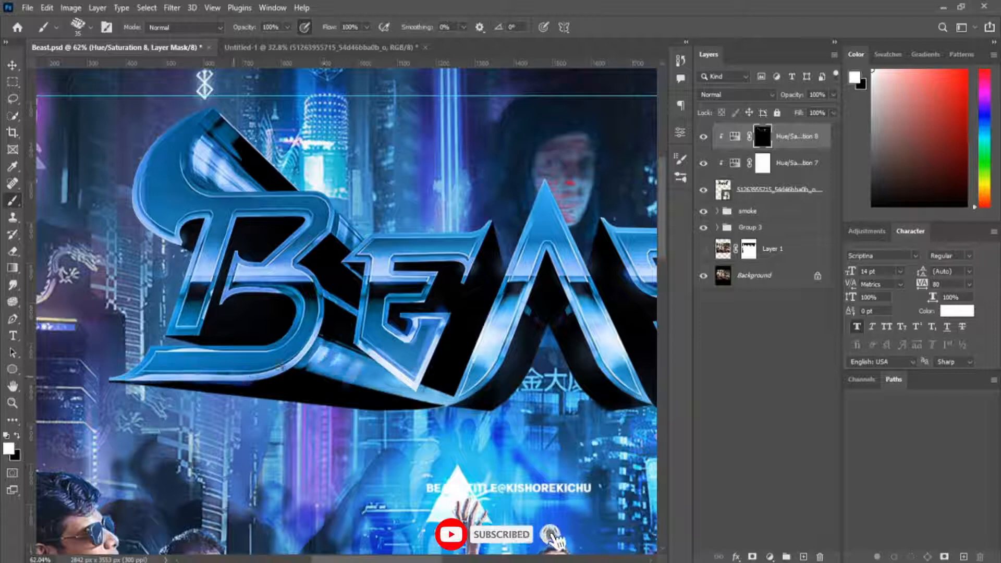
# Check the highlights against the whole poster and paint more along both legs of the letter A.
pyautogui.scroll(-5, 276, 343)
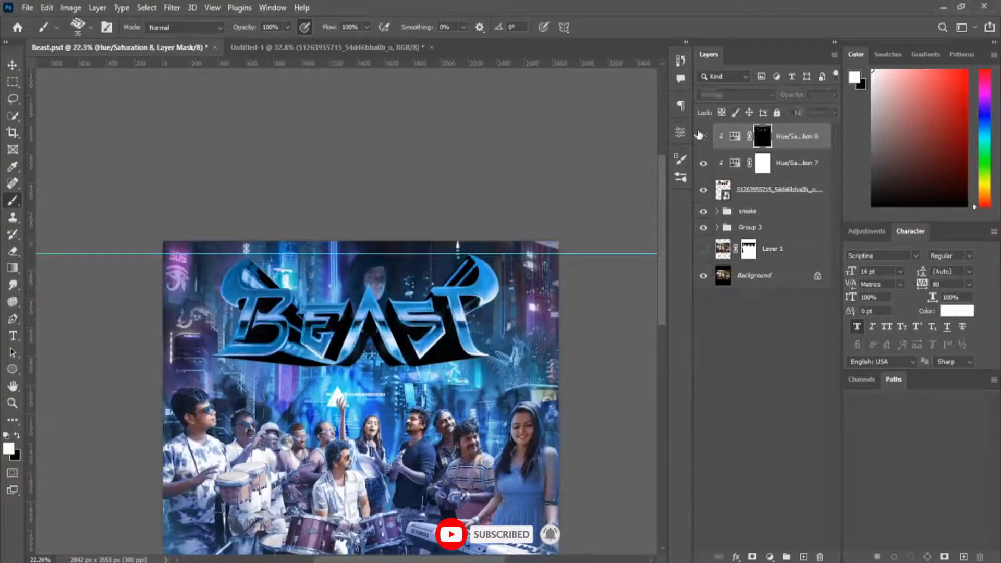
pyautogui.click(701, 136)
pyautogui.scroll(5, 382, 345)
pyautogui.moveTo(269, 366); pyautogui.dragTo(299, 328)
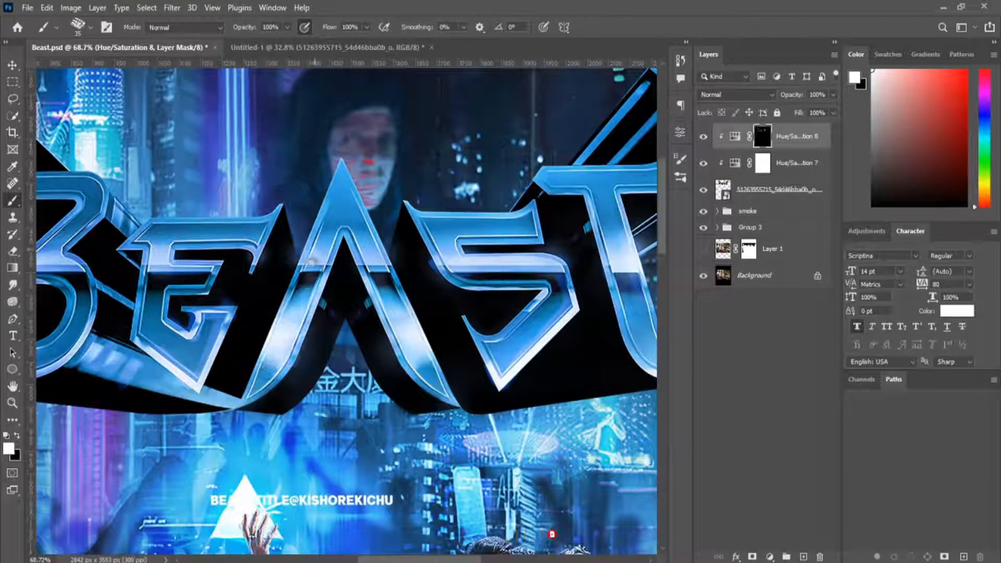
pyautogui.moveTo(309, 258); pyautogui.dragTo(328, 250)
pyautogui.moveTo(359, 243); pyautogui.dragTo(387, 260)
pyautogui.moveTo(400, 351); pyautogui.dragTo(439, 380)
# Touch up the highlight mask along the remaining letter edges, alternating between black and white paint.
pyautogui.press('x')
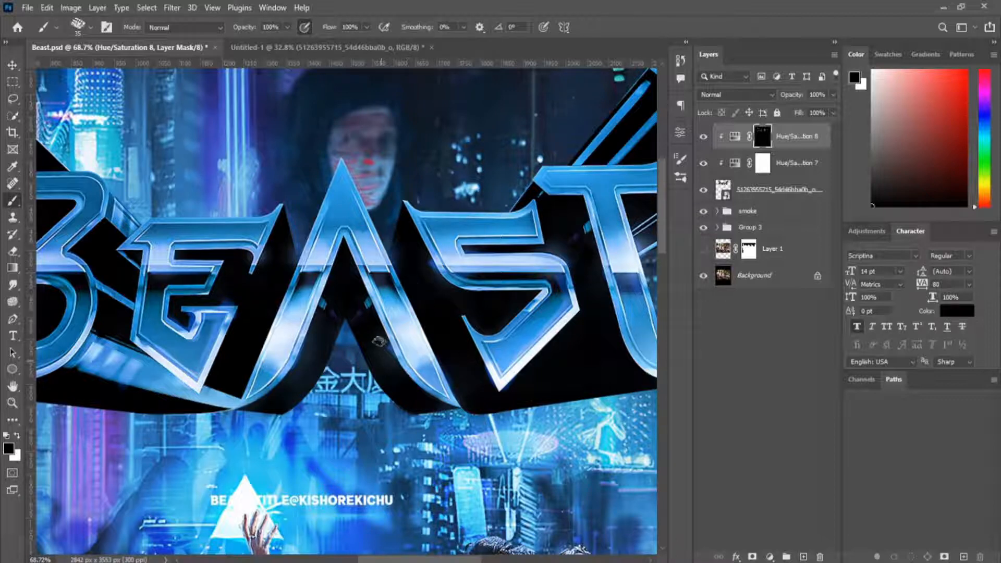
pyautogui.hscroll(3, 312, 279)
pyautogui.press('x')
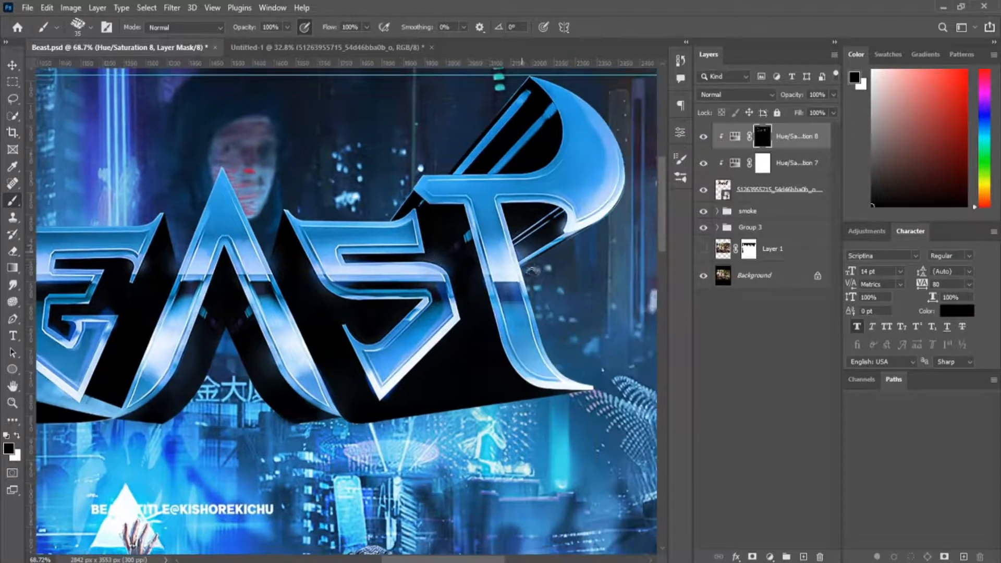
pyautogui.hscroll(-6, 422, 300)
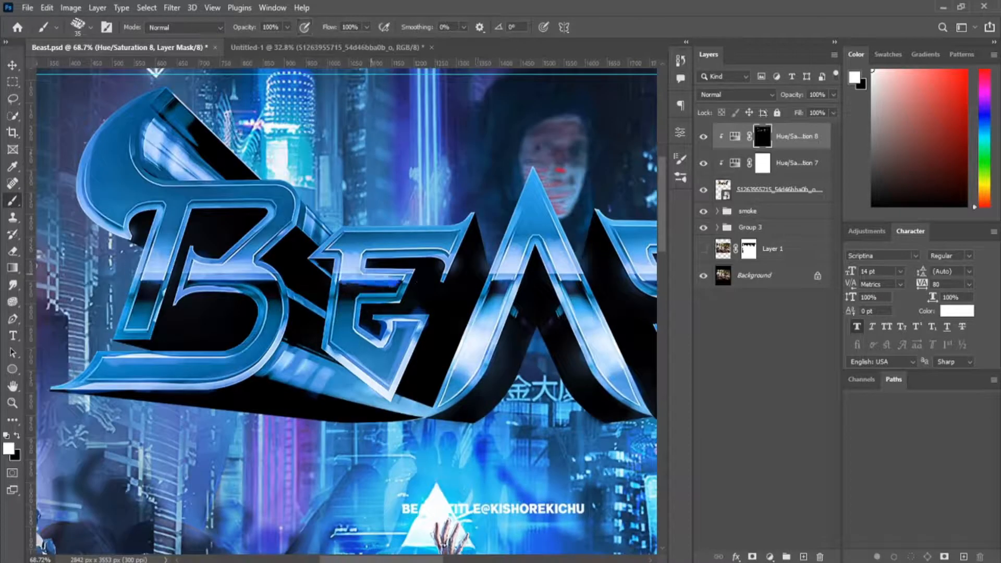
pyautogui.scroll(-3, 411, 266)
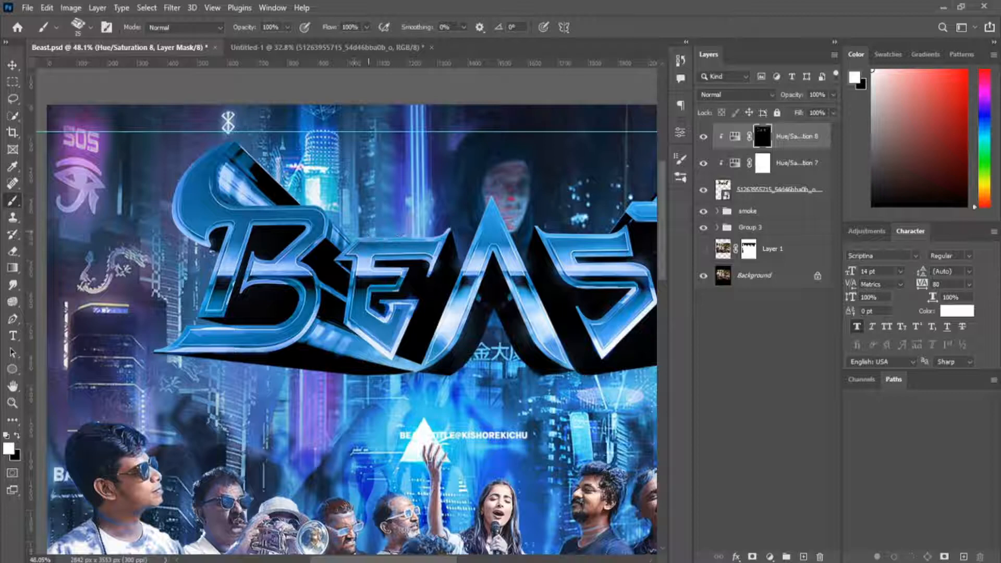
# Add a third Hue/Saturation adjustment clipped to the title and colorize it a saturated cyan.
pyautogui.scroll(-3, 474, 205)
pyautogui.scroll(1, 474, 205)
pyautogui.click(770, 557)
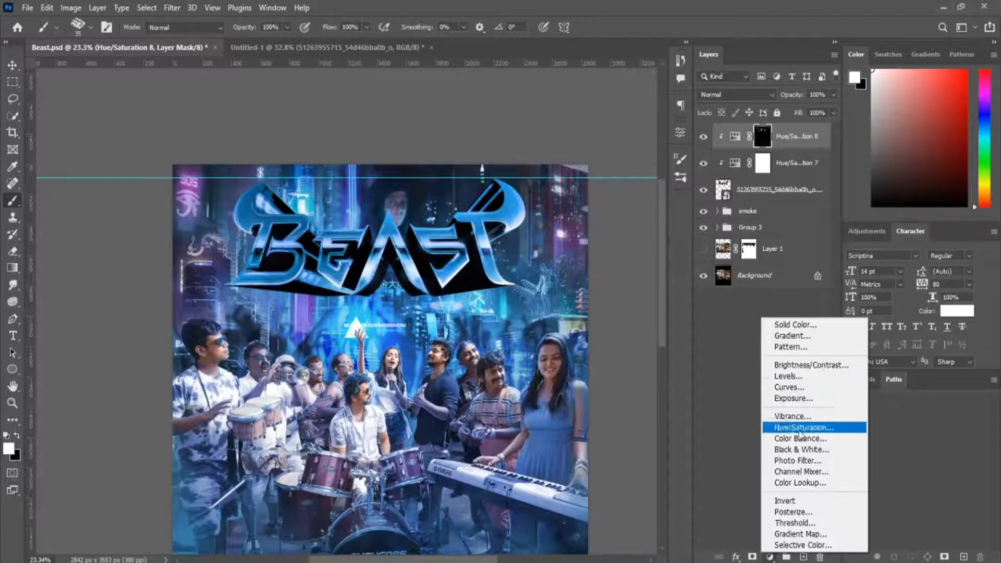
pyautogui.click(804, 428)
pyautogui.click(563, 288)
pyautogui.click(574, 348)
pyautogui.moveTo(537, 245); pyautogui.dragTo(601, 244)
pyautogui.moveTo(499, 219); pyautogui.dragTo(578, 215)
pyautogui.click(645, 127)
# Compare the title with and without the cyan adjustment and add a new layer above it.
pyautogui.click(703, 138)
pyautogui.click(703, 137)
pyautogui.scroll(4, 326, 259)
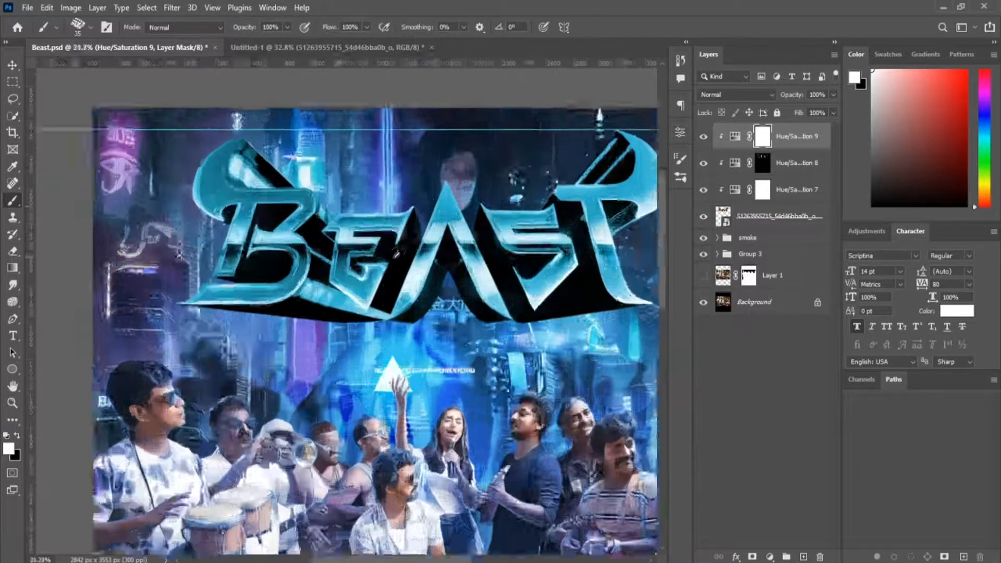
pyautogui.keyDown('alt'); pyautogui.click(803, 557); pyautogui.keyUp('alt')
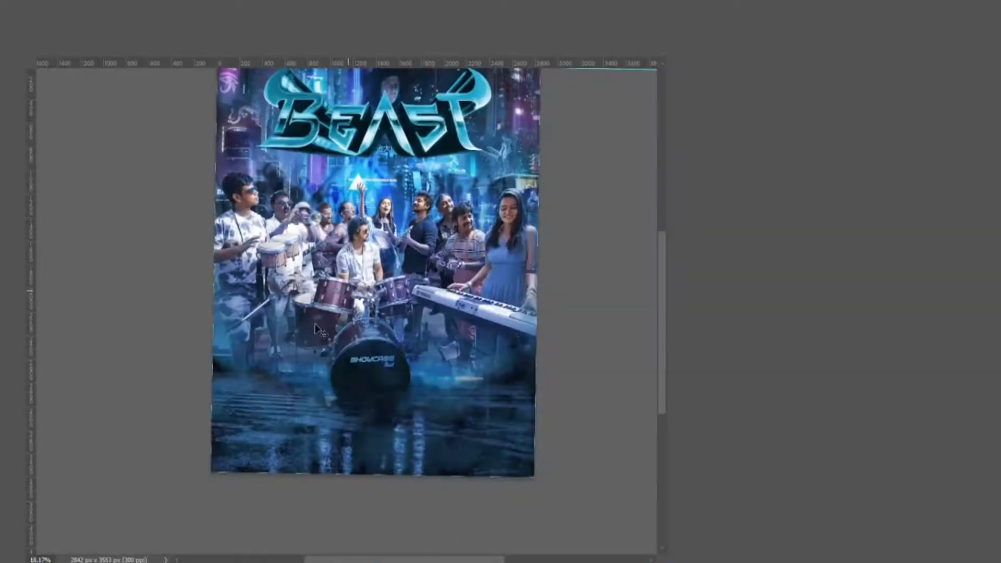
# Draw a text box over the lower half of the band, paste the film credits and color them white.
pyautogui.click(279, 428)
pyautogui.click(576, 28)
pyautogui.moveTo(231, 263); pyautogui.dragTo(522, 393)
pyautogui.hotkey('ctrl', 'v')
pyautogui.hotkey('ctrl', 'a')
pyautogui.click(500, 27)
pyautogui.click(615, 96)
pyautogui.click(896, 87)
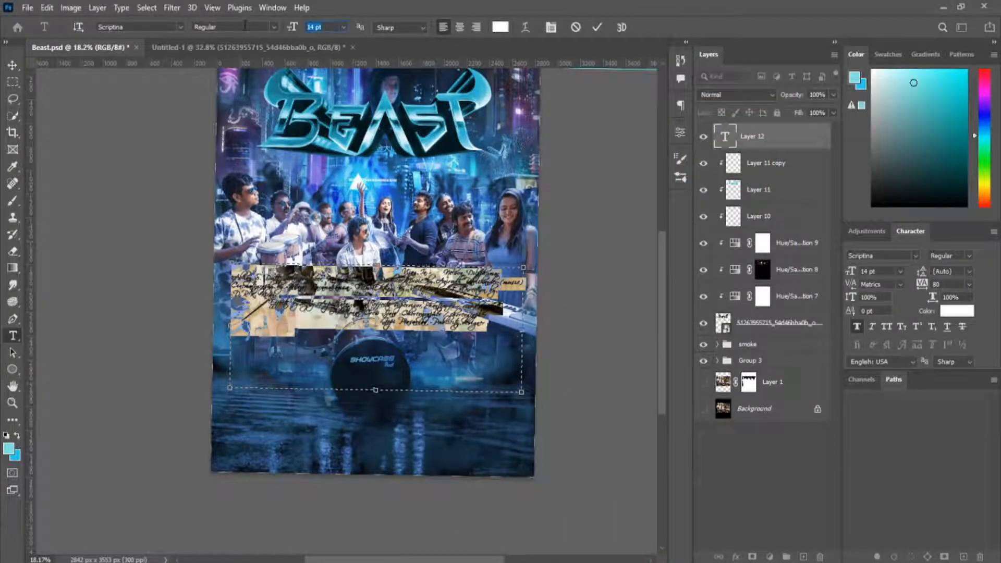
# Set the credits in the Sitka font, reduce their size and move them to the bottom of the poster.
pyautogui.click(158, 27)
pyautogui.scroll(-11, 158, 30)
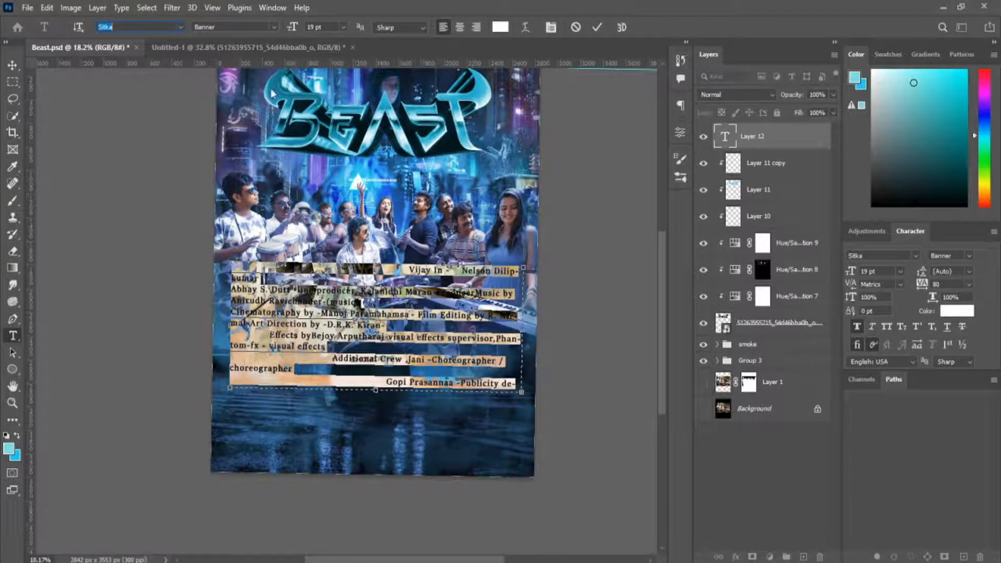
pyautogui.click(325, 27)
pyautogui.scroll(-6, 325, 27)
pyautogui.click(597, 27)
pyautogui.press('v')
pyautogui.moveTo(408, 314); pyautogui.dragTo(404, 459)
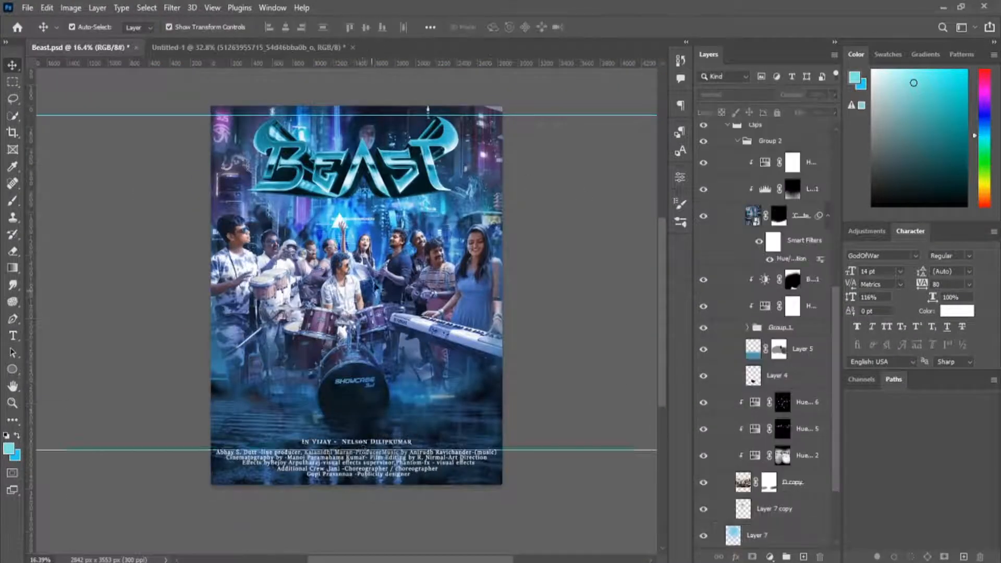
# Add horizontal guides around the credit lines to line up the text at the bottom of the poster.
pyautogui.moveTo(365, 64); pyautogui.dragTo(388, 444)
pyautogui.scroll(5, 431, 461)
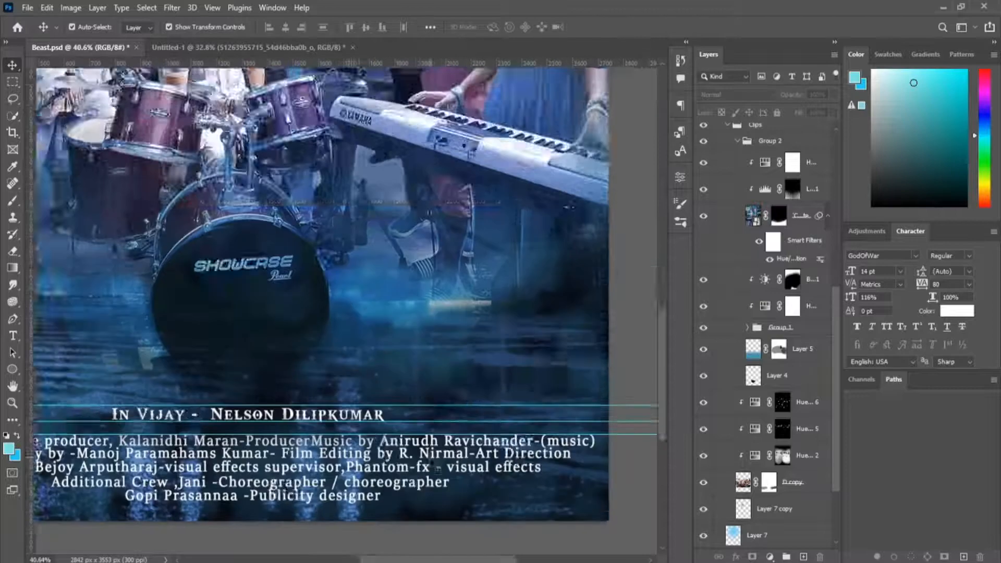
pyautogui.moveTo(437, 470); pyautogui.dragTo(463, 331)
pyautogui.moveTo(341, 65); pyautogui.dragTo(344, 364)
pyautogui.scroll(-5, 348, 366)
pyautogui.moveTo(328, 143); pyautogui.dragTo(392, 238)
pyautogui.scroll(1, 393, 242)
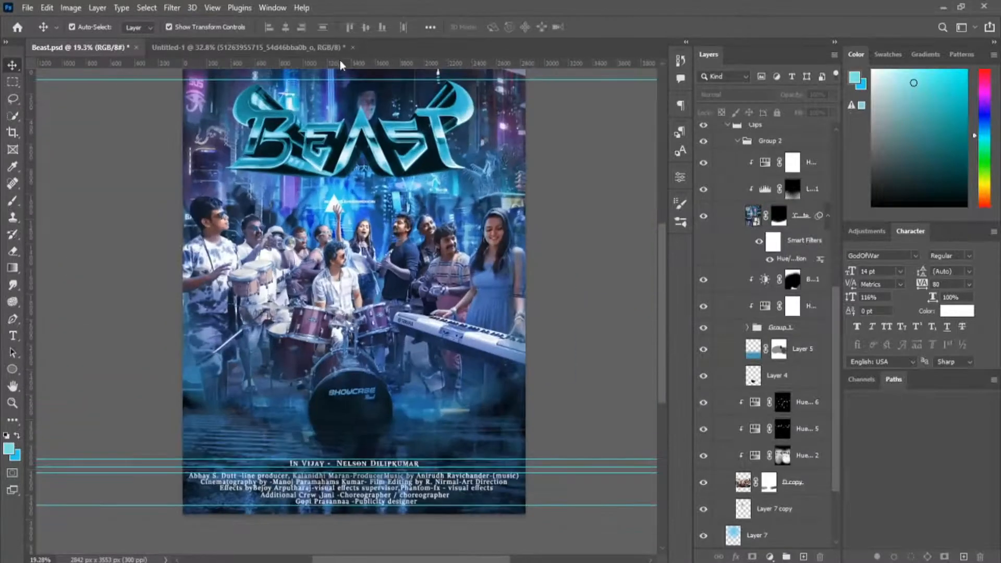
pyautogui.moveTo(342, 63); pyautogui.dragTo(579, 167)
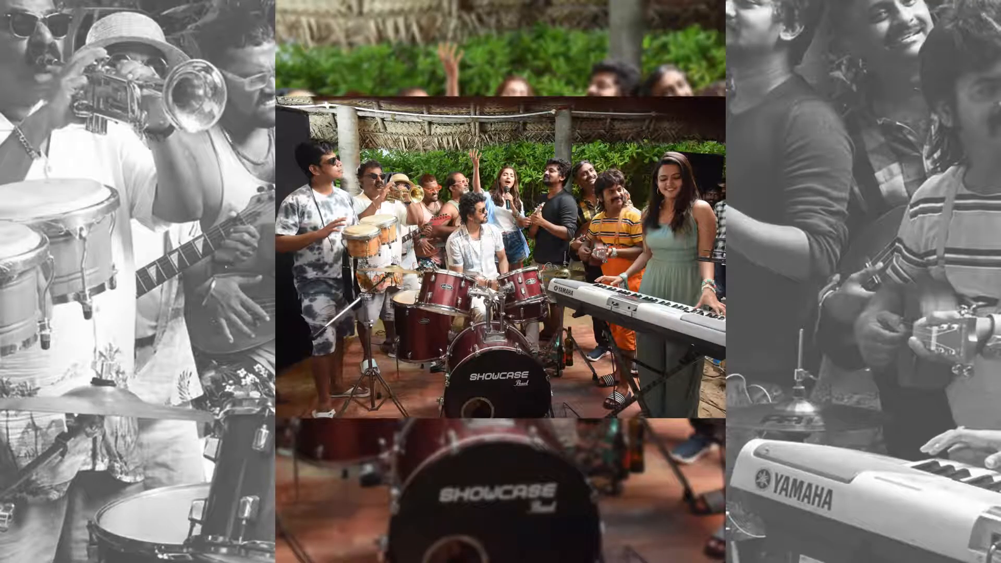